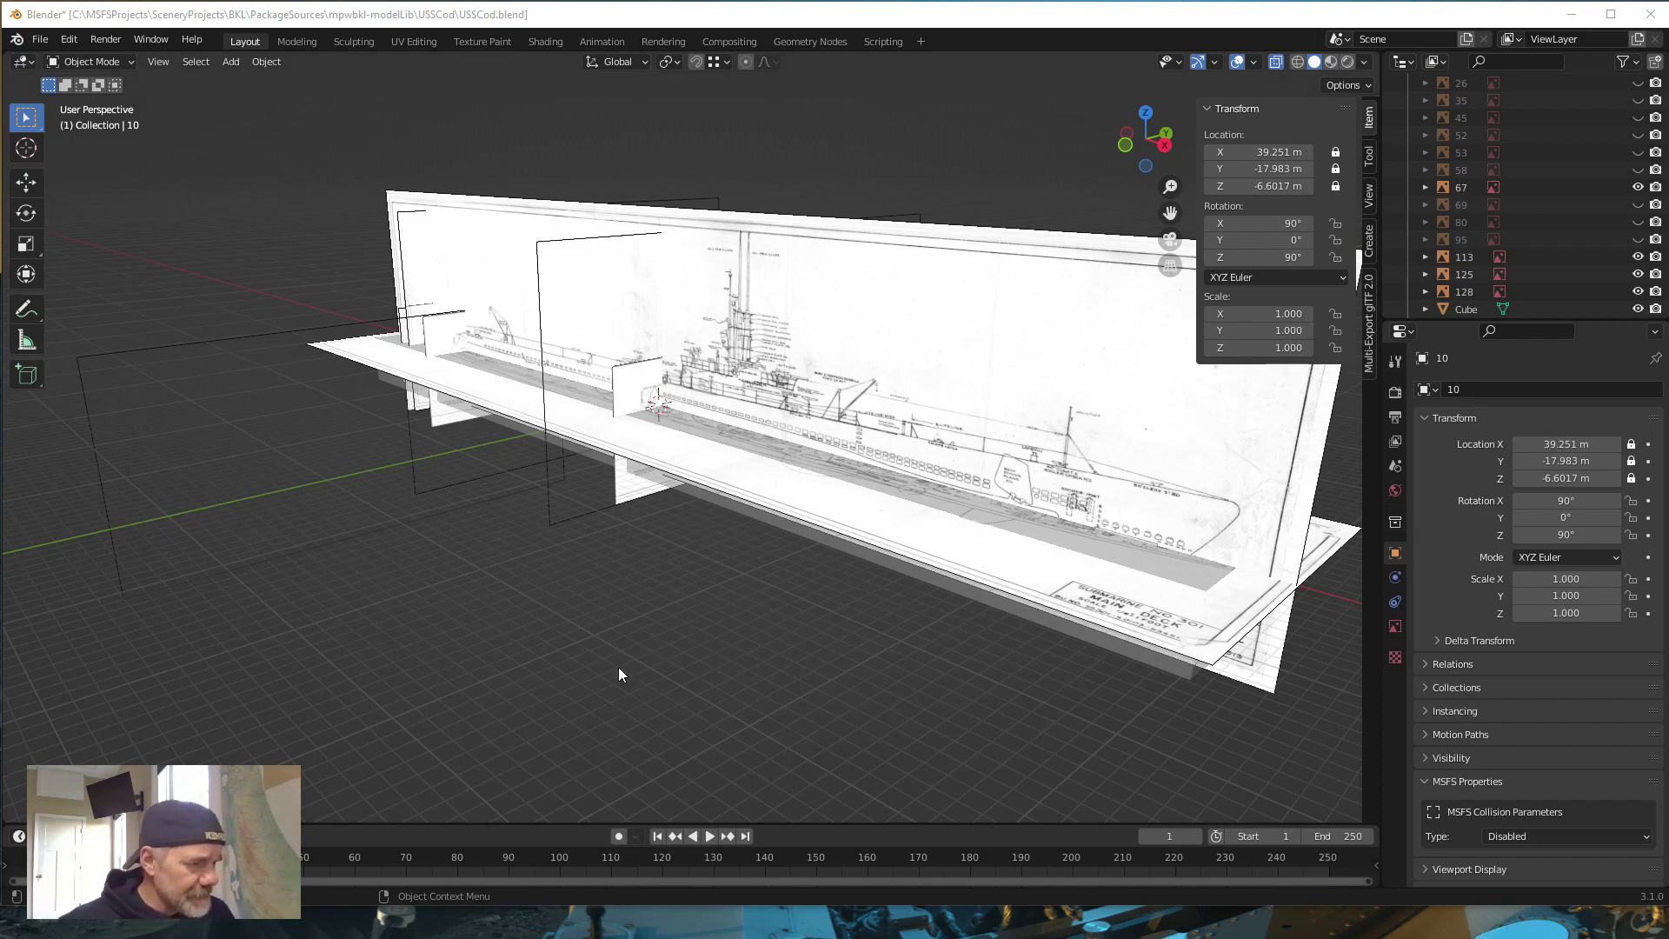
middle_drag(618, 675, 754, 633)
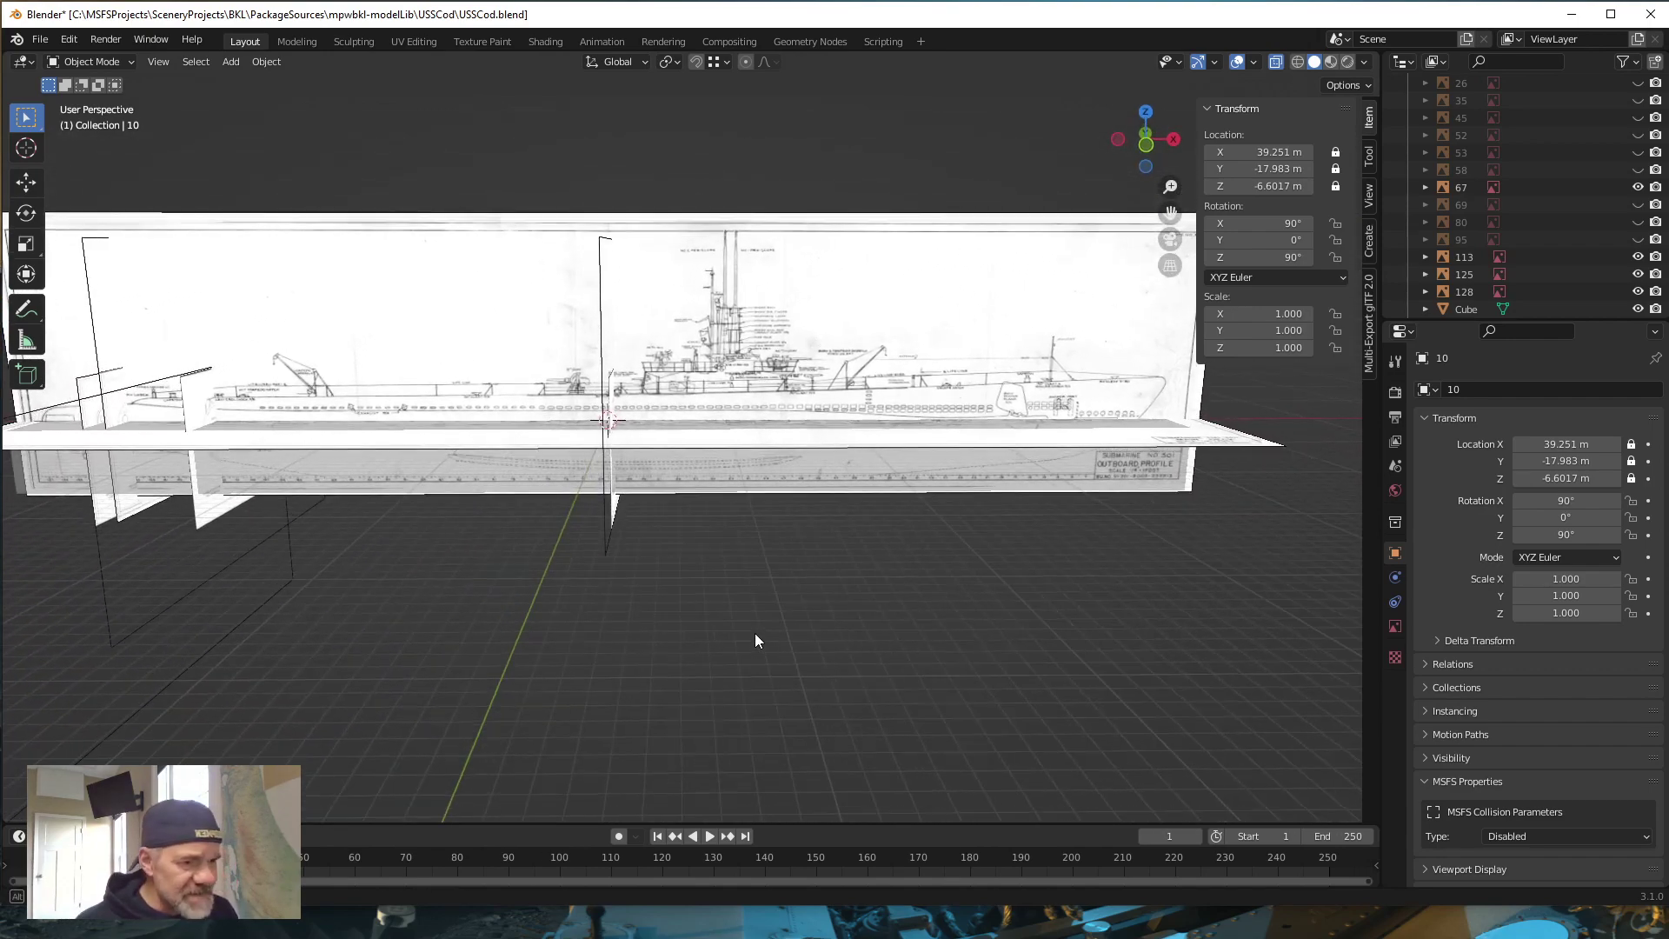
scroll(751, 627, down, 3)
scroll(748, 628, up, 2)
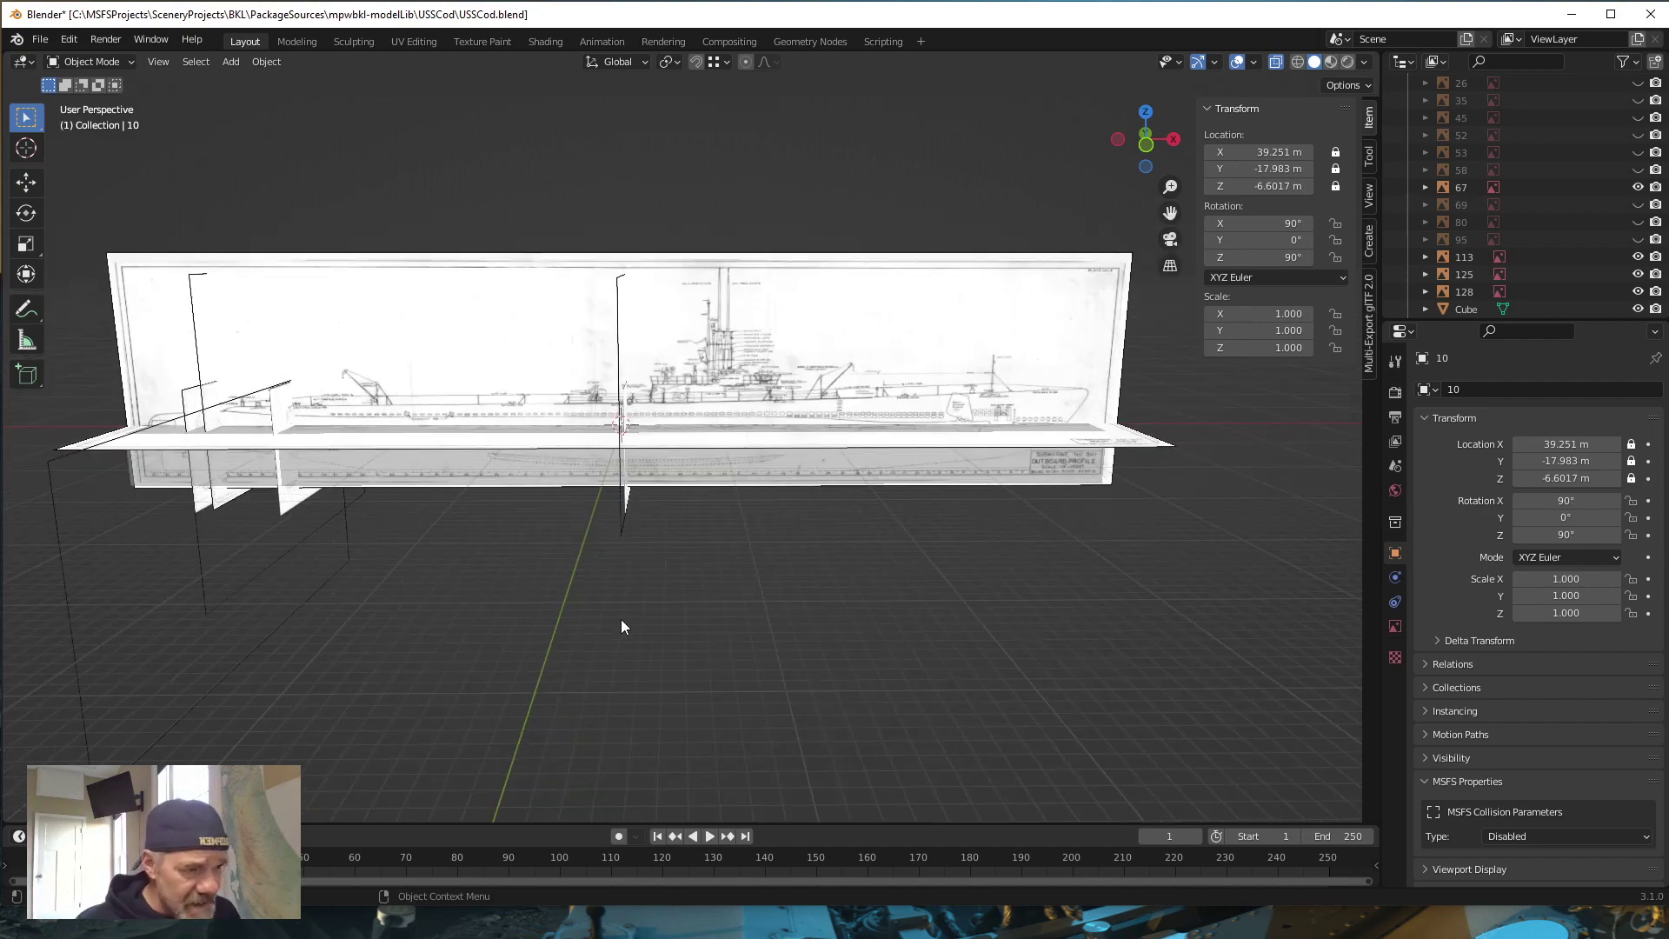
middle_drag(623, 626, 627, 652)
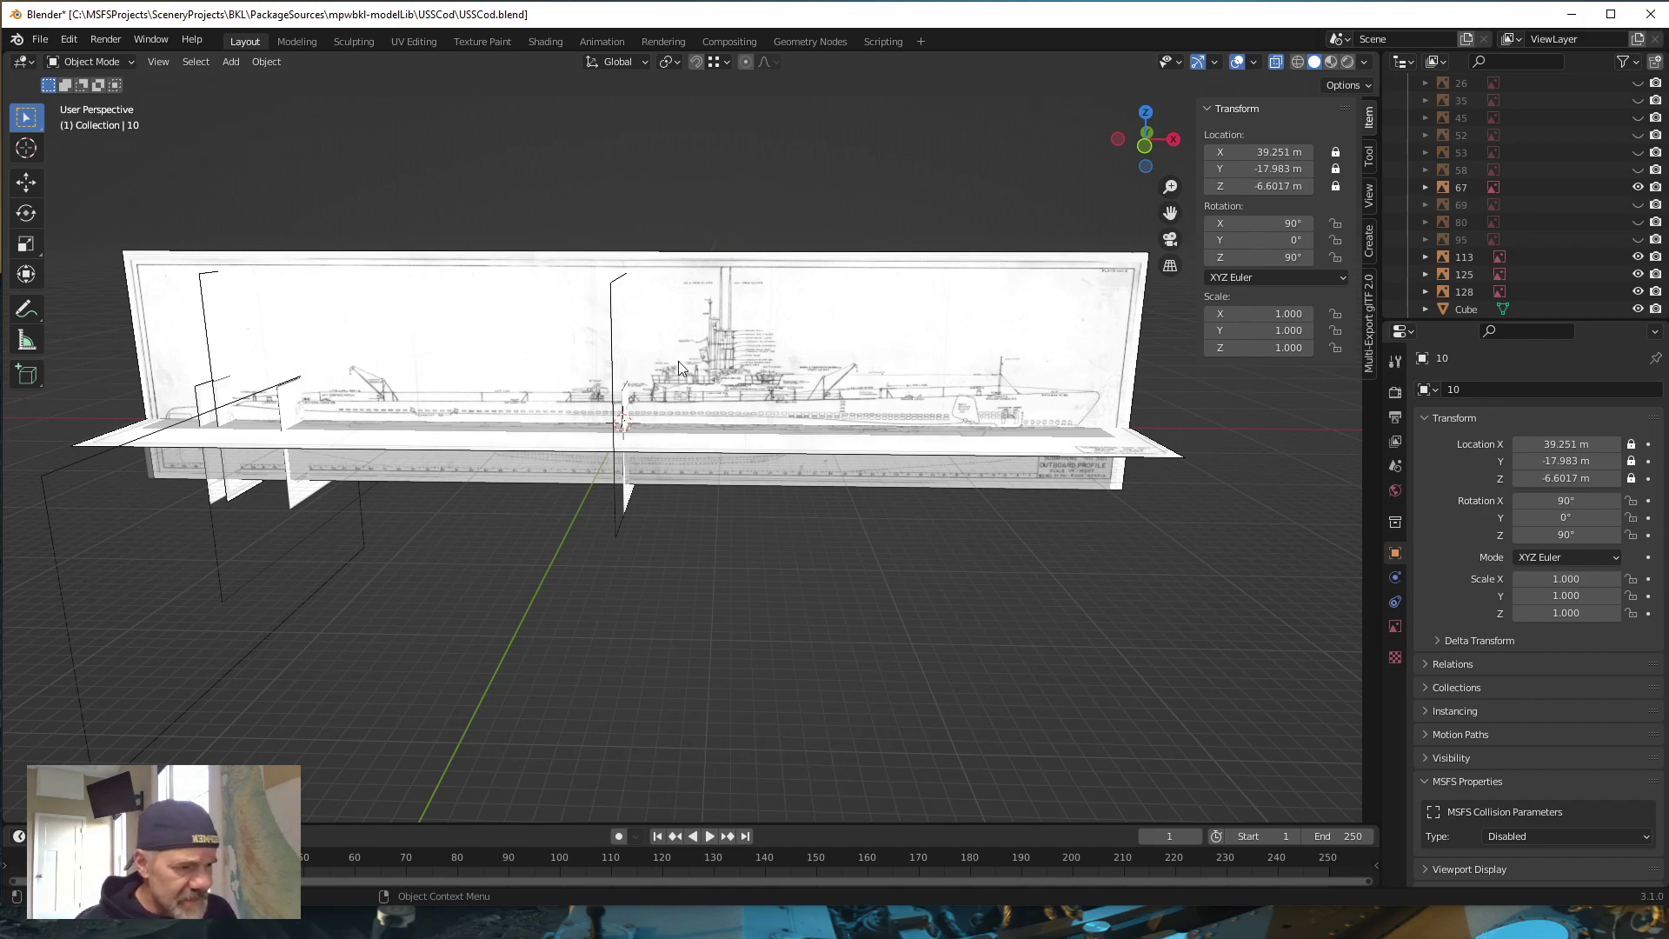
middle_drag(678, 364, 743, 369)
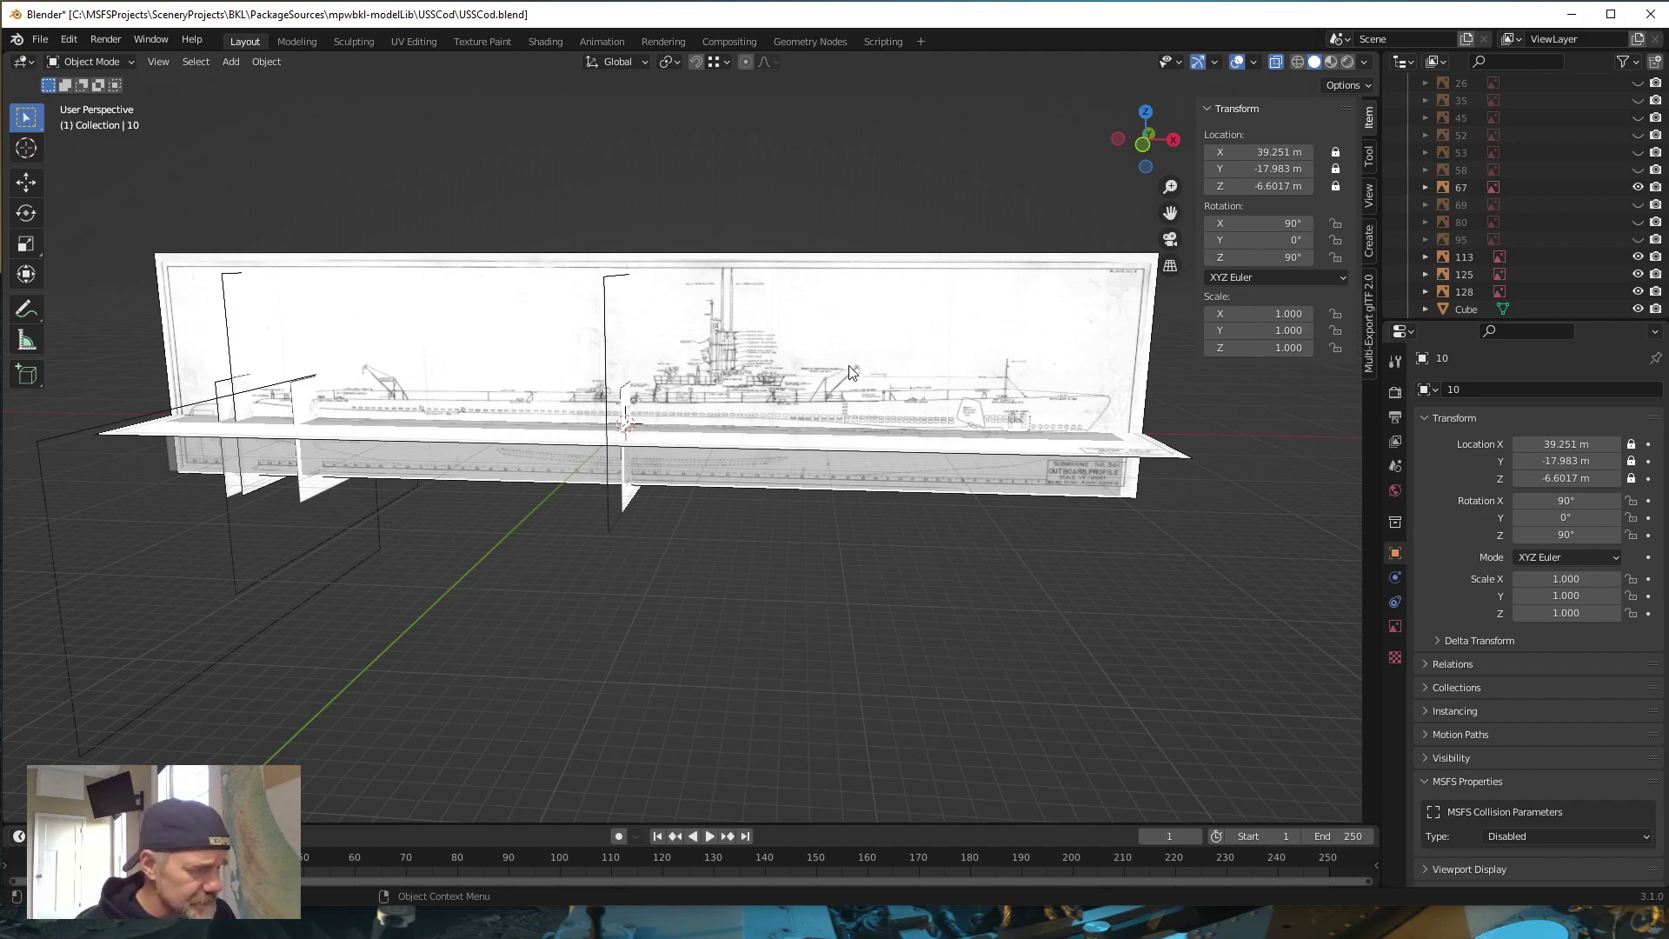
mouse_move(850, 372)
middle_down()
mouse_move(827, 506)
mouse_move(858, 541)
mouse_move(864, 395)
middle_up()
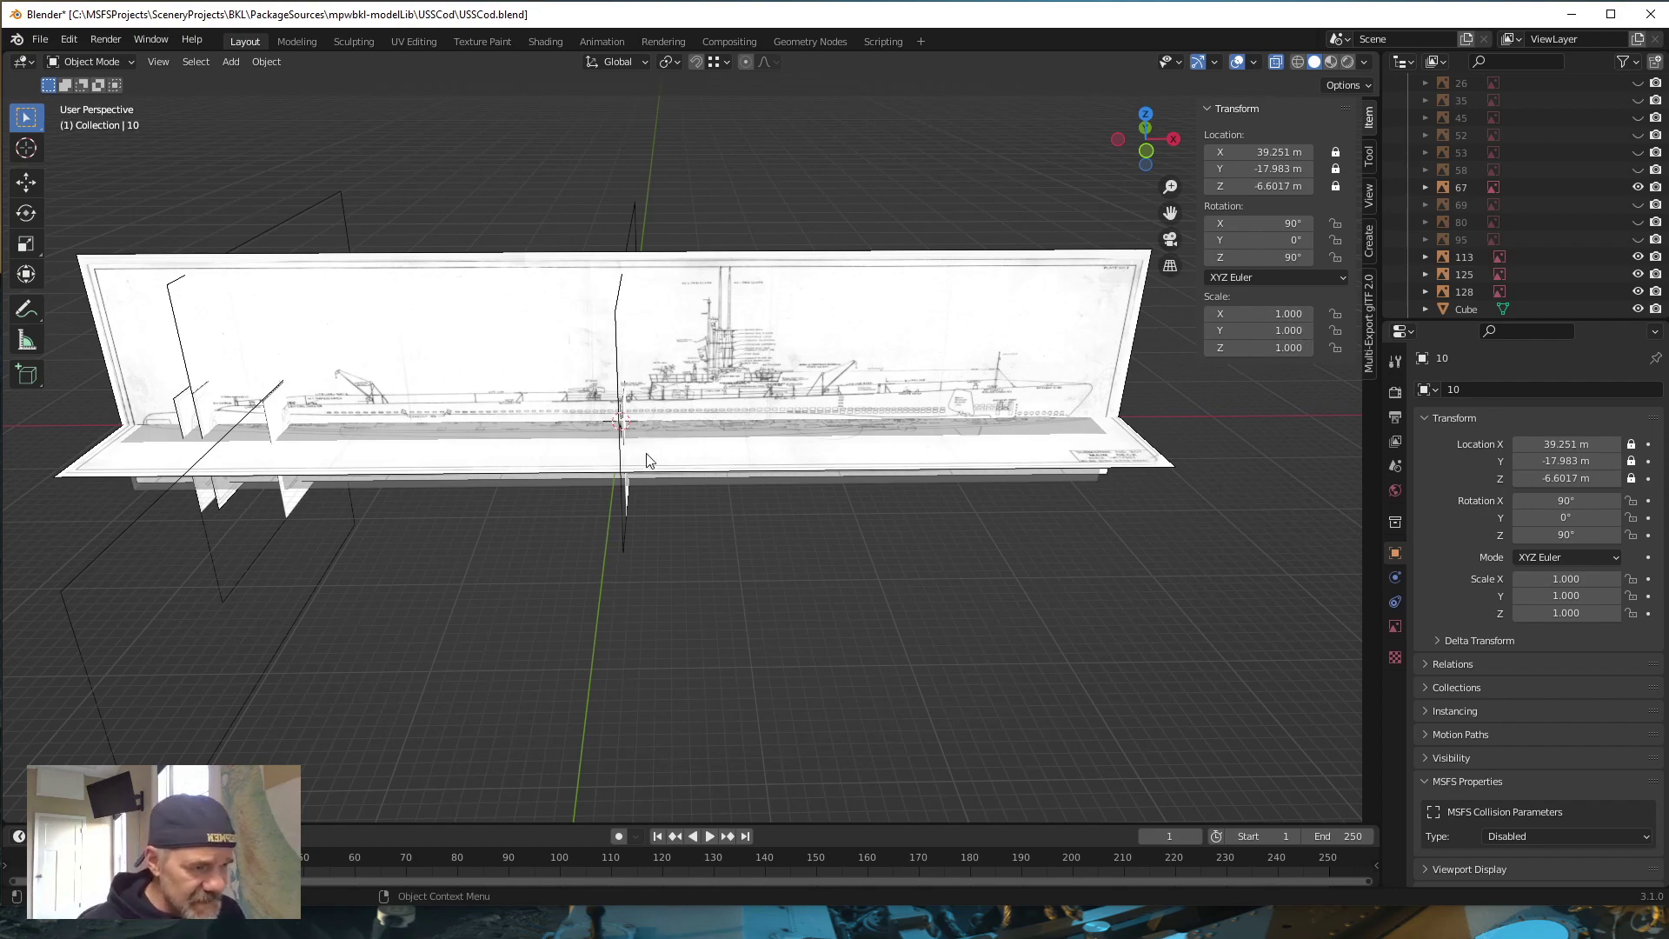
middle_drag(646, 458, 521, 636)
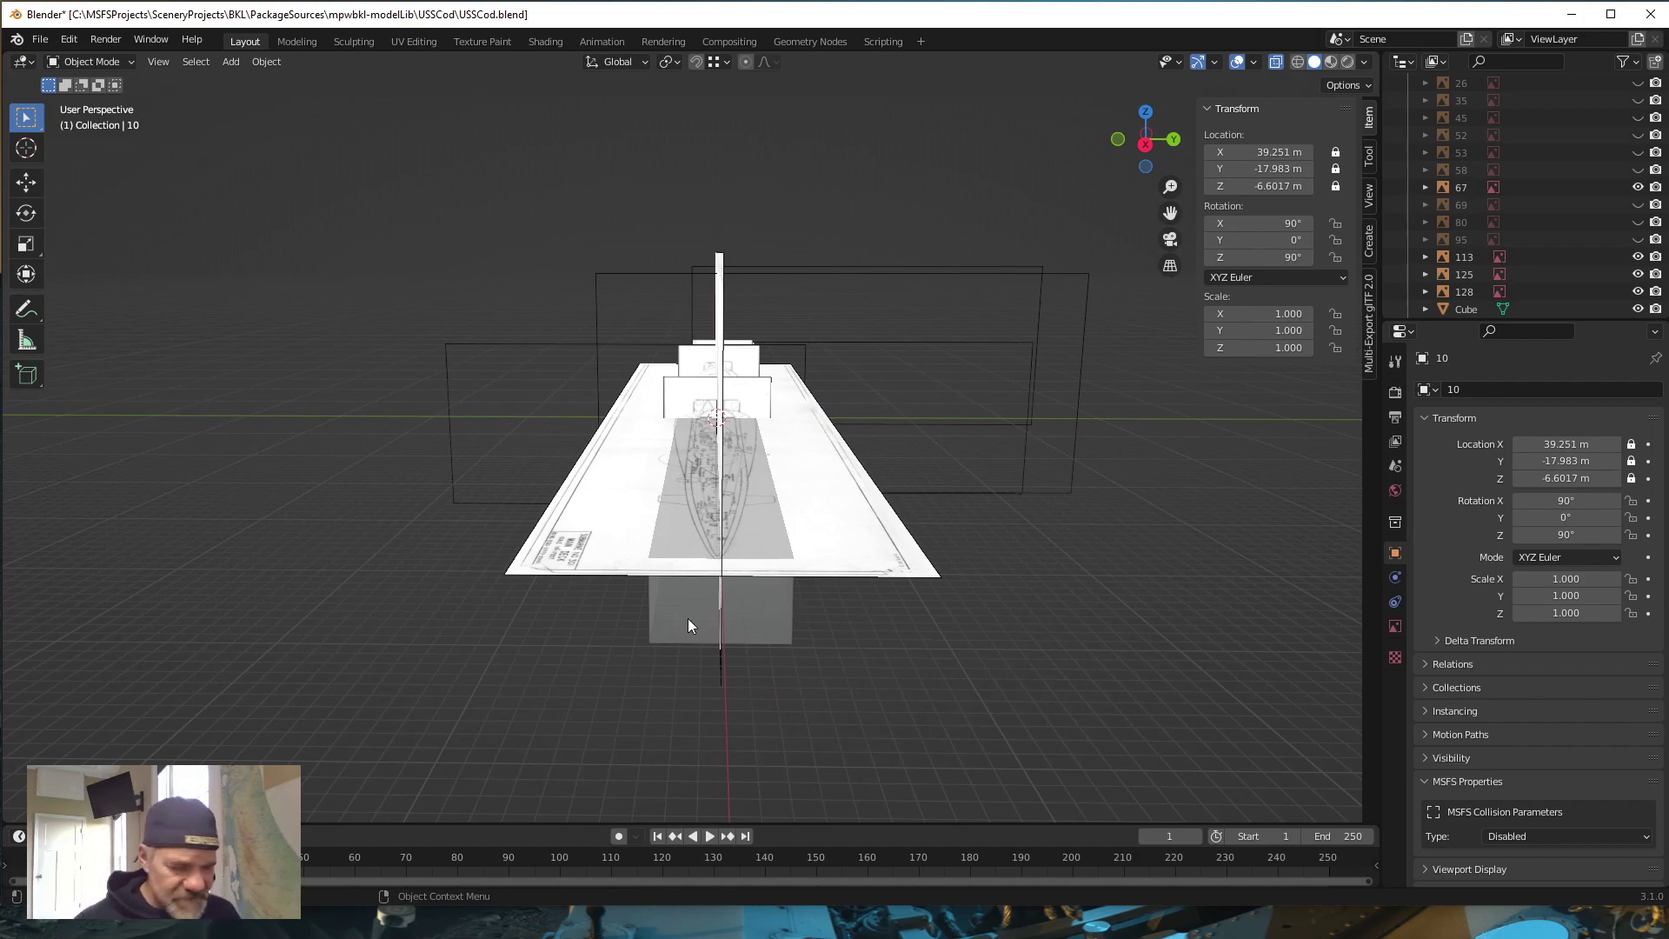
alt+middle_drag(678, 622, 941, 574)
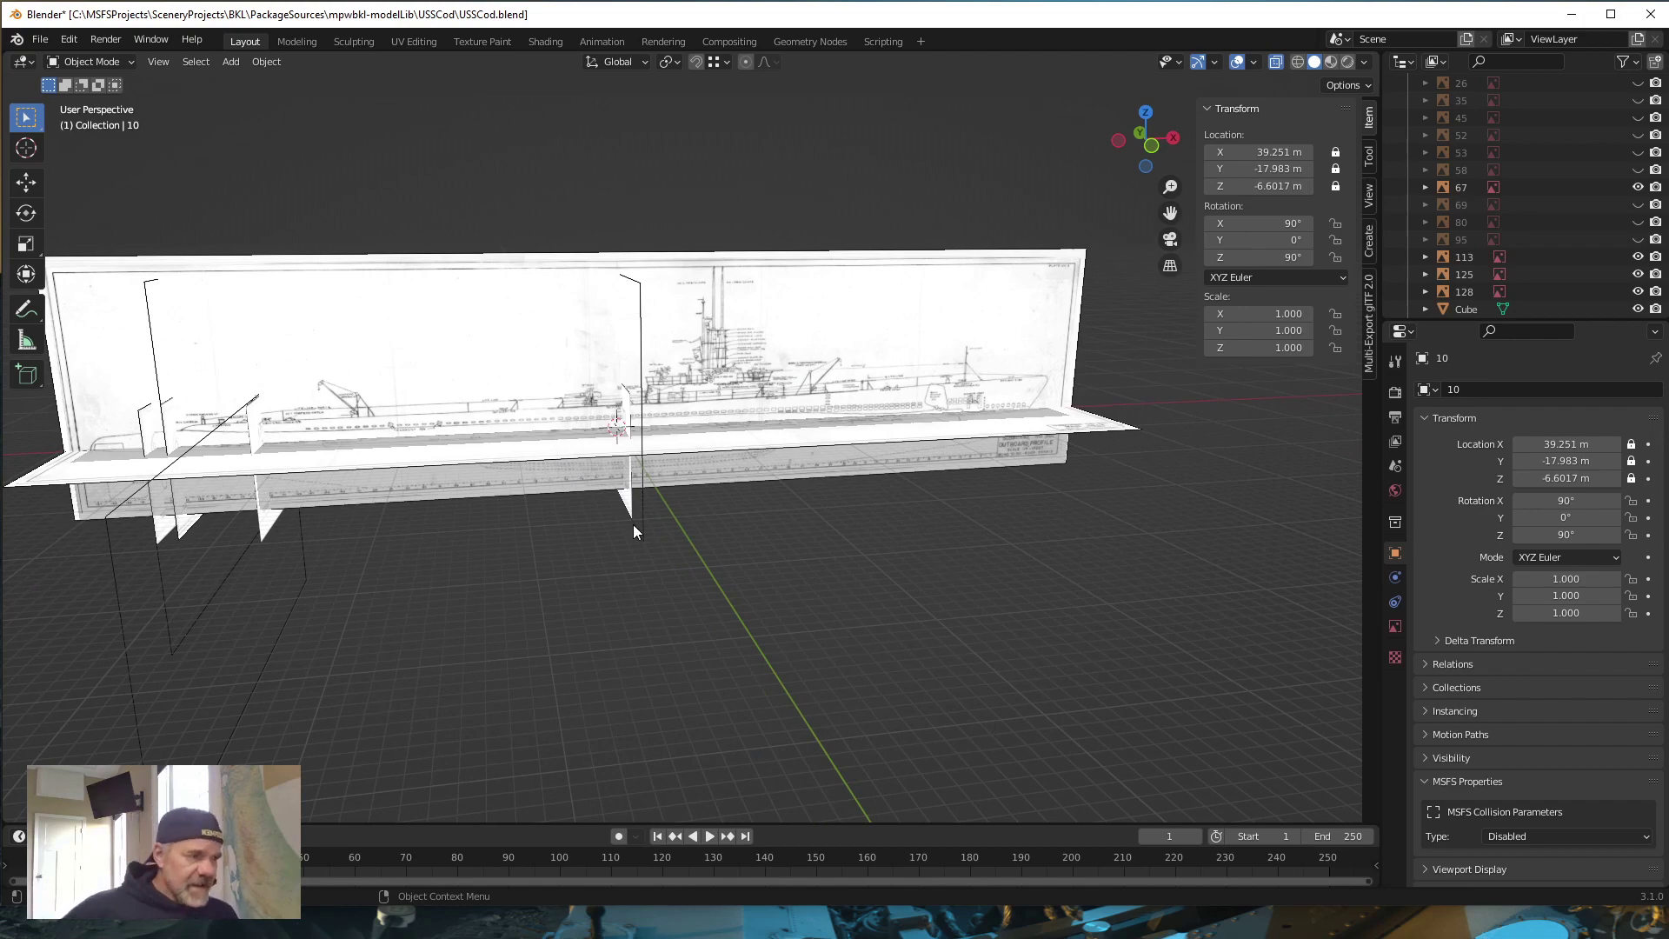
middle_drag(633, 527, 624, 541)
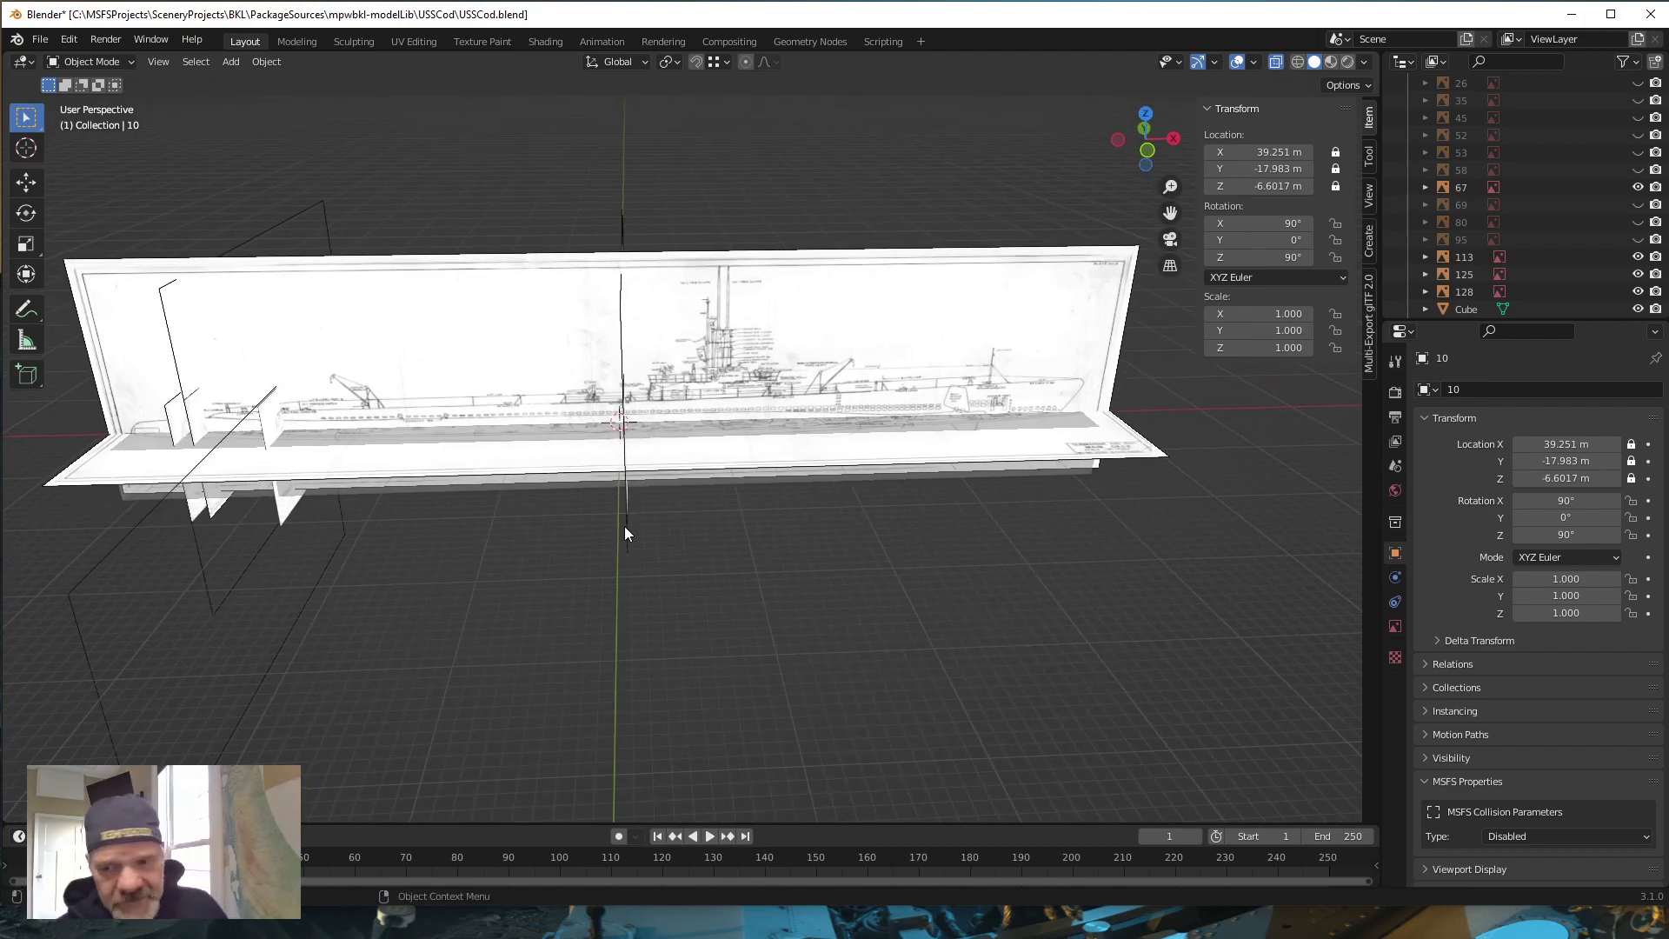
alt+middle_drag(696, 598, 819, 595)
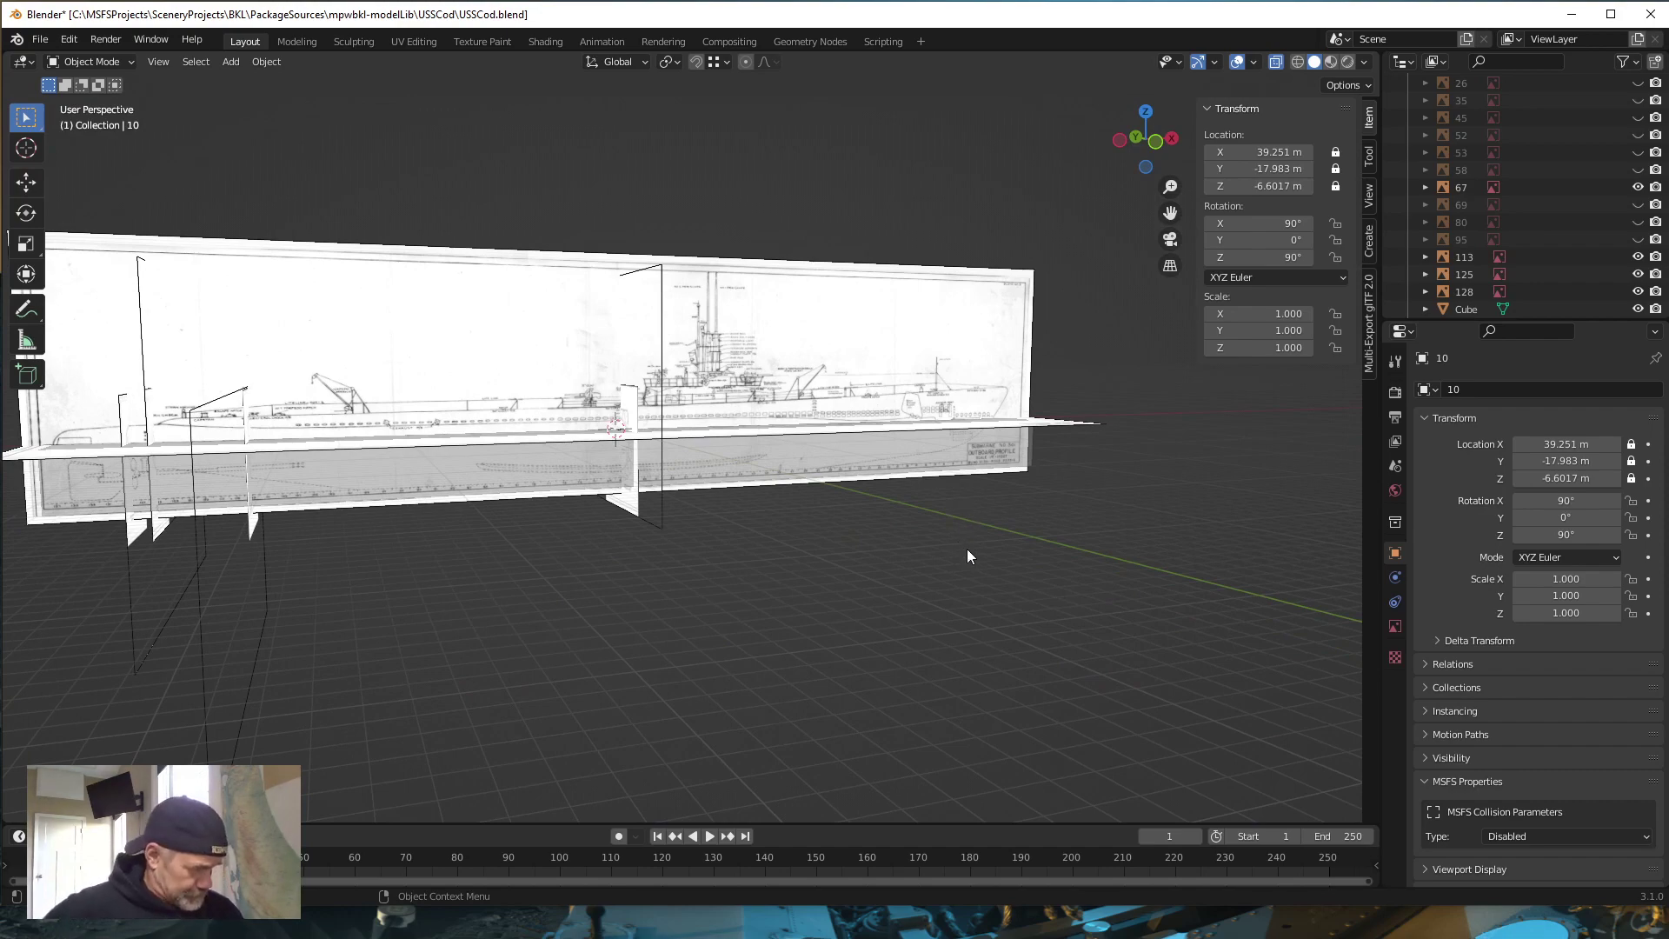
middle_drag(958, 550, 854, 561)
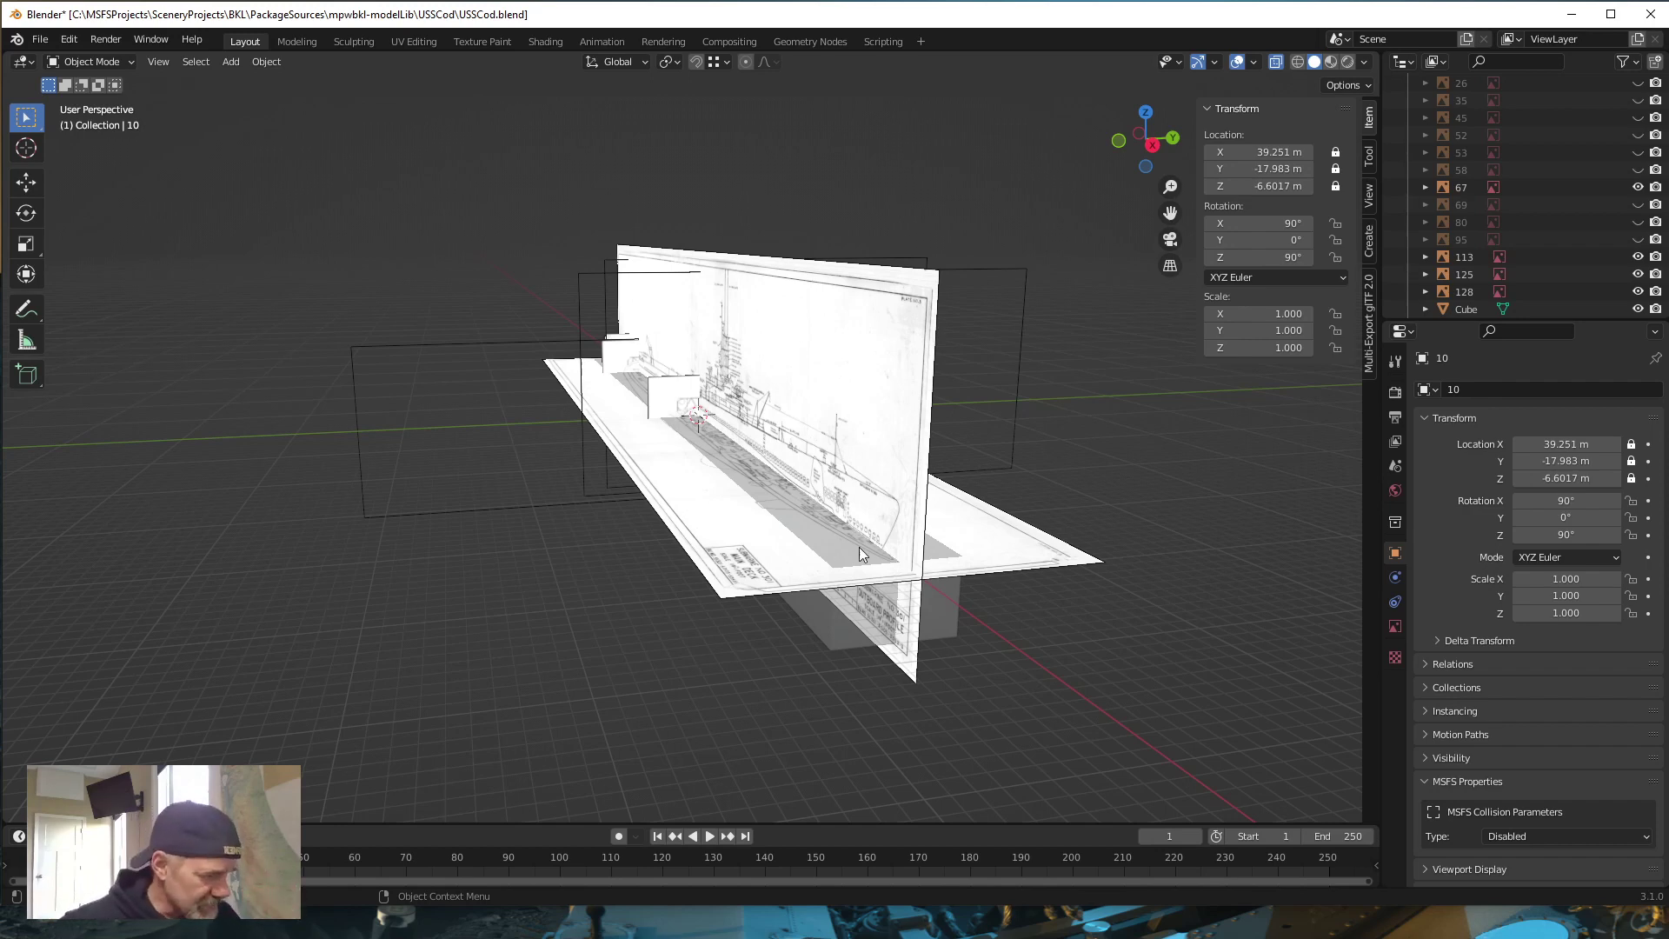
middle_drag(676, 623, 748, 609)
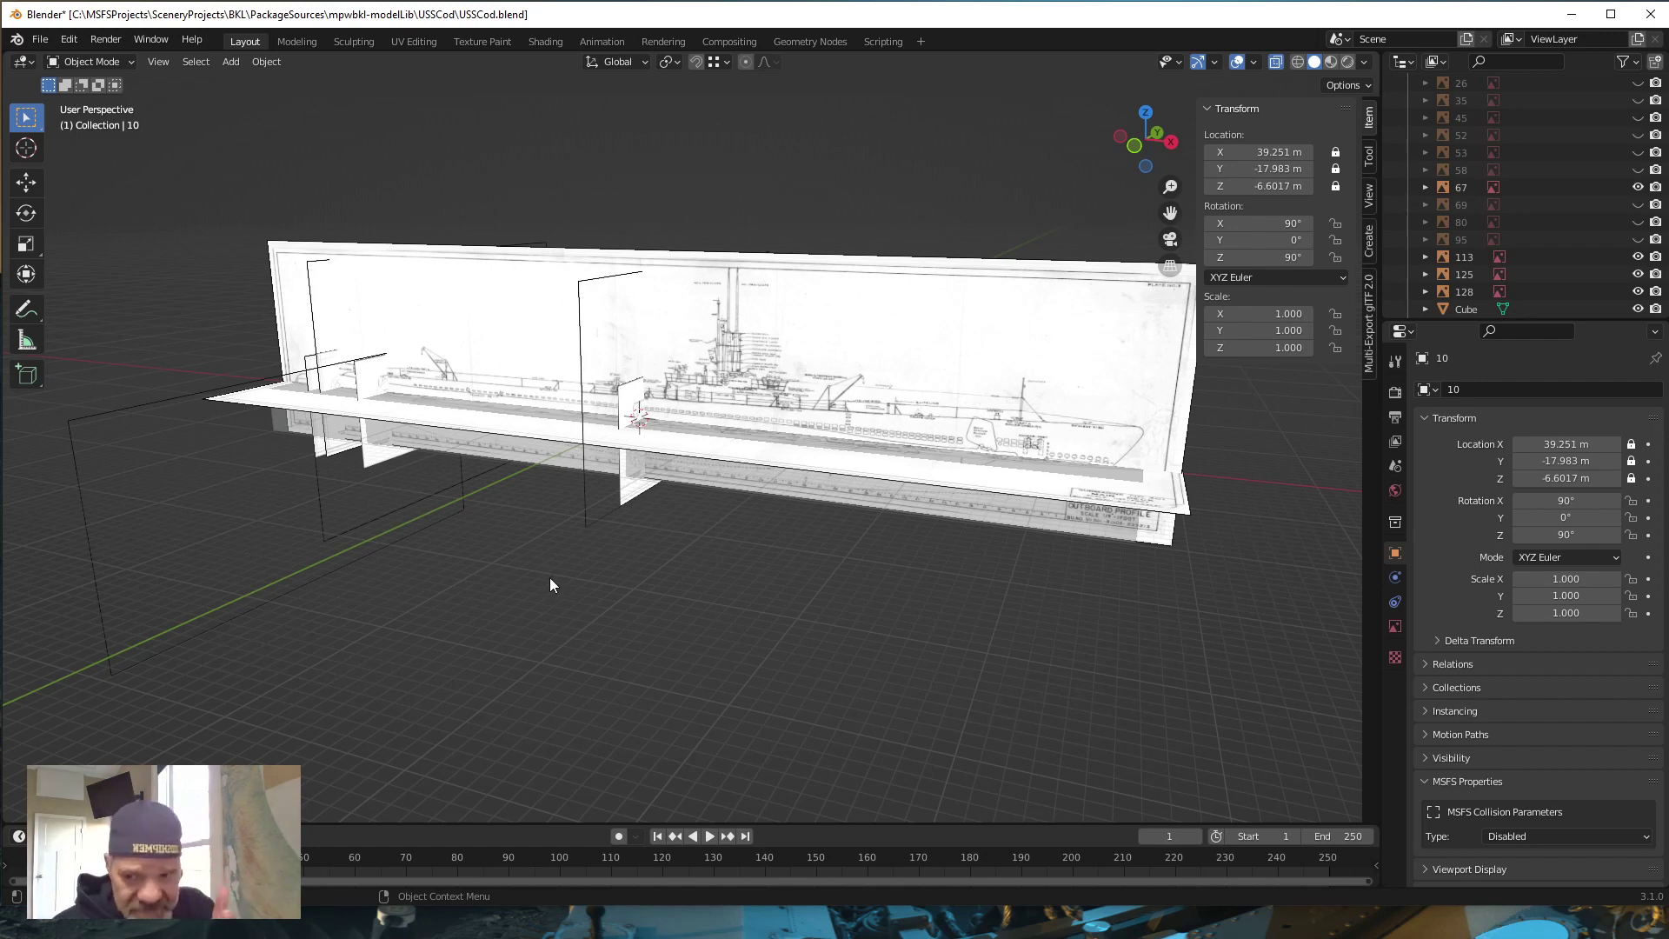
mouse_move(692, 485)
alt+mouse_down()
mouse_move(780, 513)
mouse_move(760, 520)
mouse_move(748, 477)
mouse_move(760, 629)
mouse_move(738, 610)
alt+mouse_up()
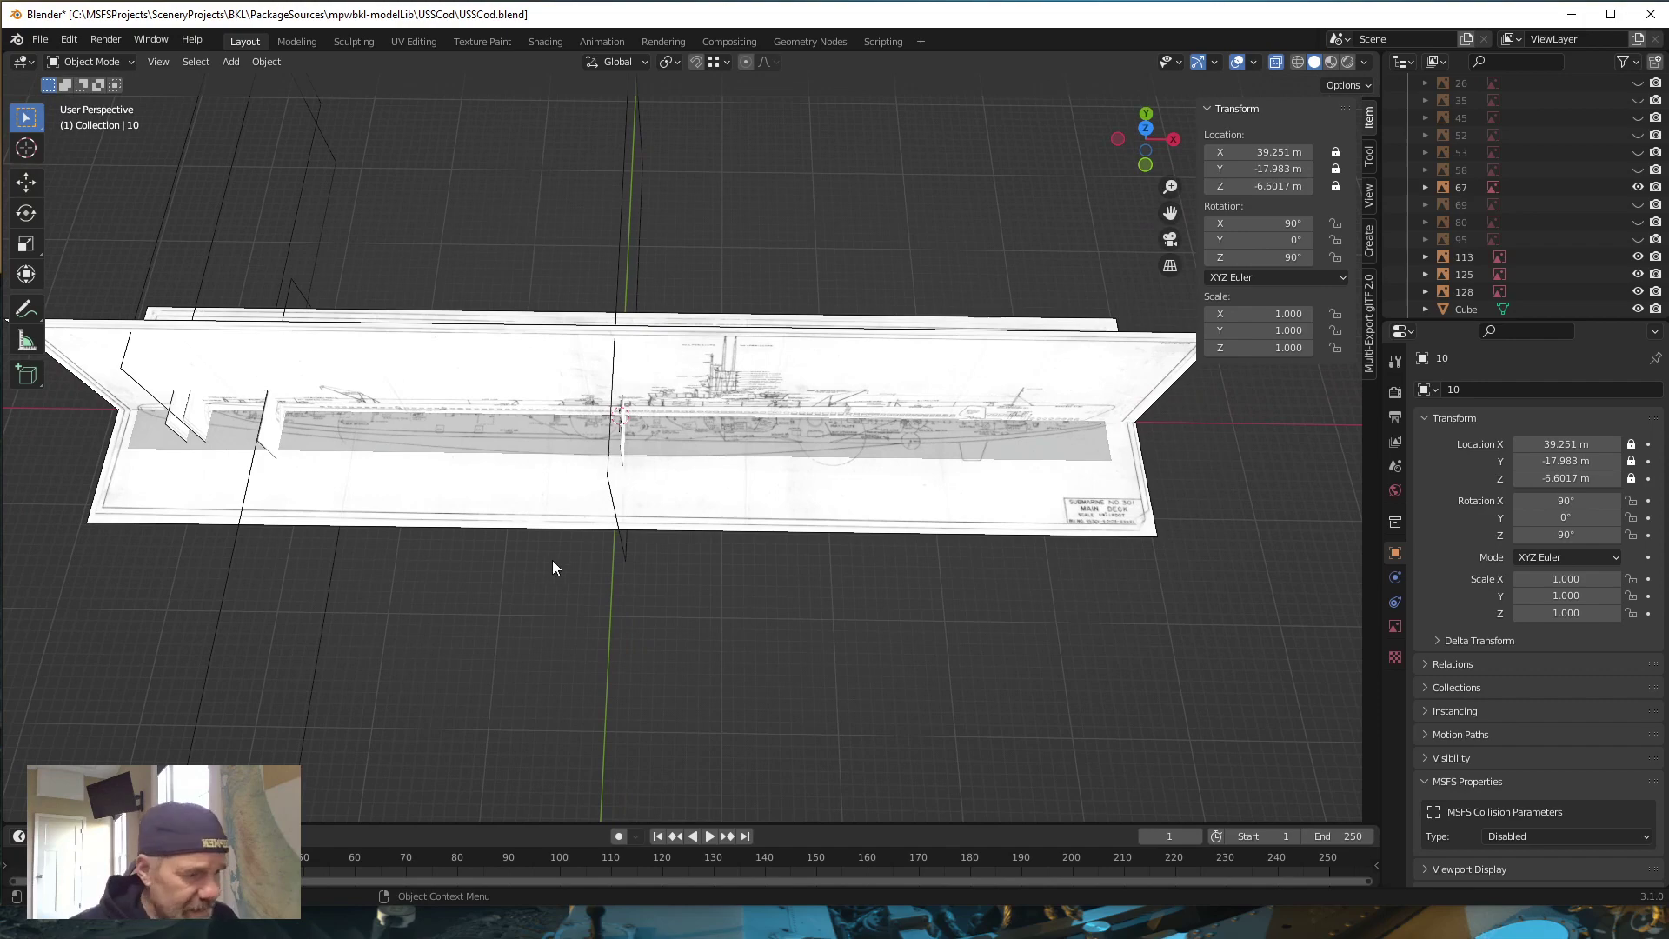
Orbit around the blueprint planes and select the 95 × 8.31 × 5.2 m Cube hull block
mouse_move(553, 567)
alt+mouse_down()
mouse_move(575, 582)
mouse_move(578, 530)
alt+mouse_up()
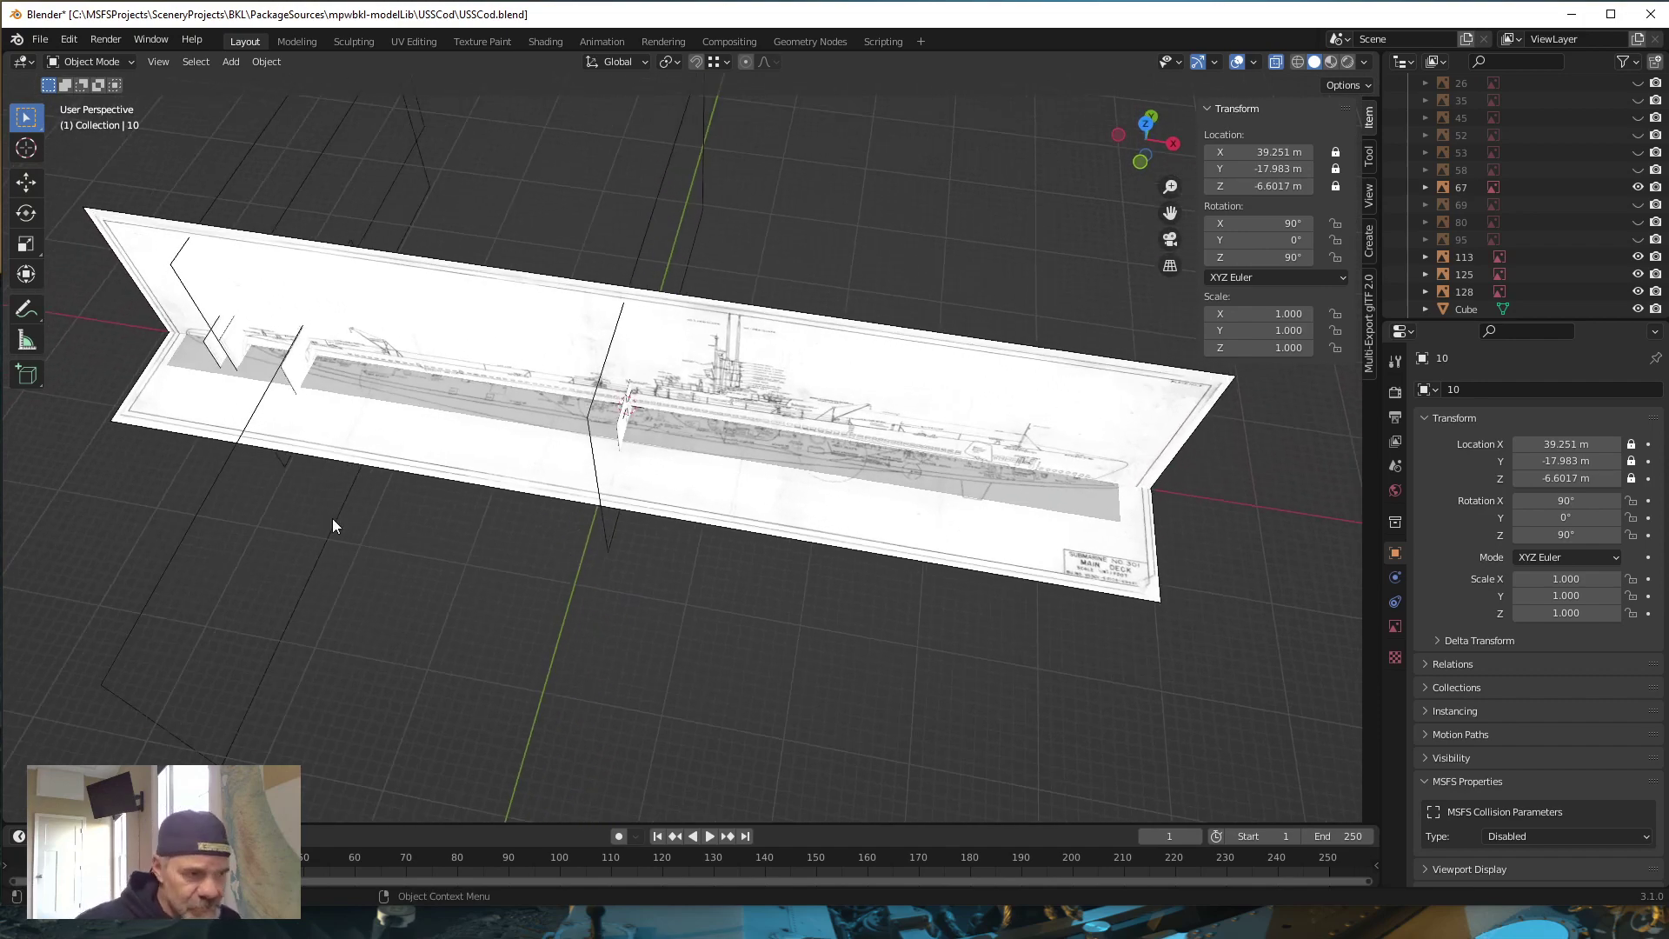
mouse_move(333, 520)
alt+mouse_down()
mouse_move(600, 621)
mouse_move(546, 548)
alt+mouse_up()
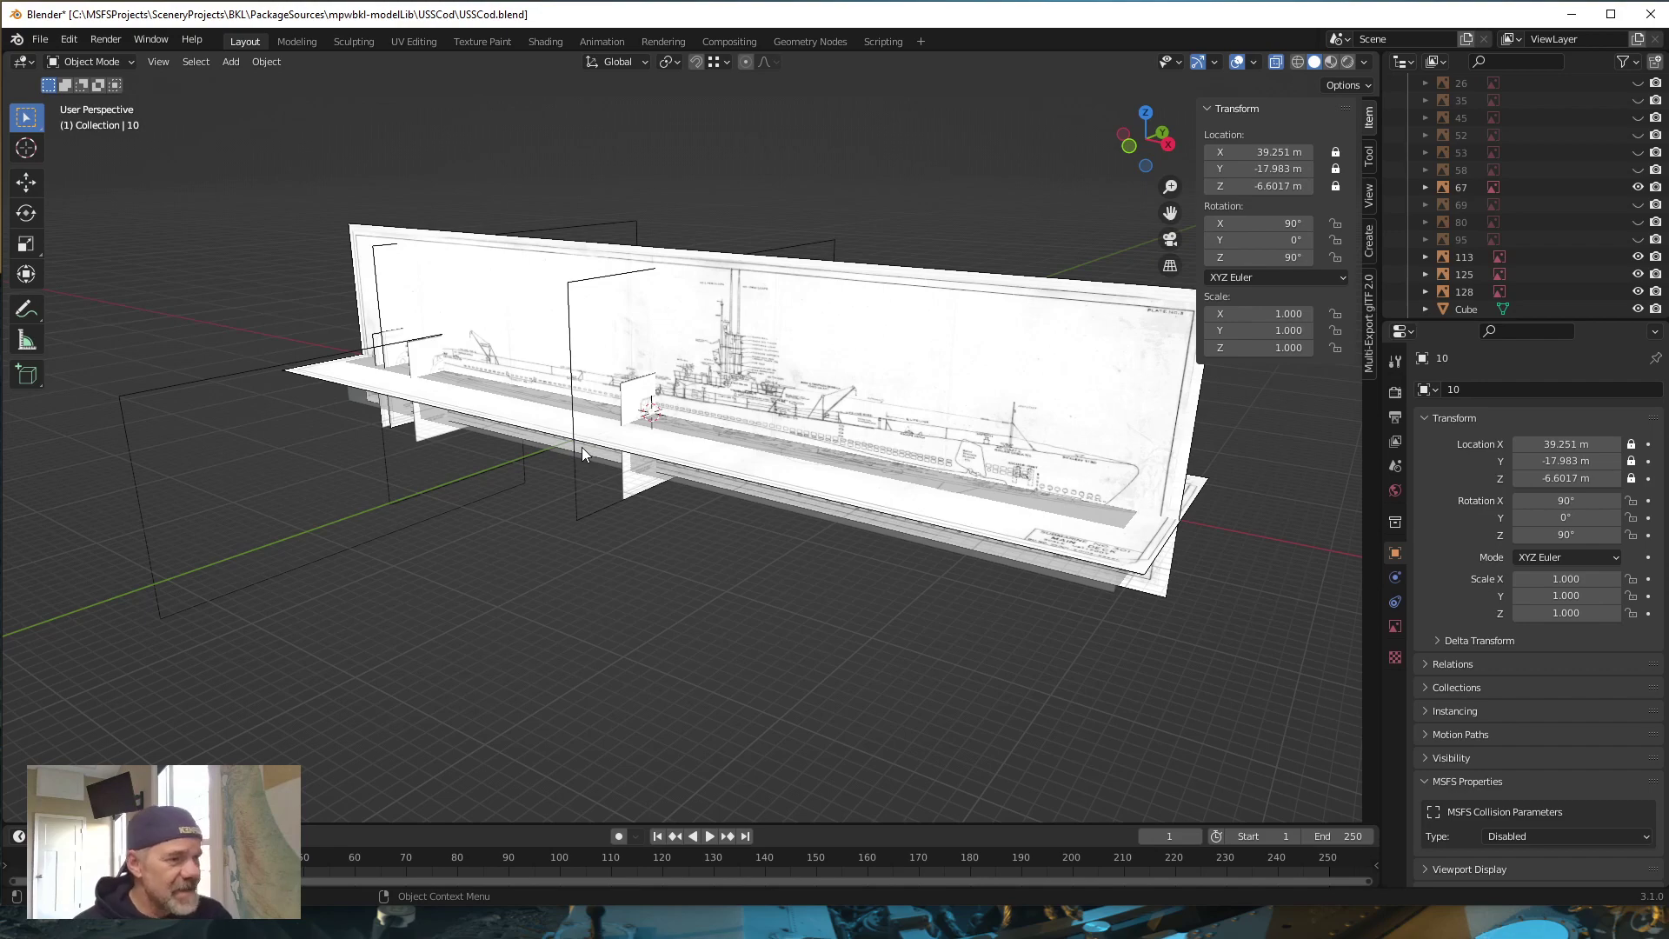
middle_drag(581, 476, 694, 360)
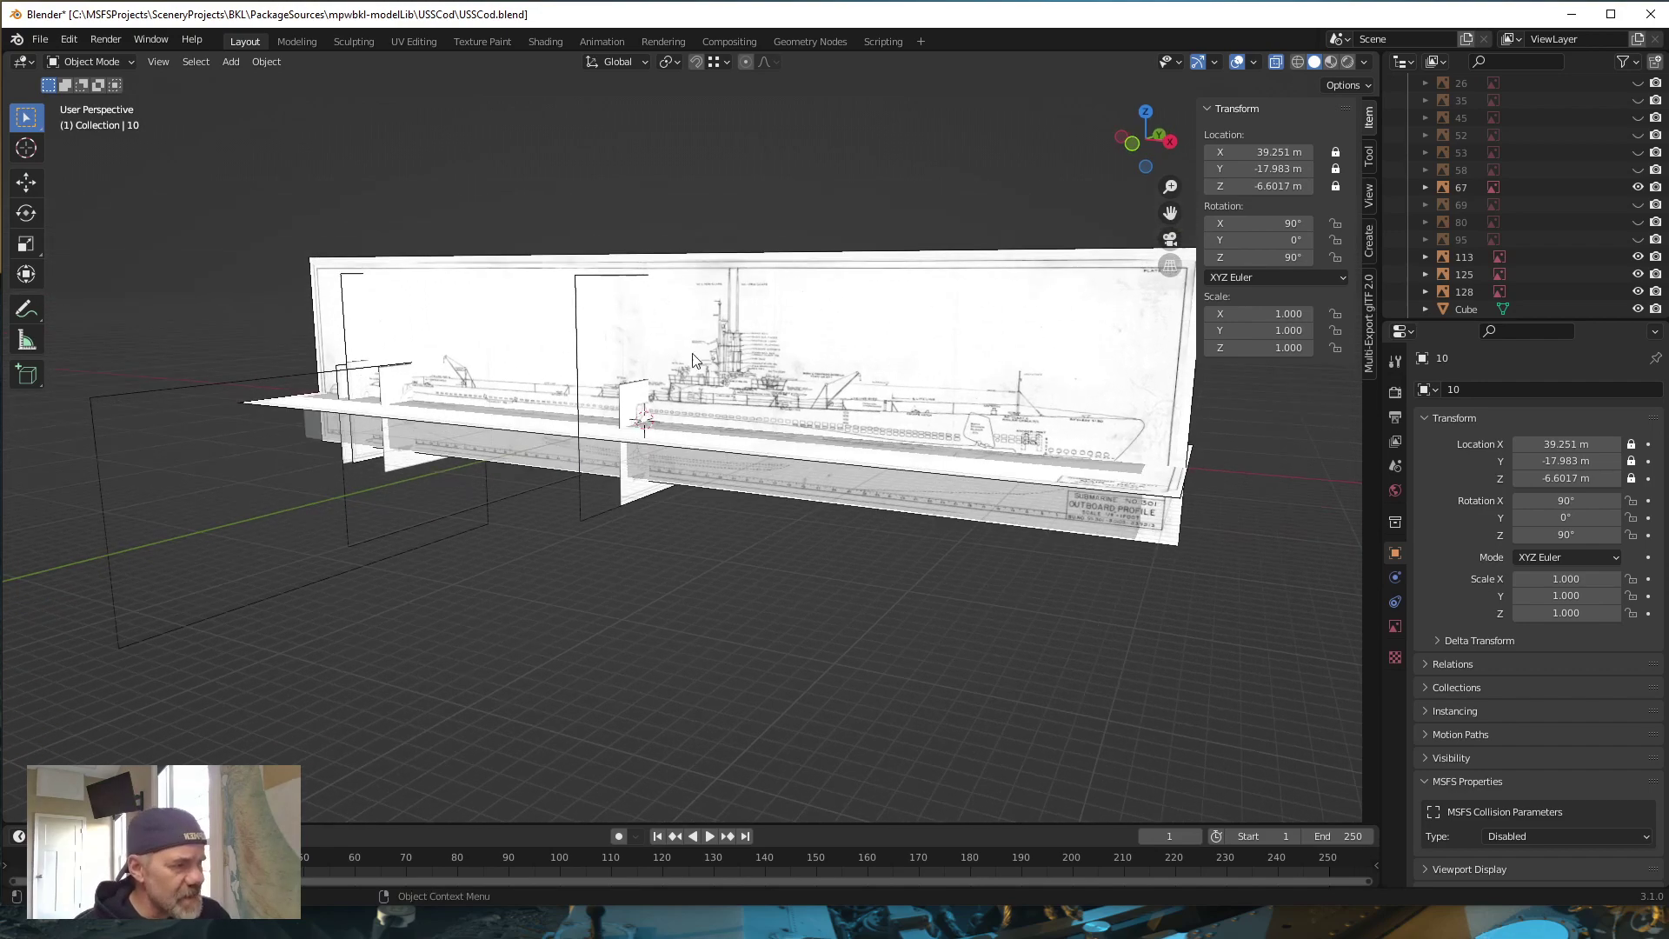
middle_drag(678, 444, 549, 645)
click(525, 567)
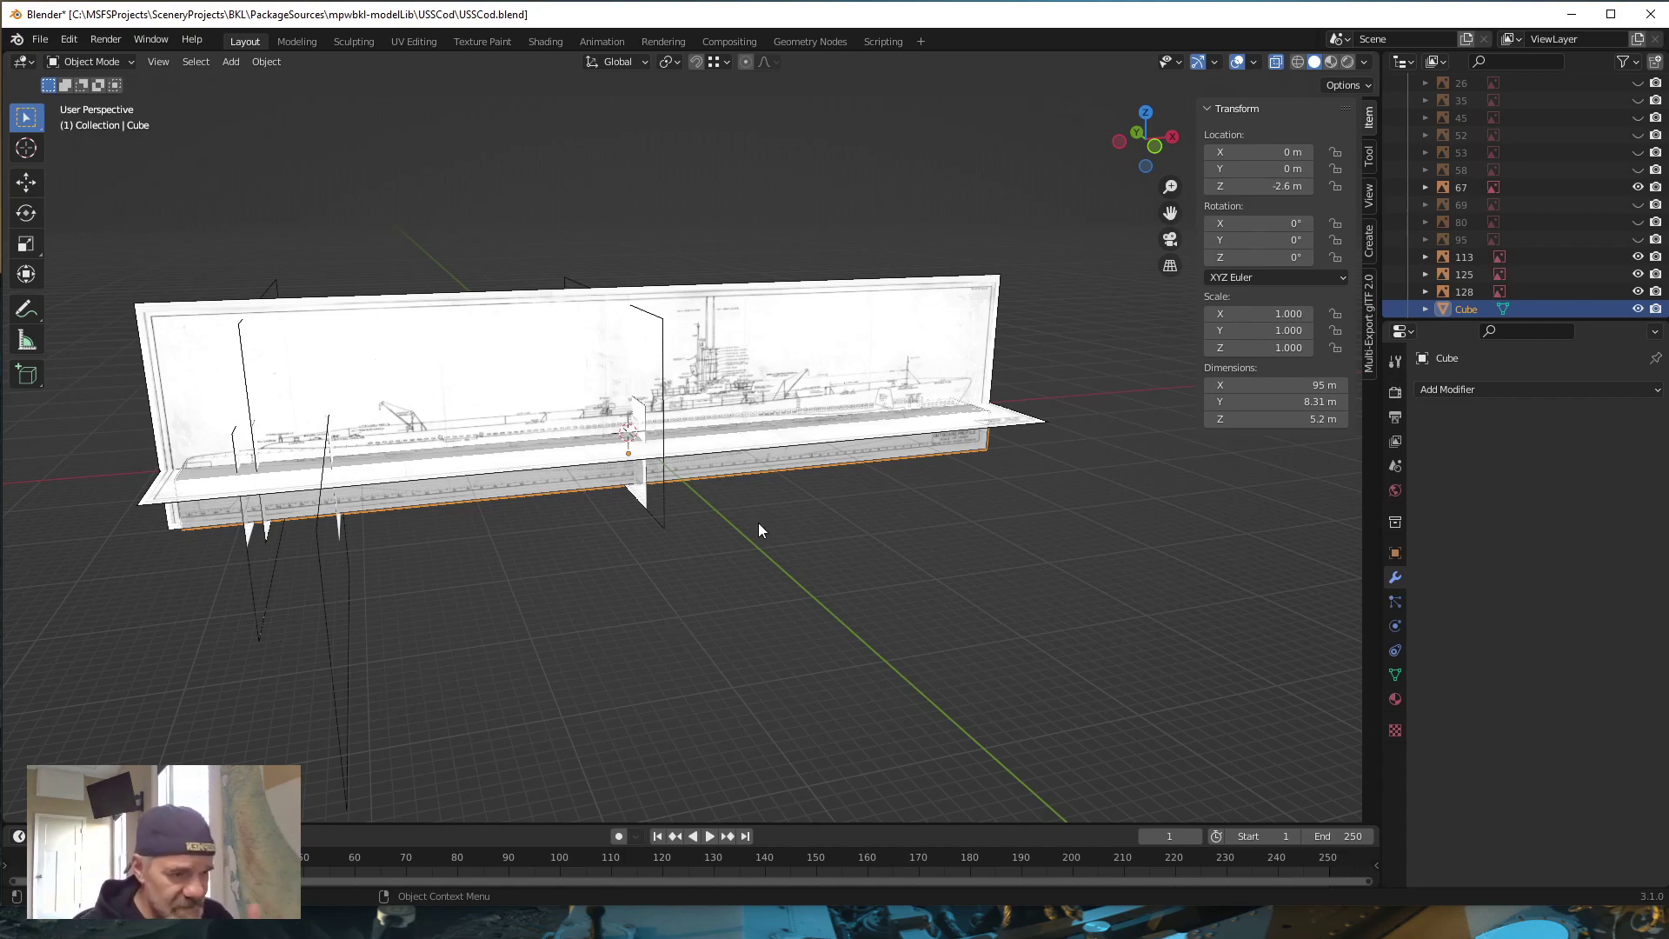
Select and inspect the Side image plane, then switch to SubProfiles.kra in Krita
middle_drag(786, 533, 740, 437)
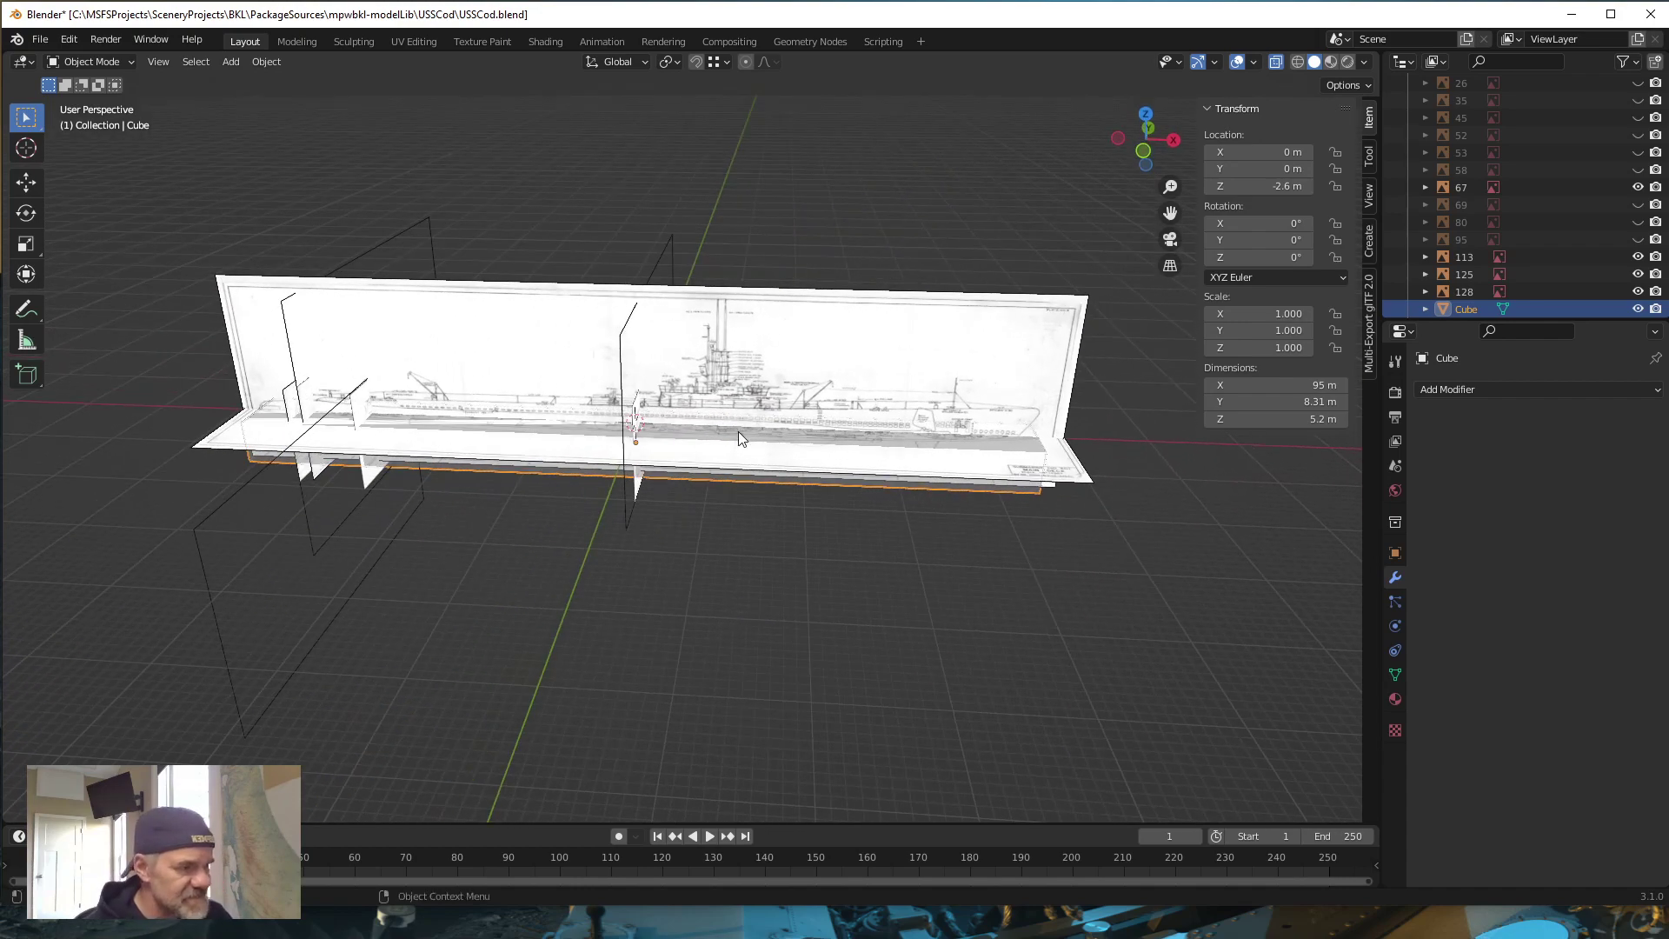
click(781, 383)
middle_drag(549, 358, 980, 428)
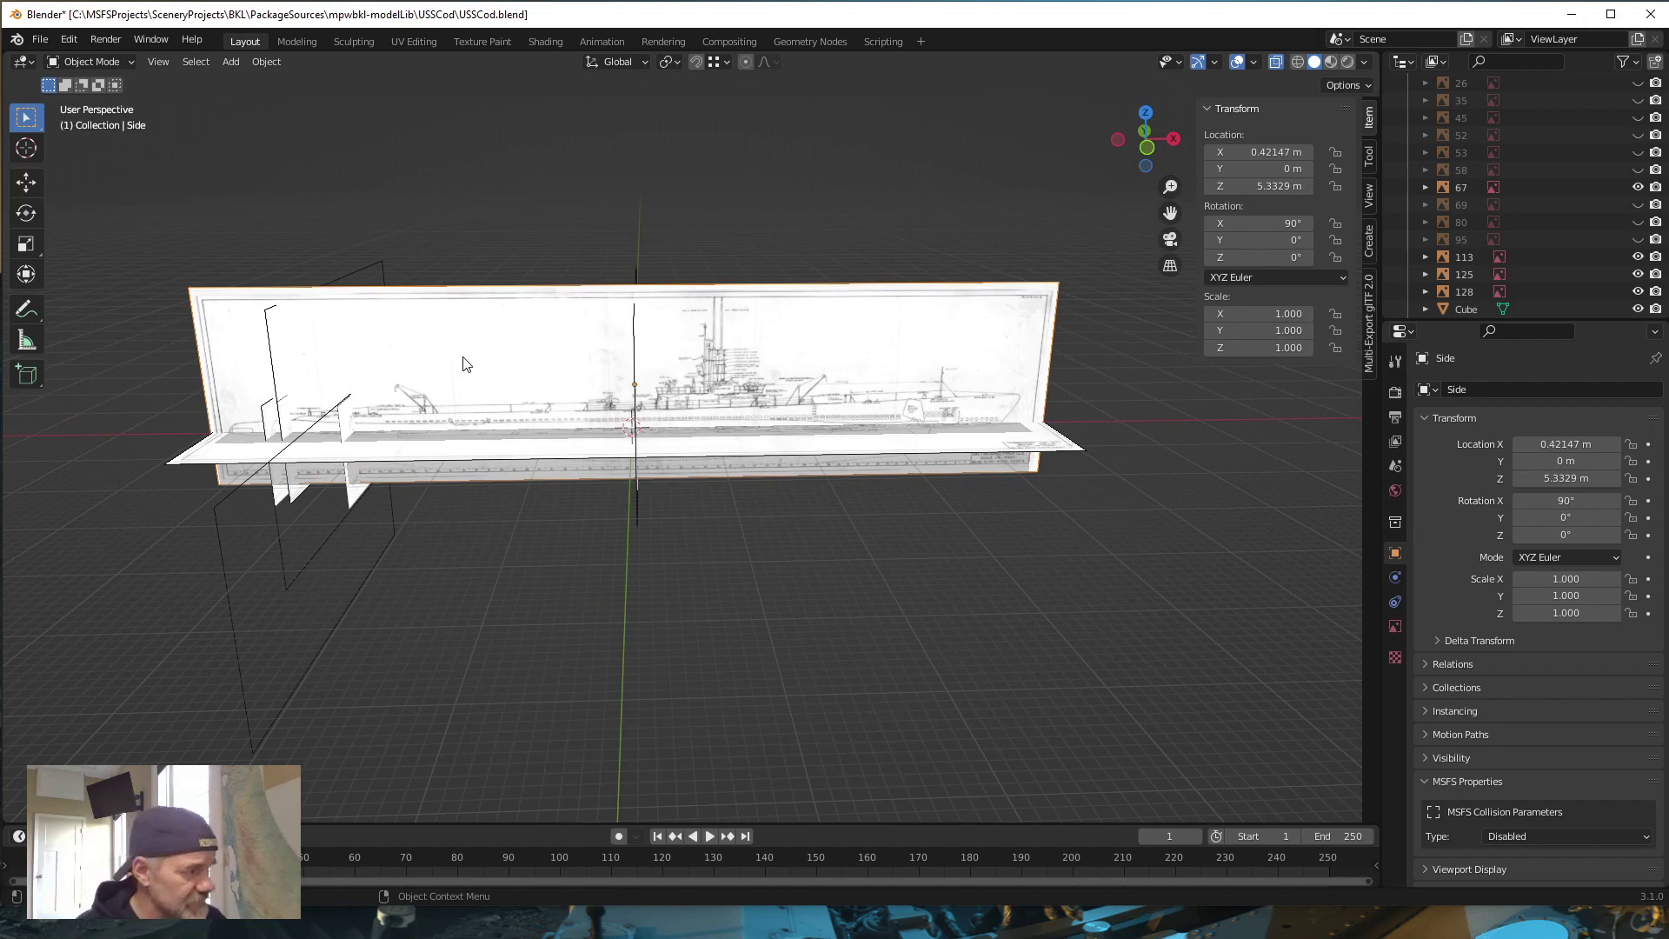
mouse_move(432, 477)
middle_down()
mouse_move(420, 498)
mouse_move(408, 474)
middle_up()
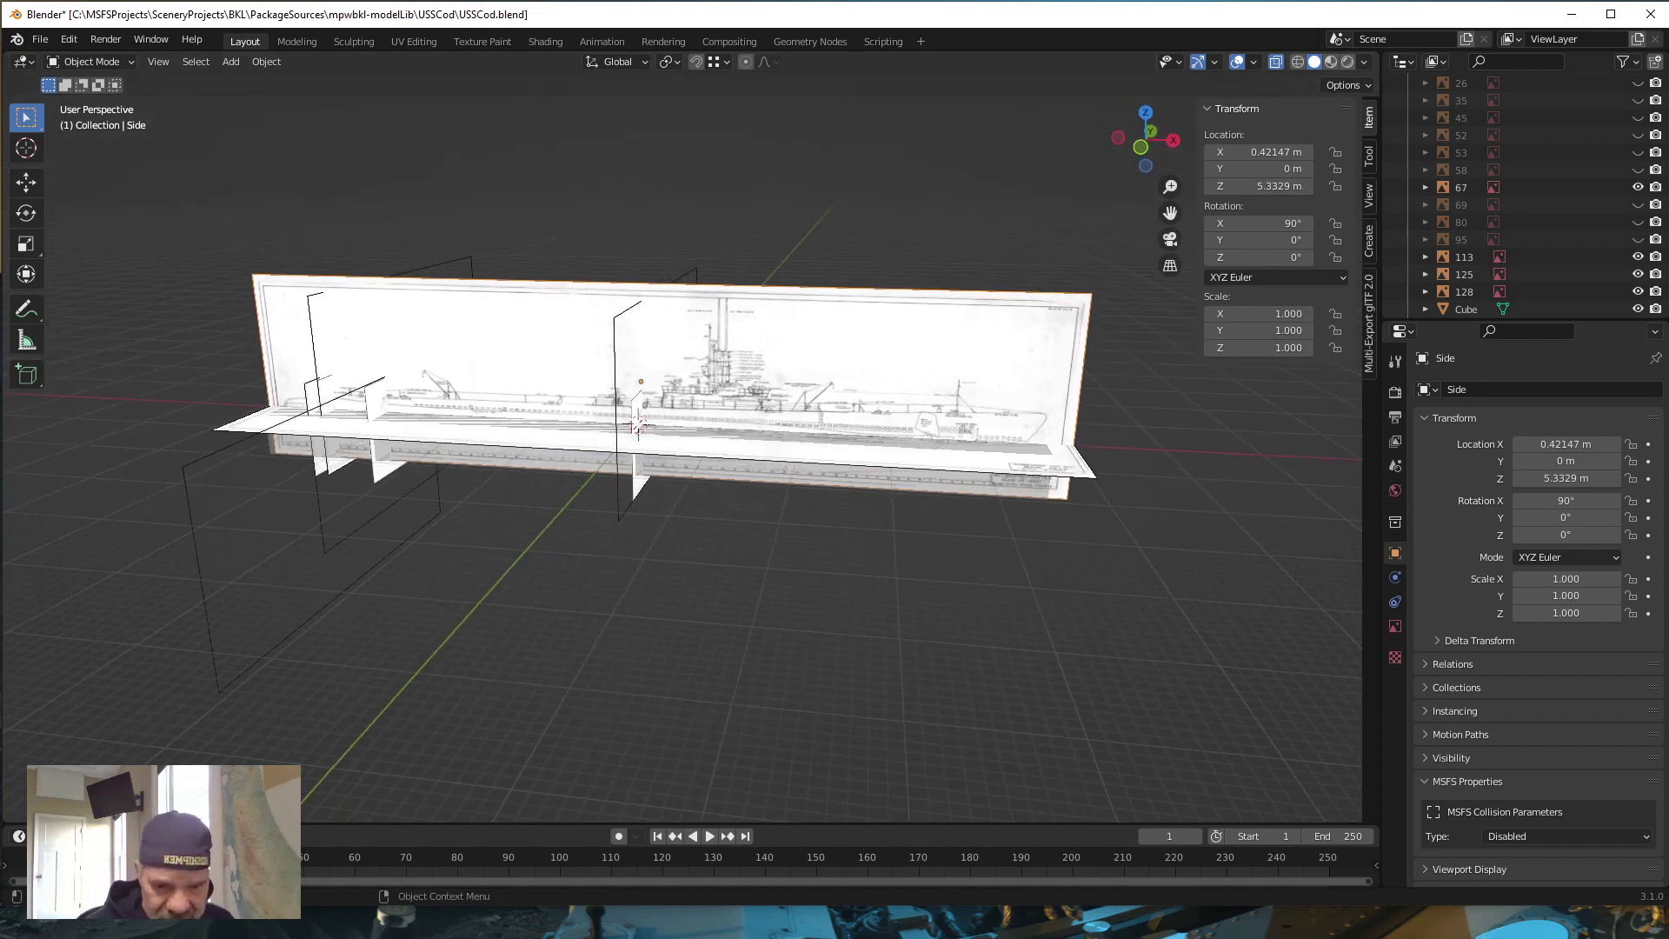
key(alt+Tab)
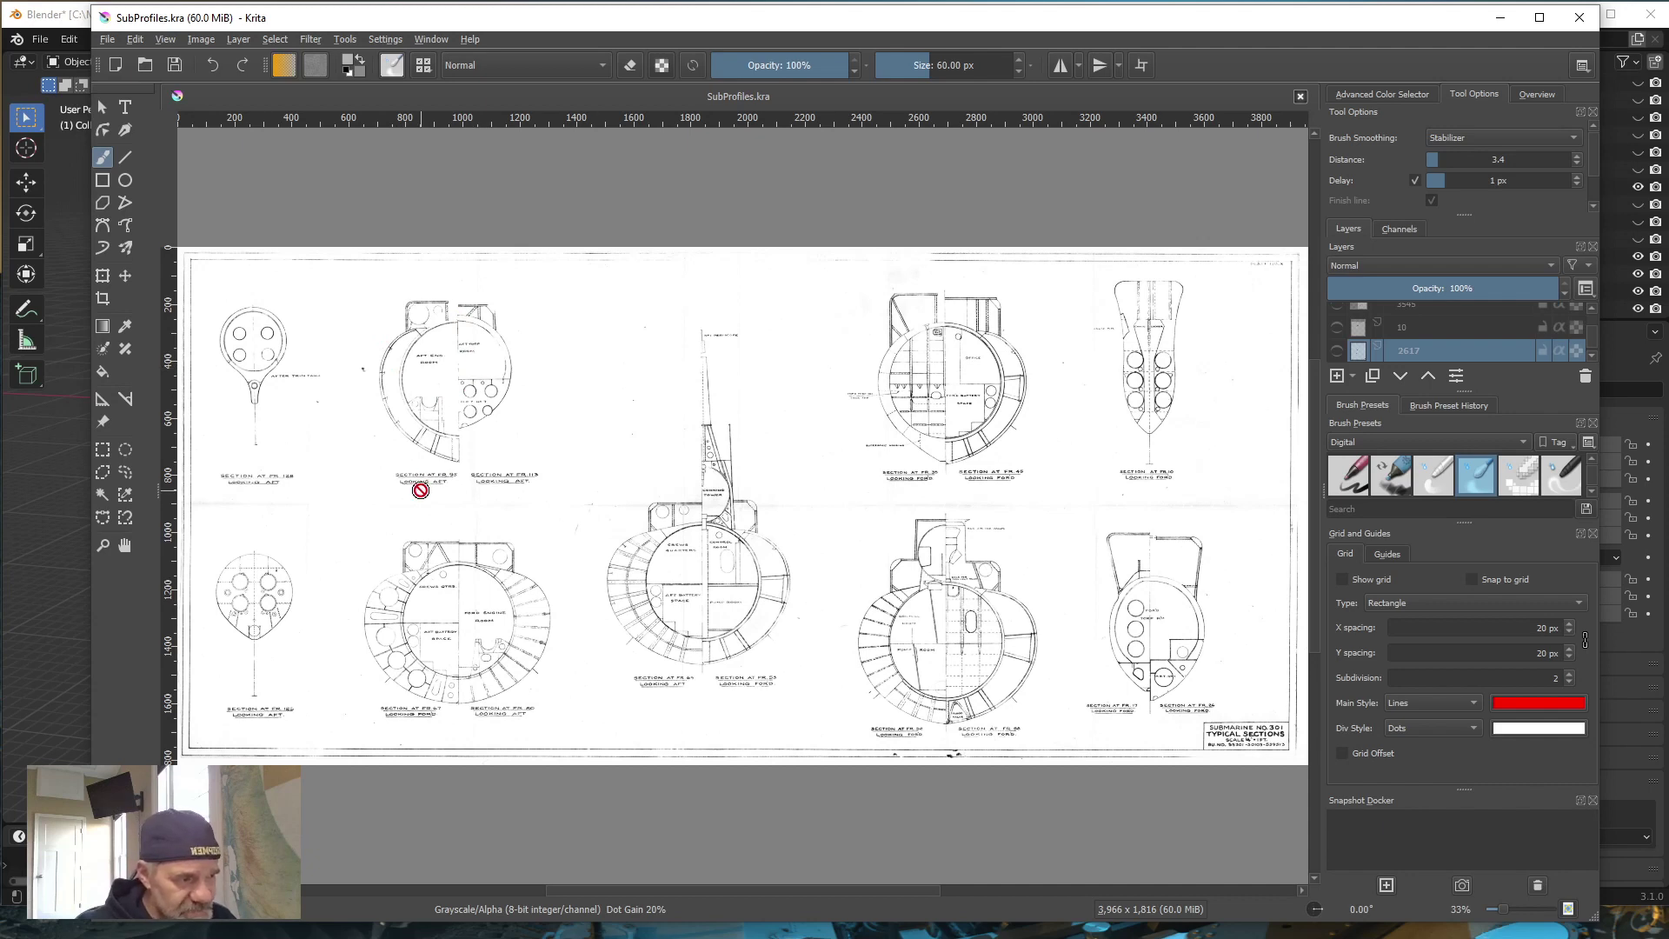
ctrl+scroll(421, 496, up, 2)
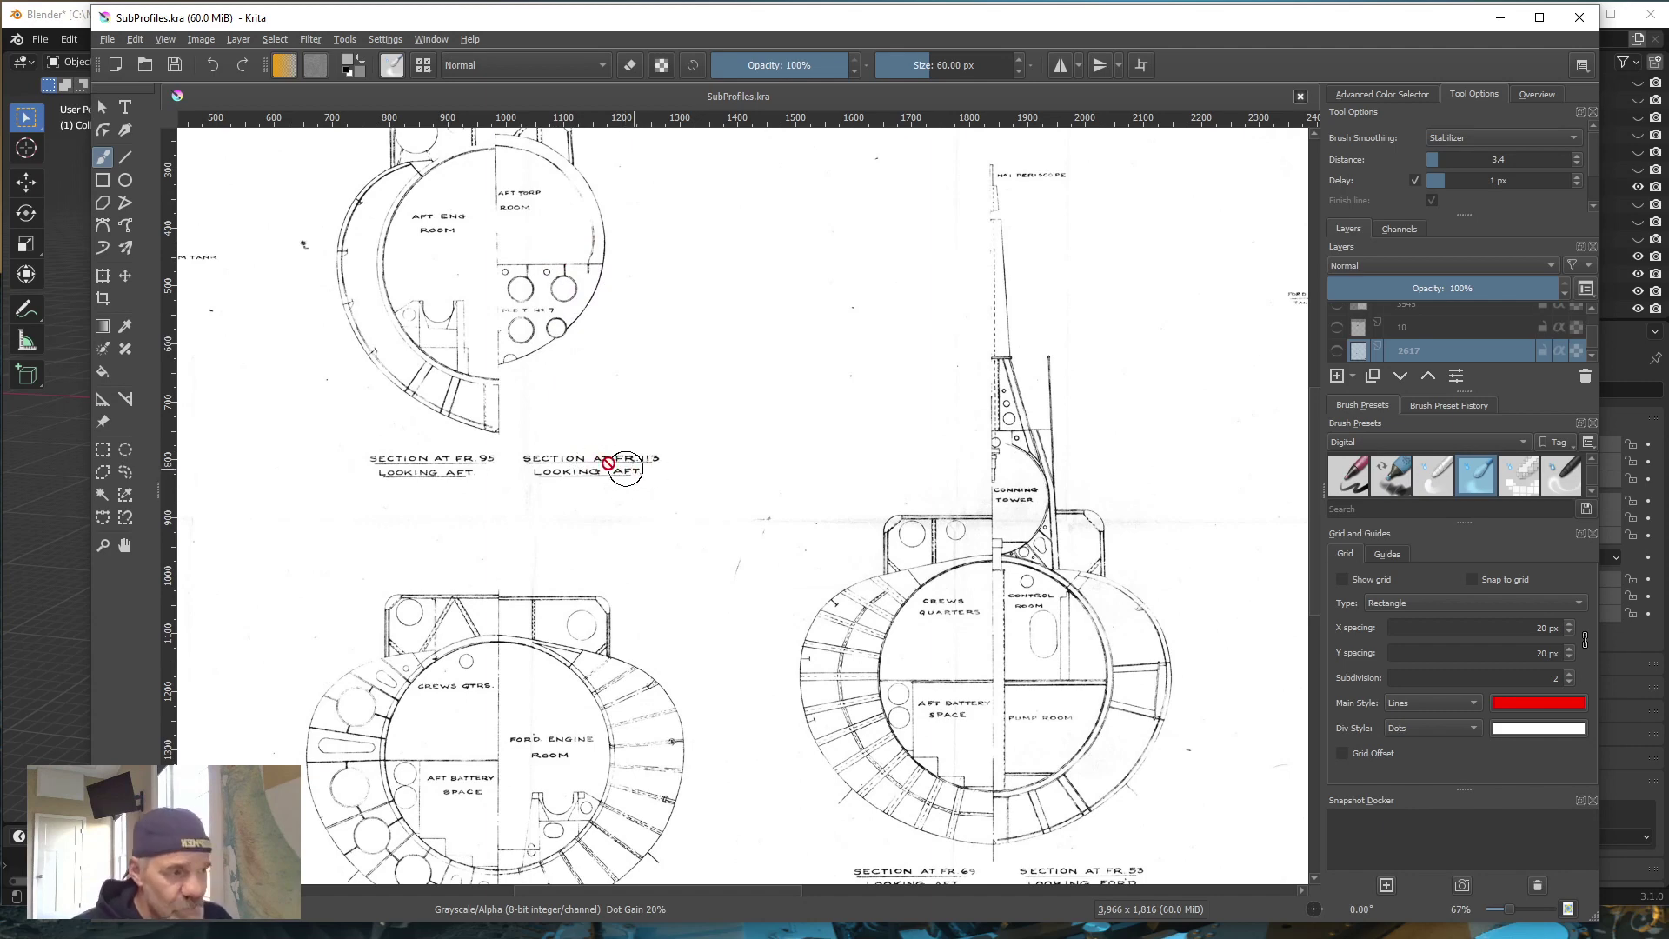
ctrl+scroll(559, 374, down, 2)
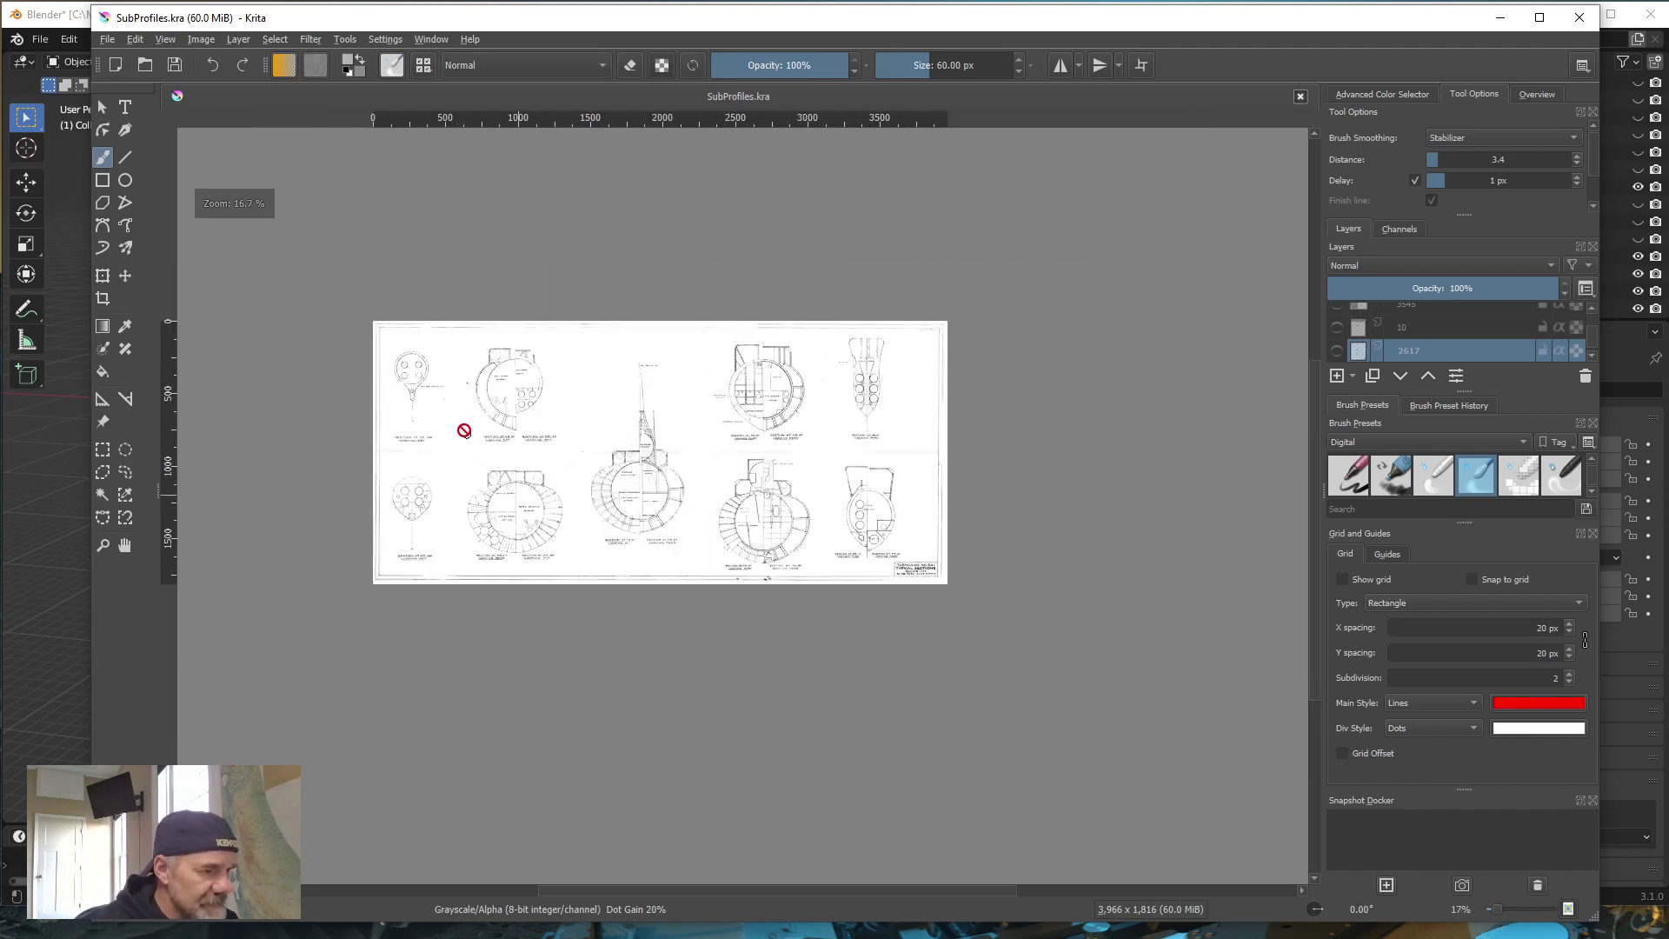
ctrl+scroll(462, 429, down, 2)
ctrl+scroll(521, 484, up, 2)
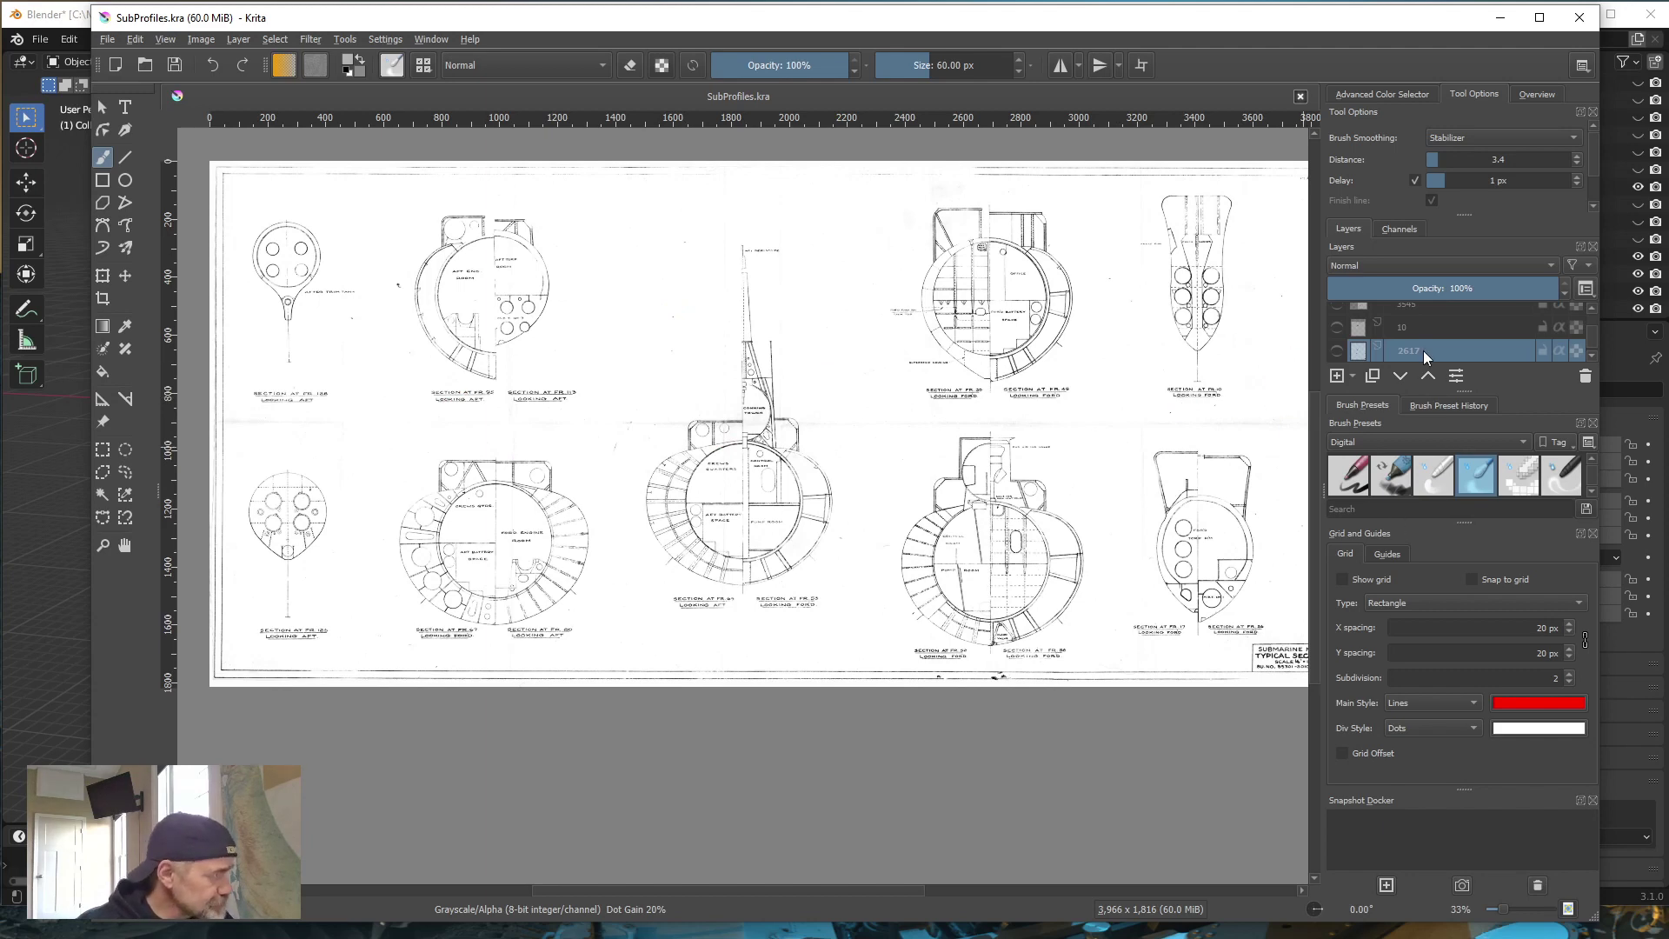
scroll(1425, 357, up, 3)
scroll(1422, 356, down, 5)
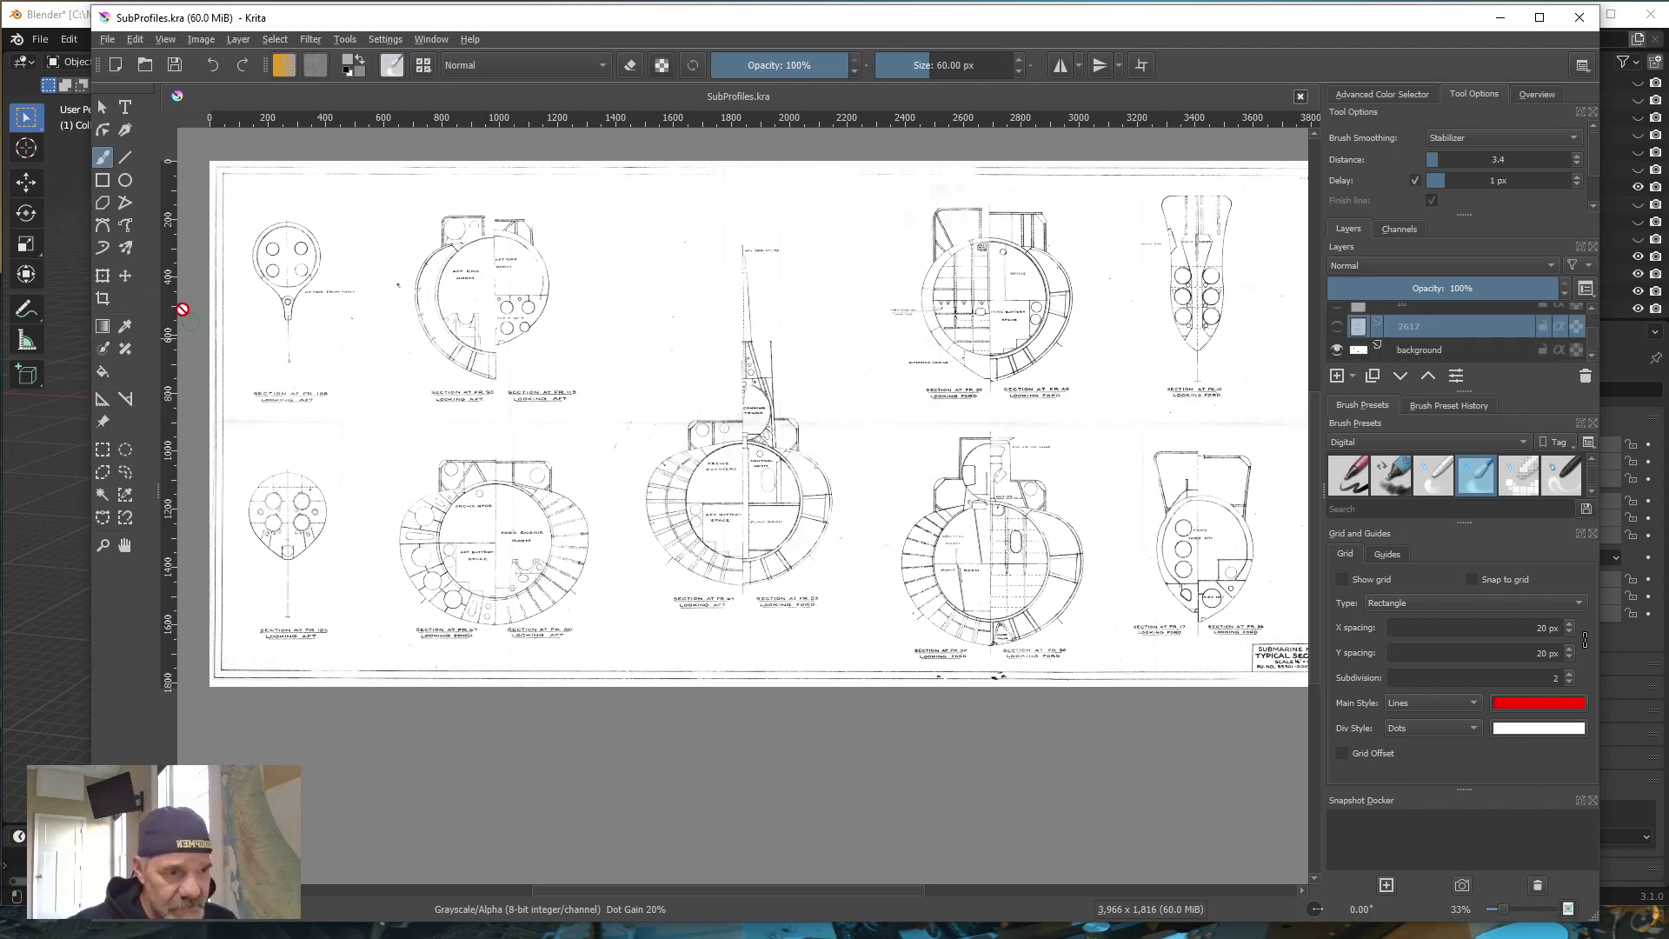
Copy a rectangular selection around the central cross-section drawing from the background layer
click(102, 450)
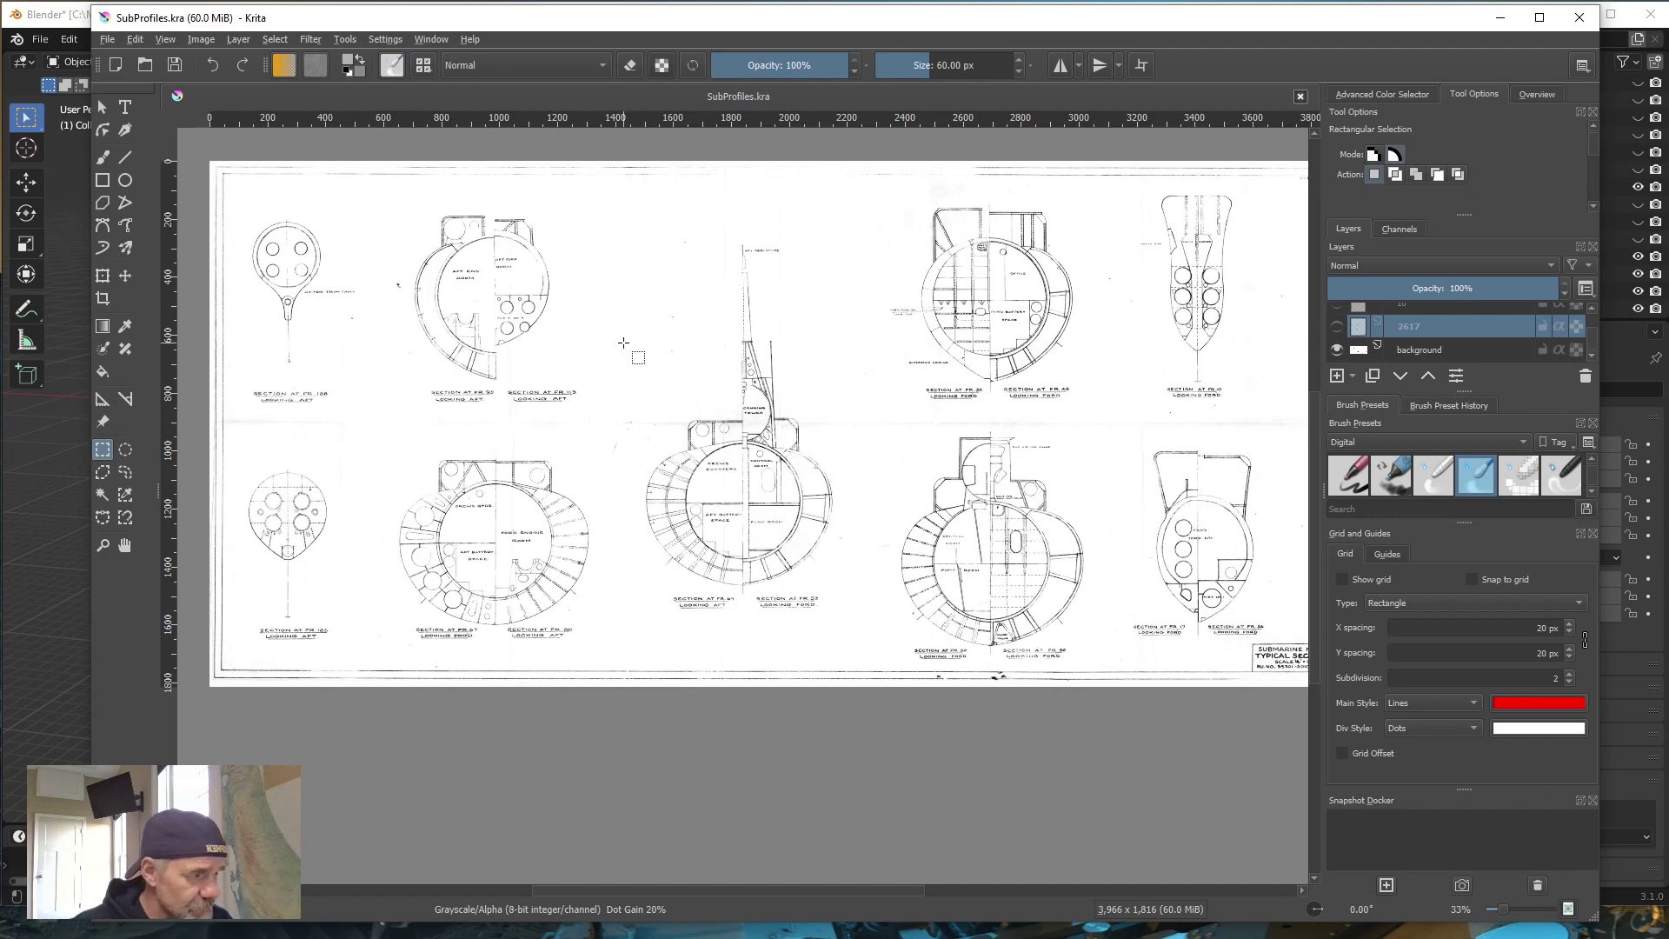
mouse_move(617, 337)
mouse_down()
mouse_move(838, 609)
mouse_move(867, 614)
mouse_up()
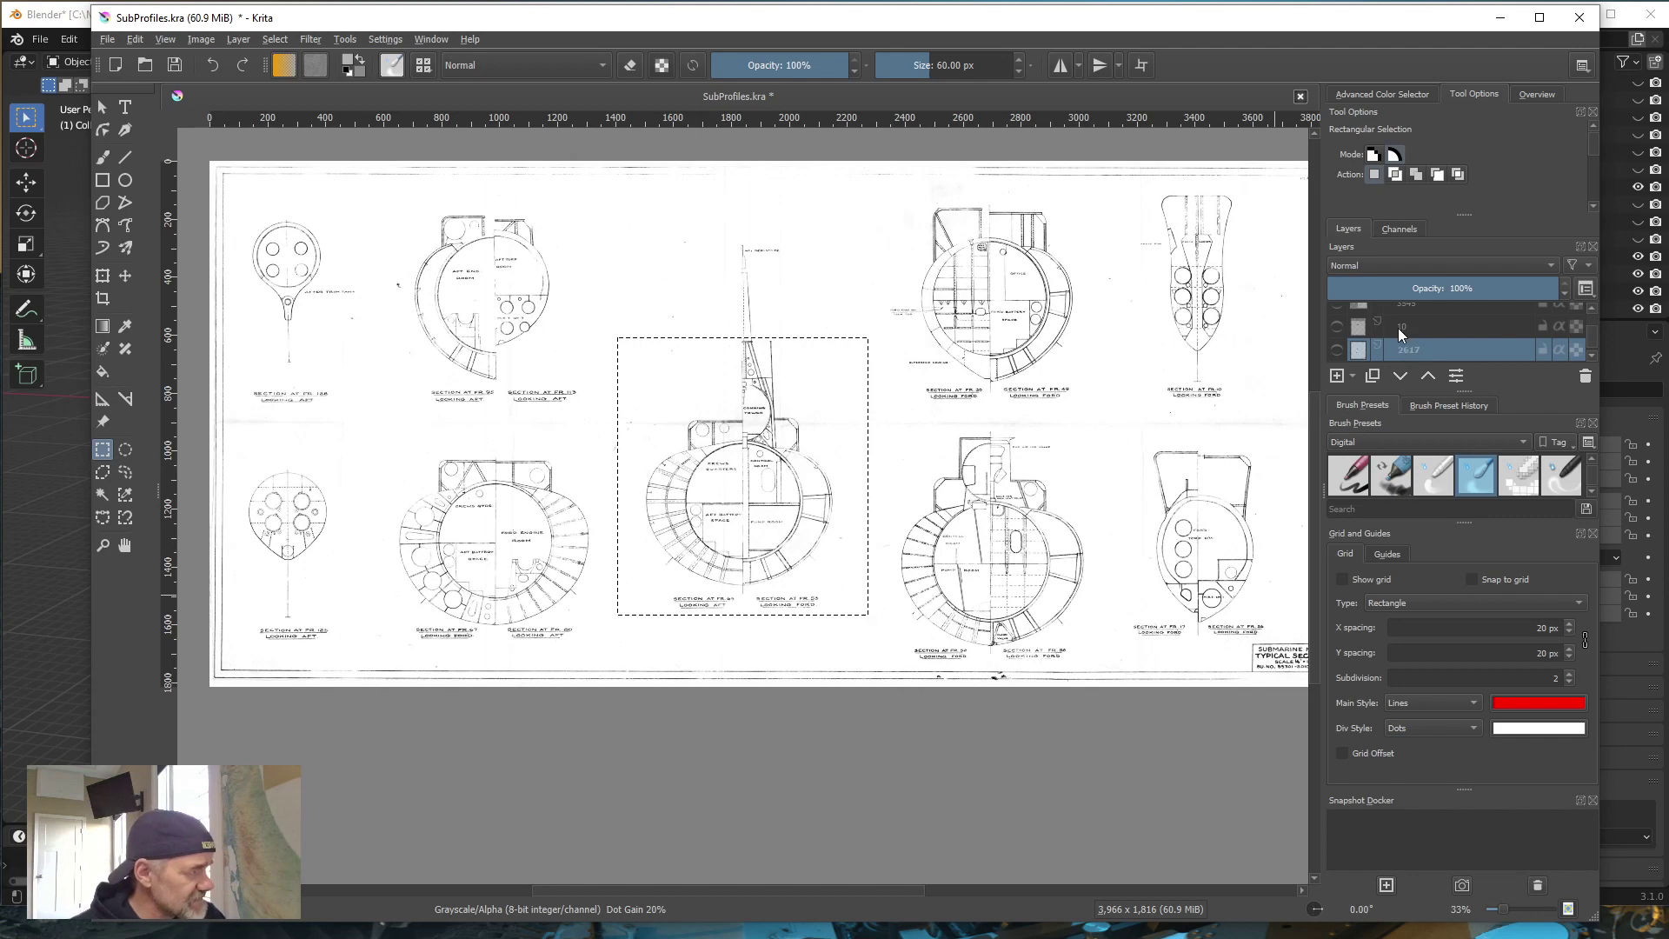
scroll(1396, 334, down, 1)
click(1418, 351)
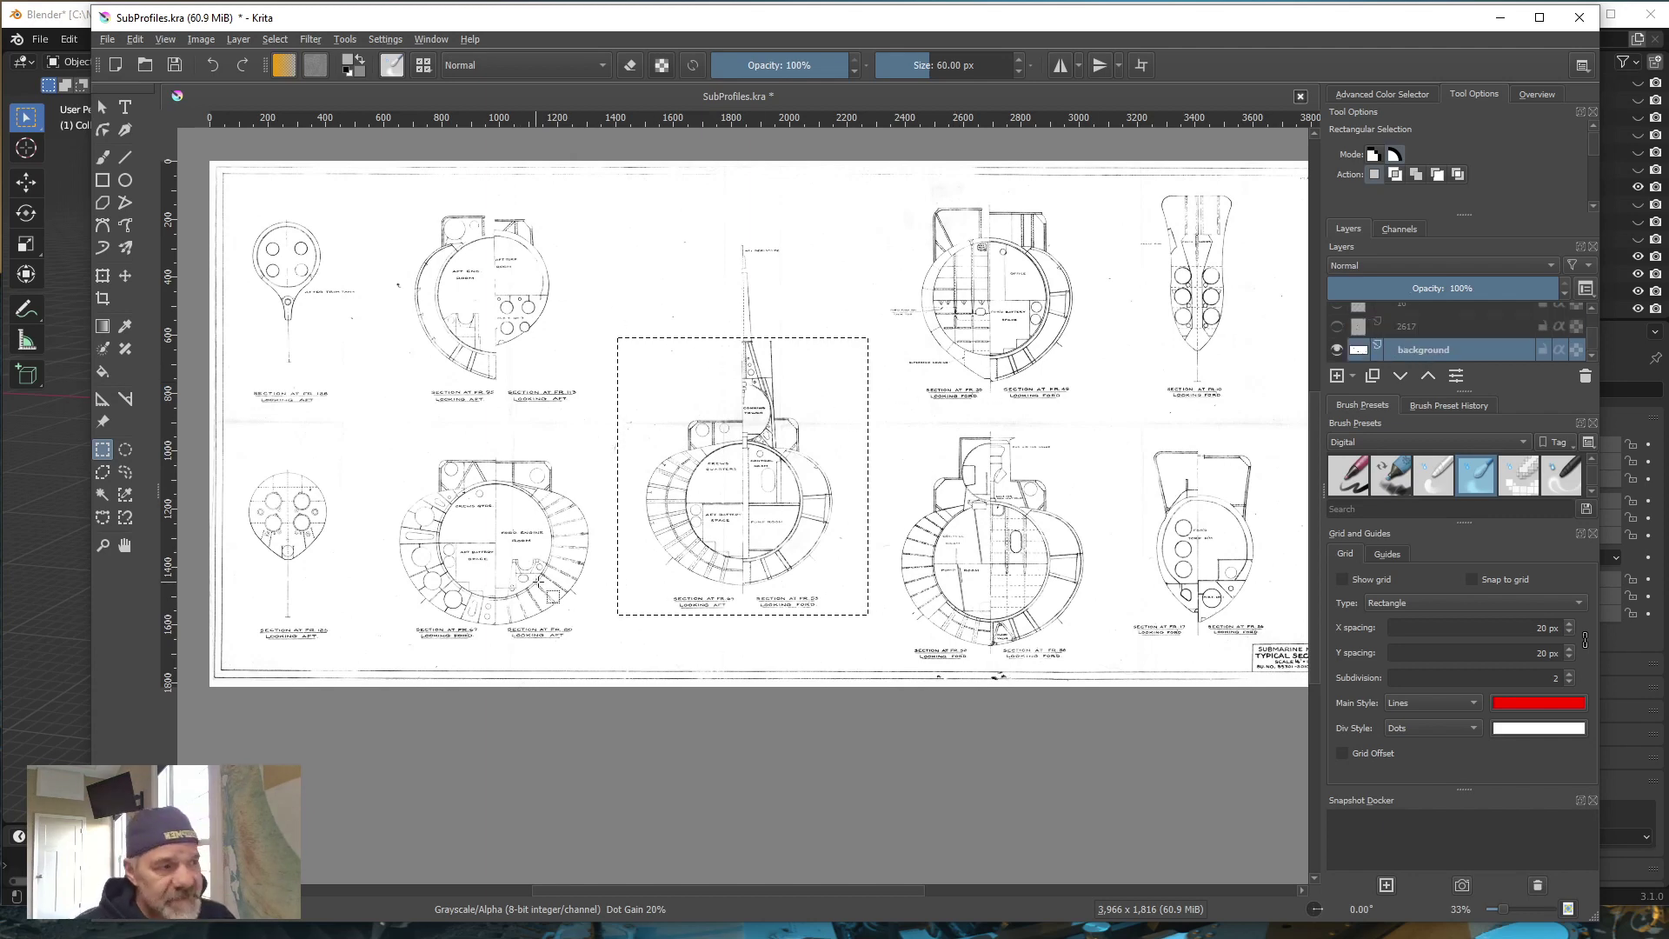
click(135, 40)
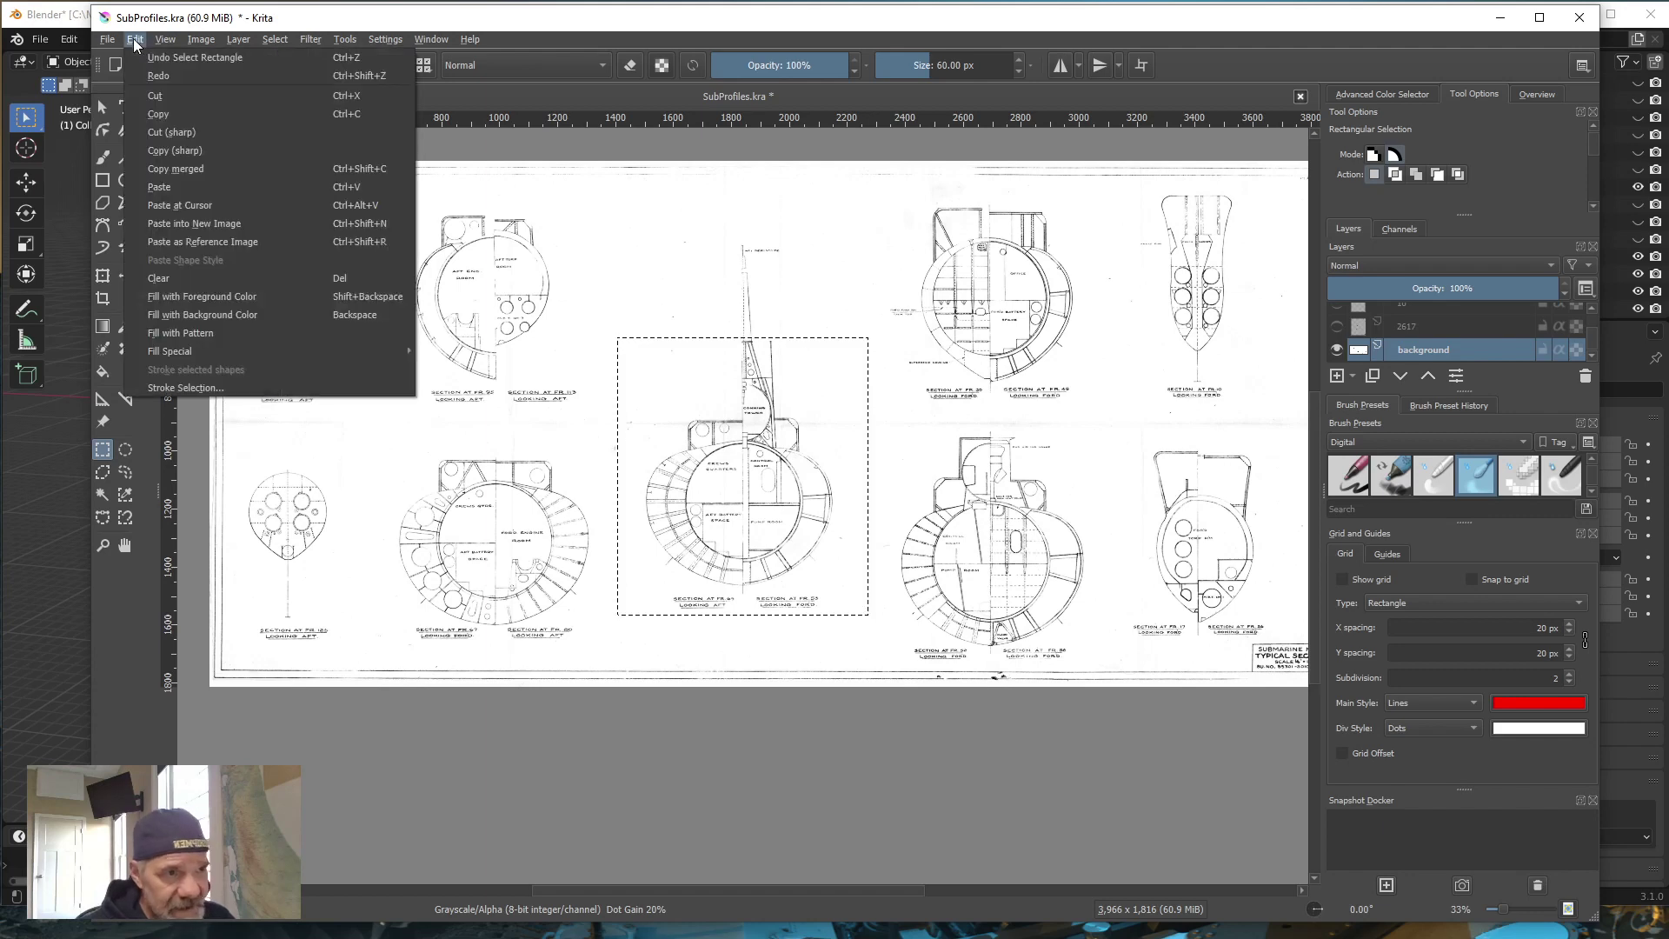
click(161, 122)
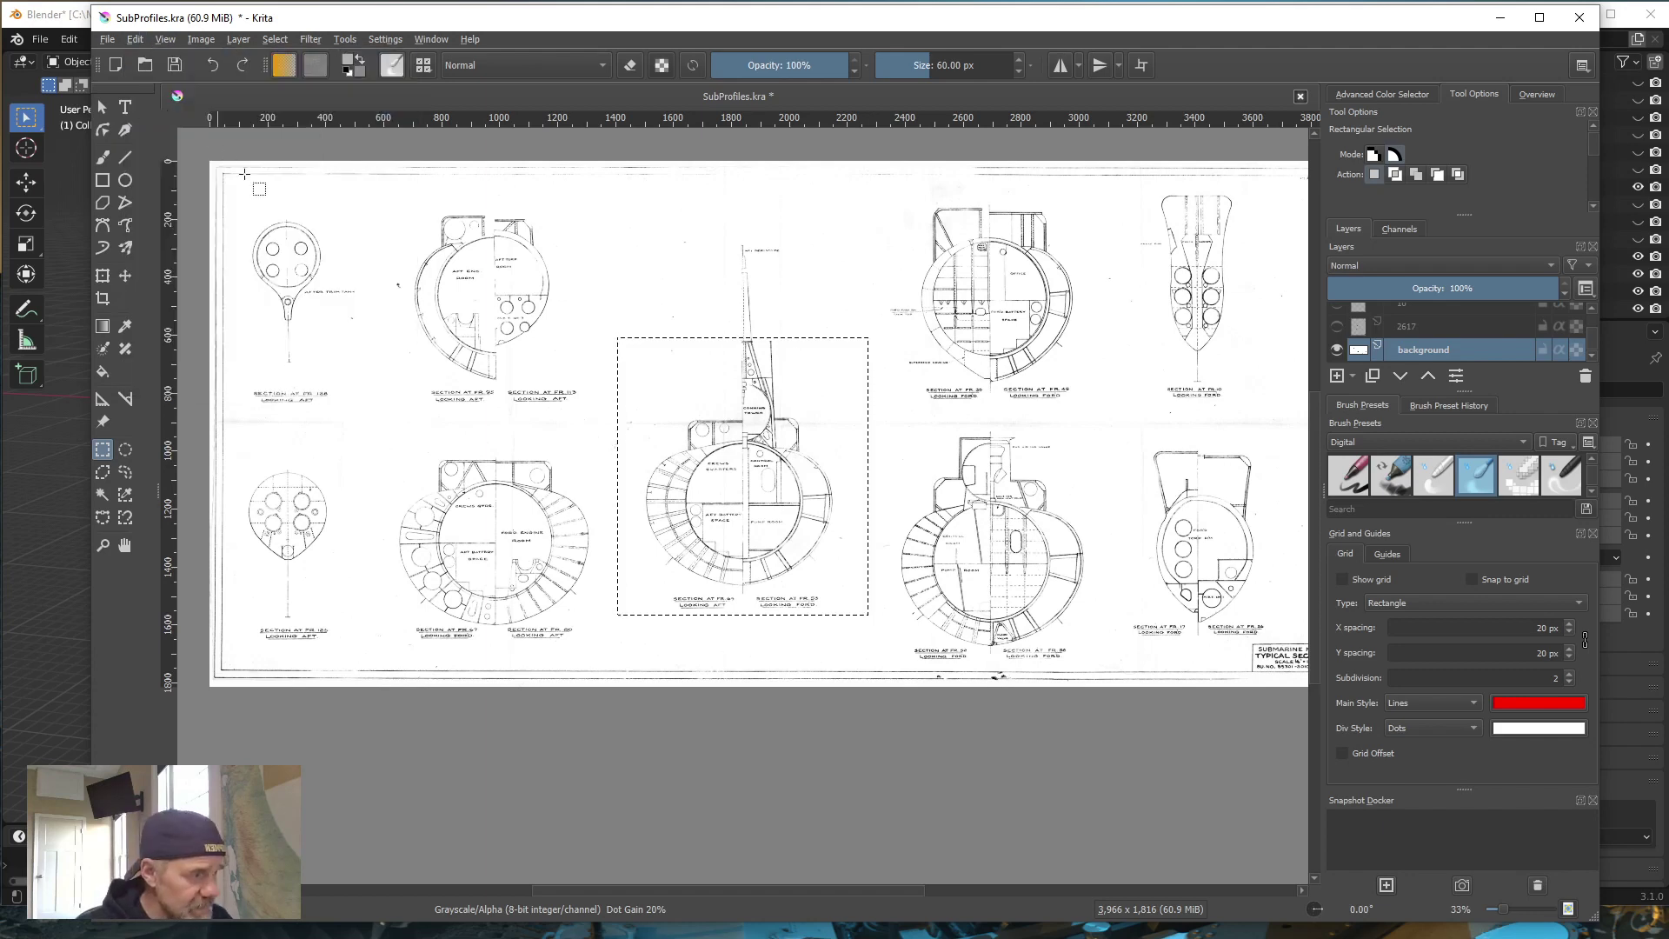
Paste the cross-section onto a new layer and hide the background layer
click(135, 40)
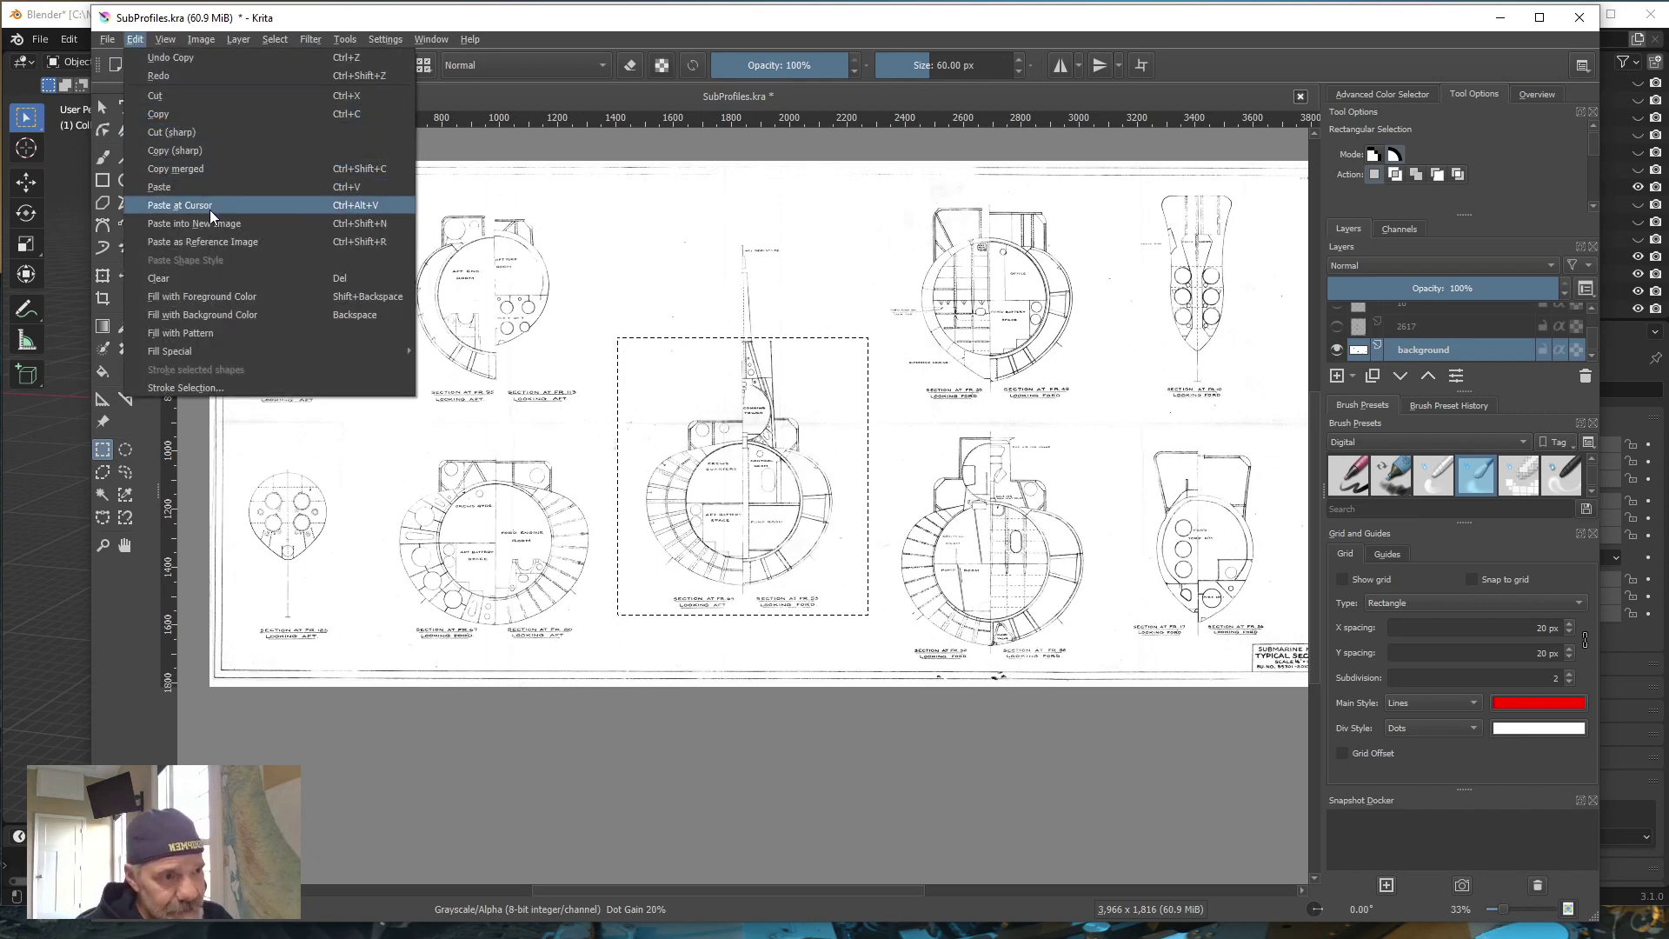
click(165, 188)
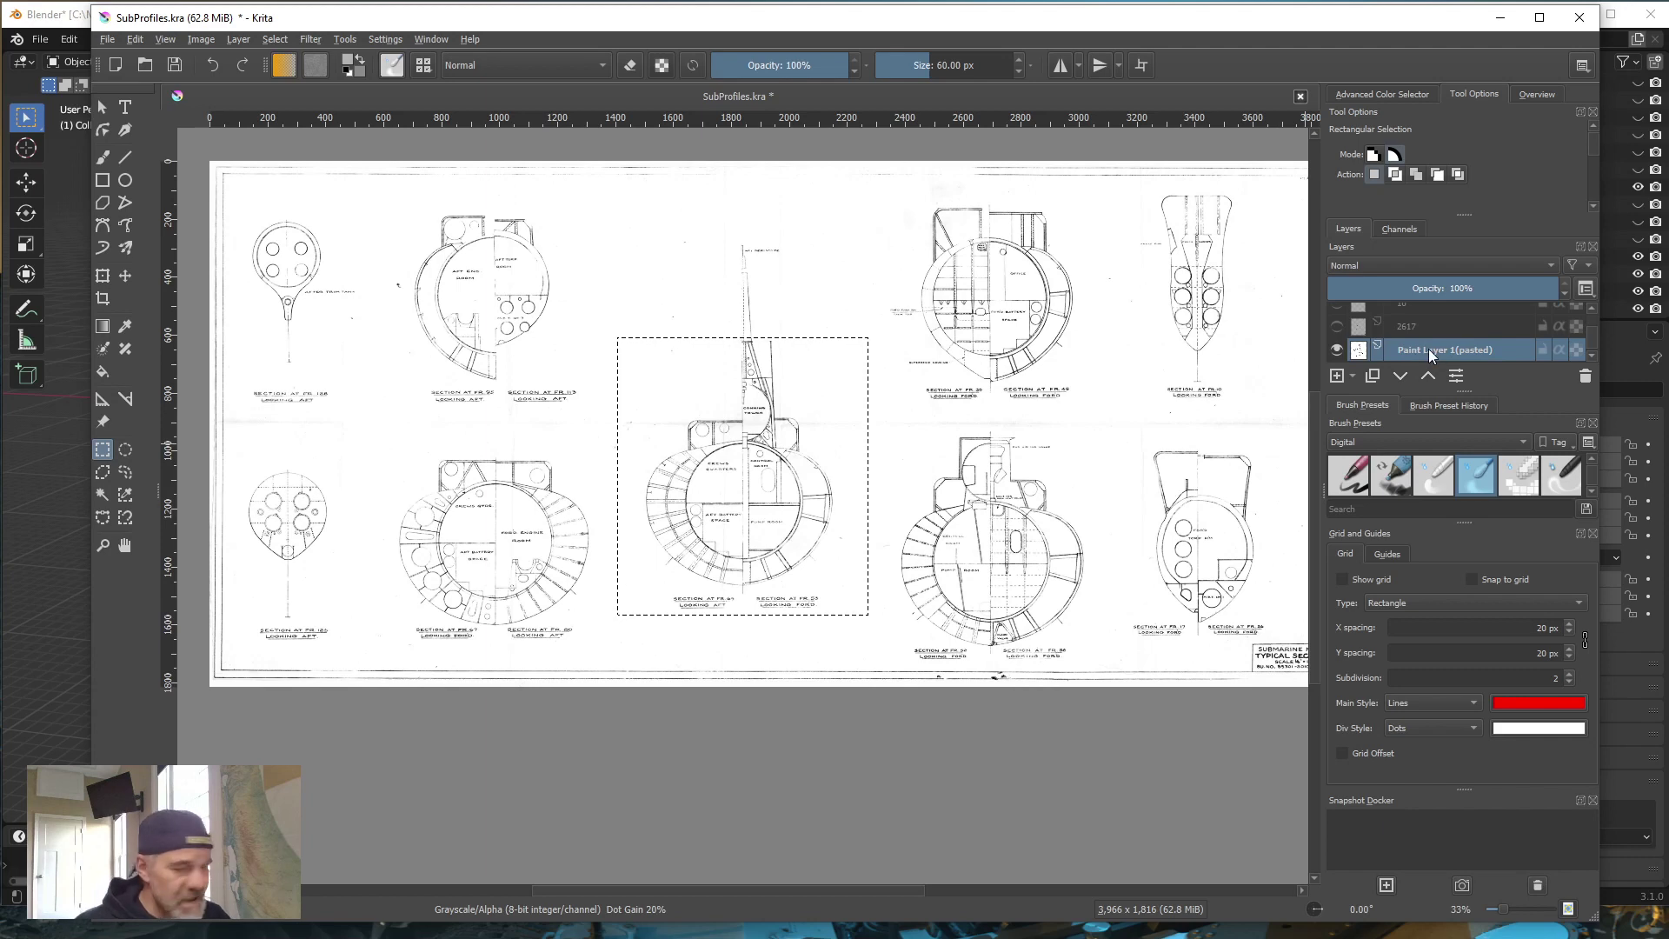
mouse_move(1425, 353)
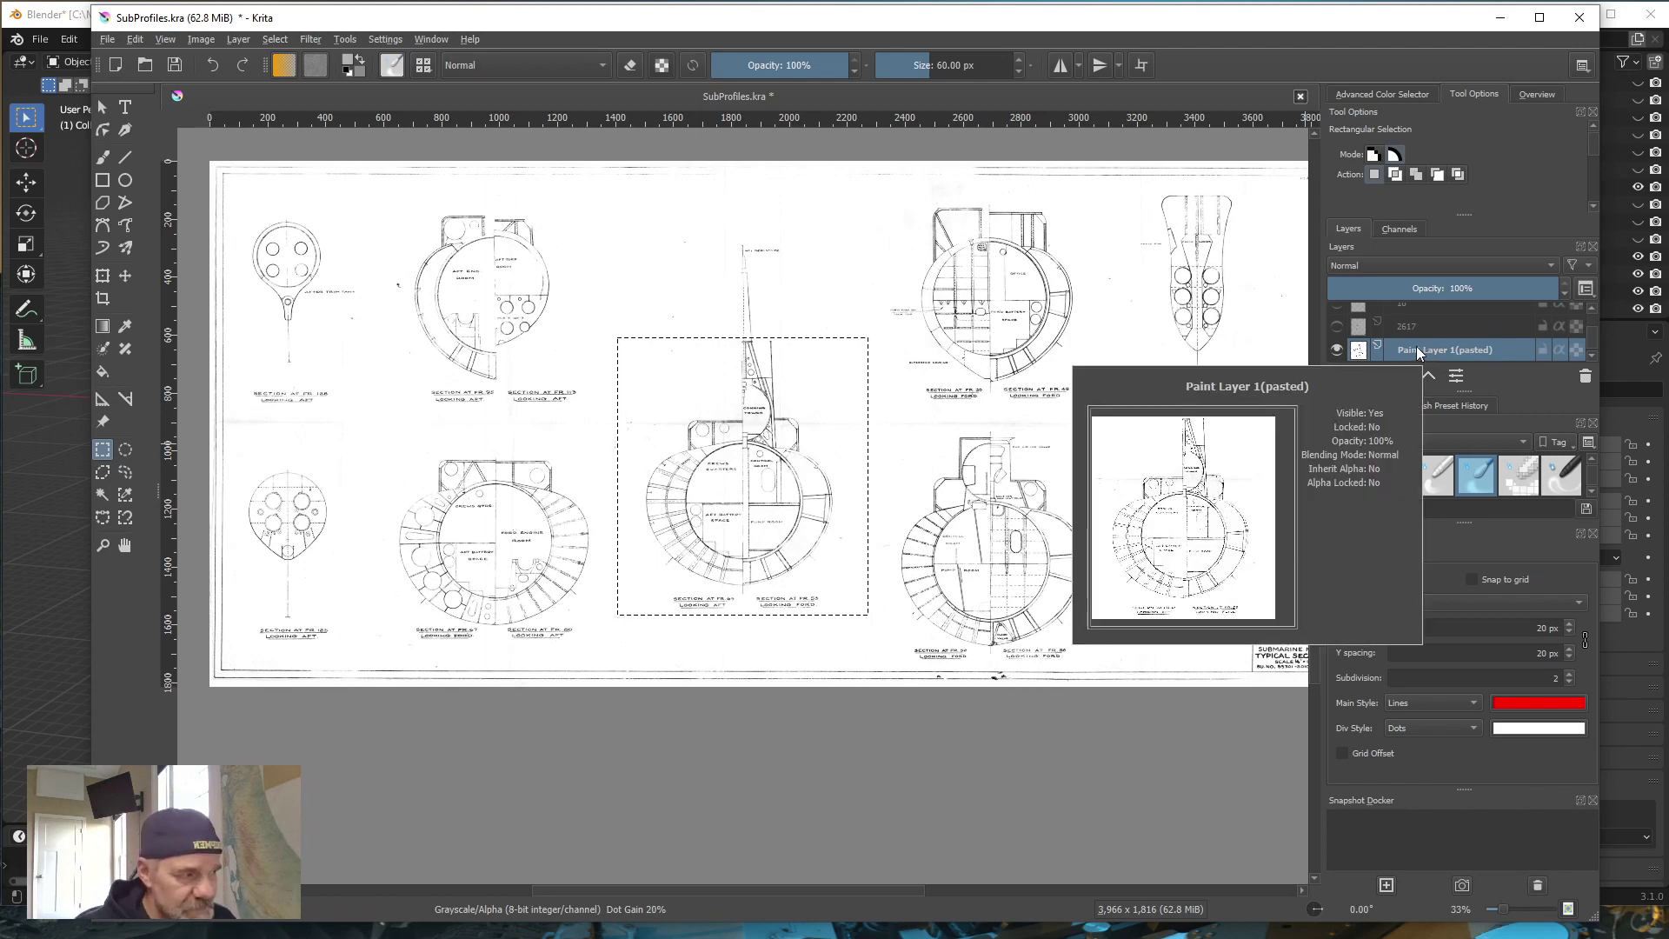
scroll(1426, 352, down, 1)
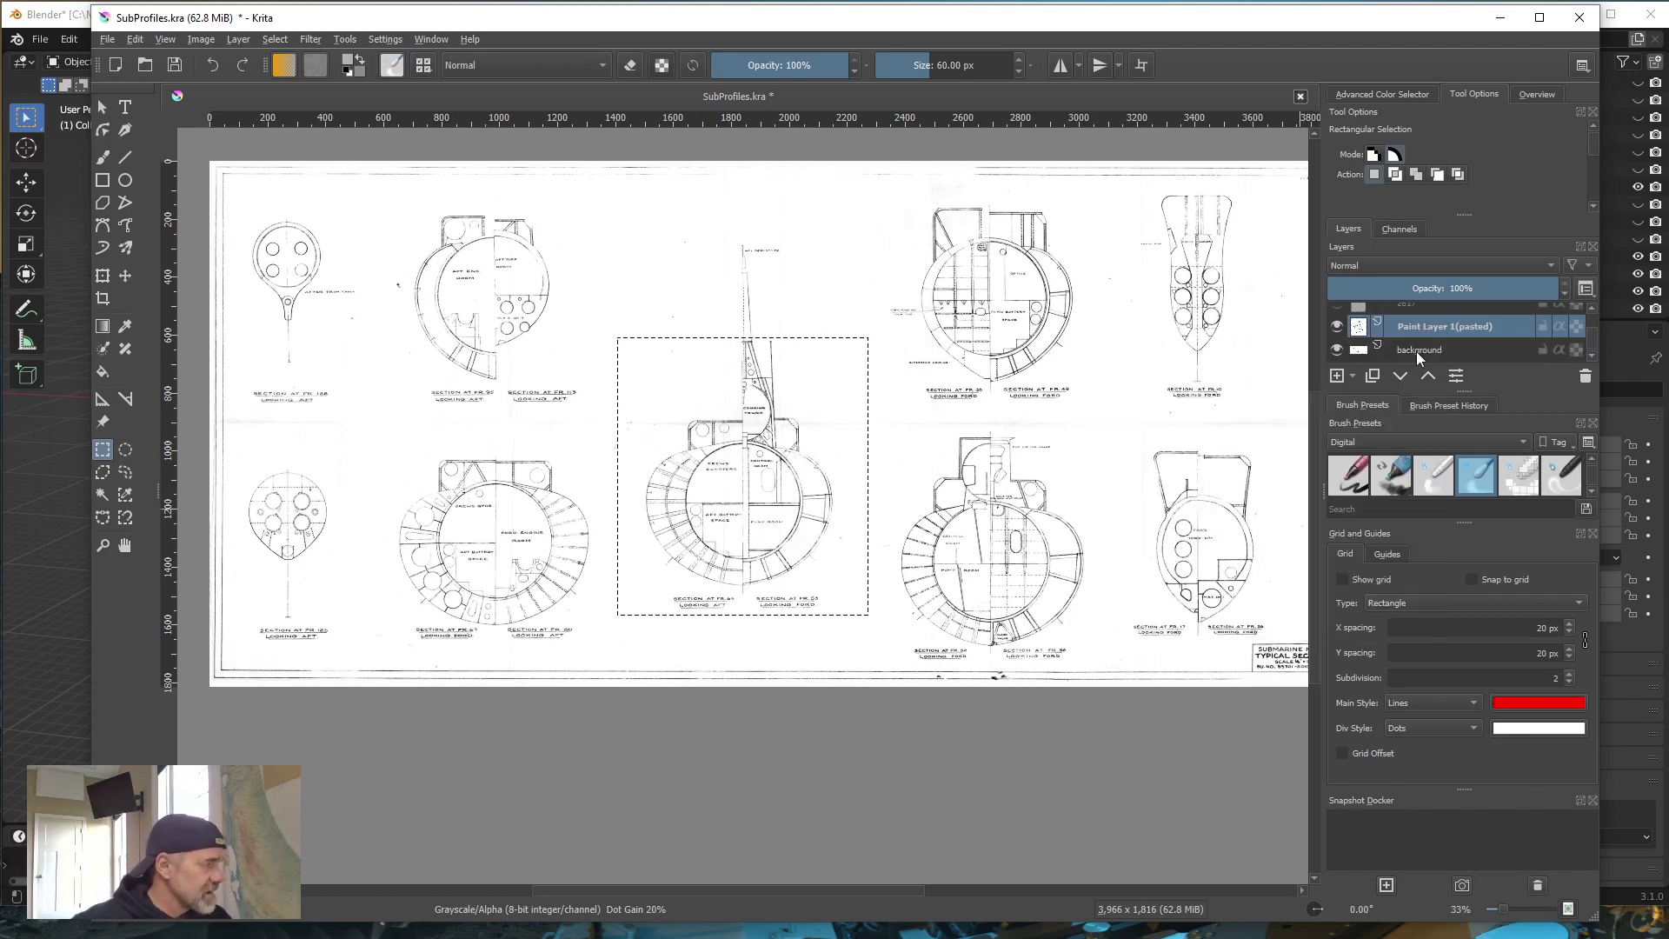
click(1337, 350)
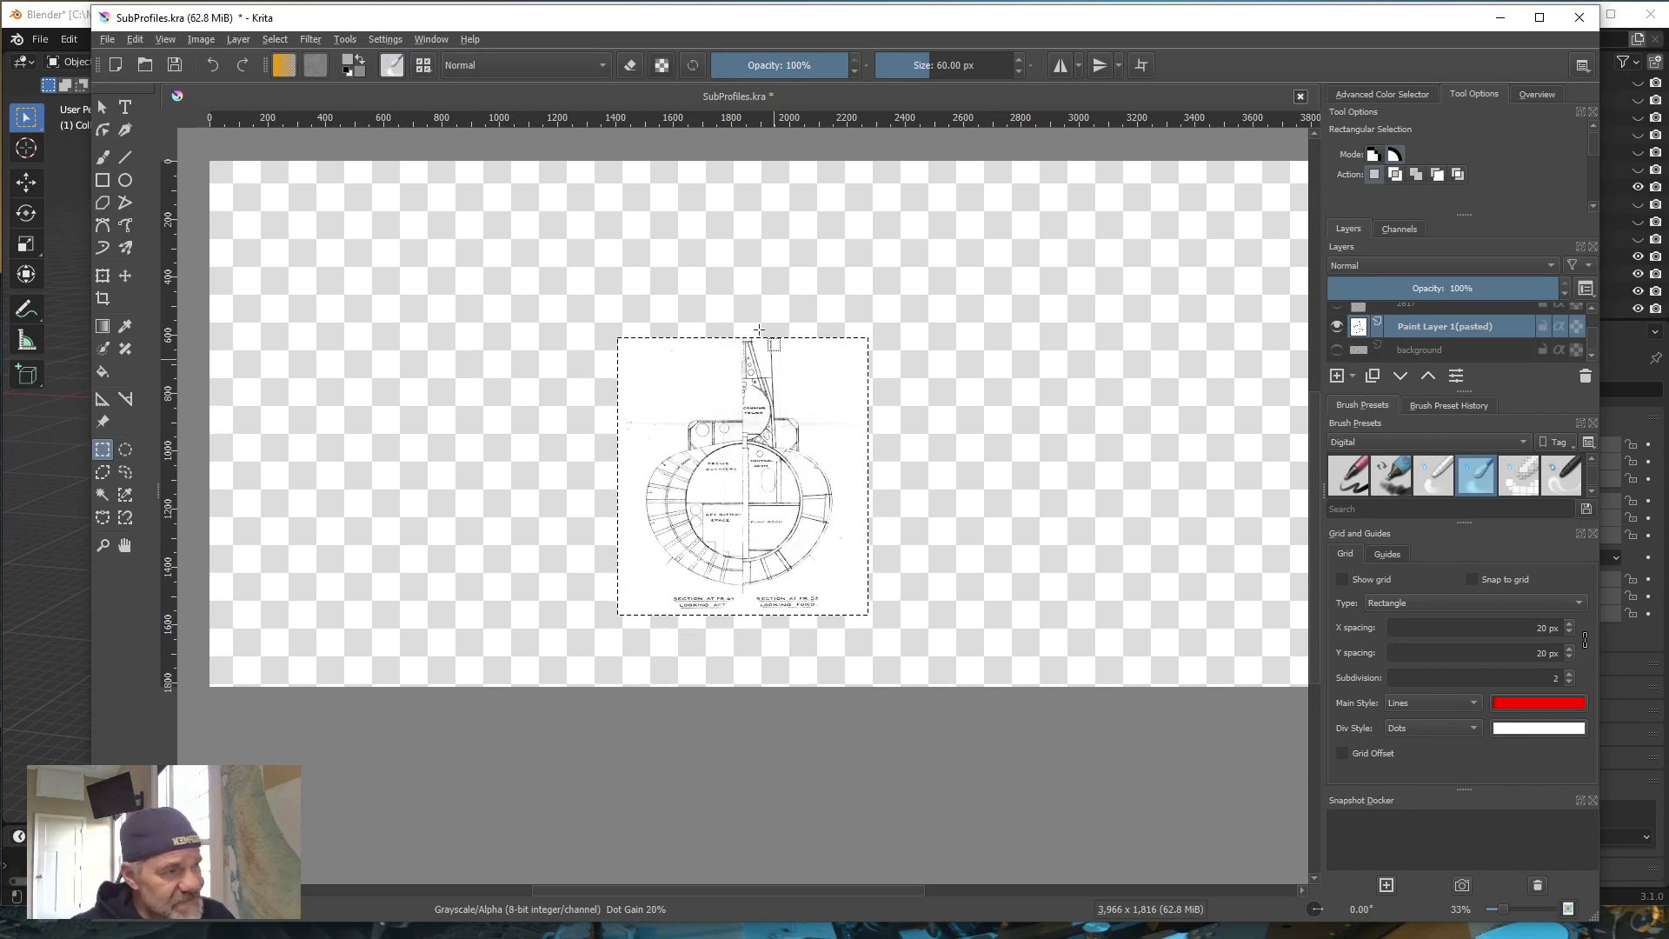
Minimize Krita, reframe the Blender view and select cross-section plane 67
click(1500, 19)
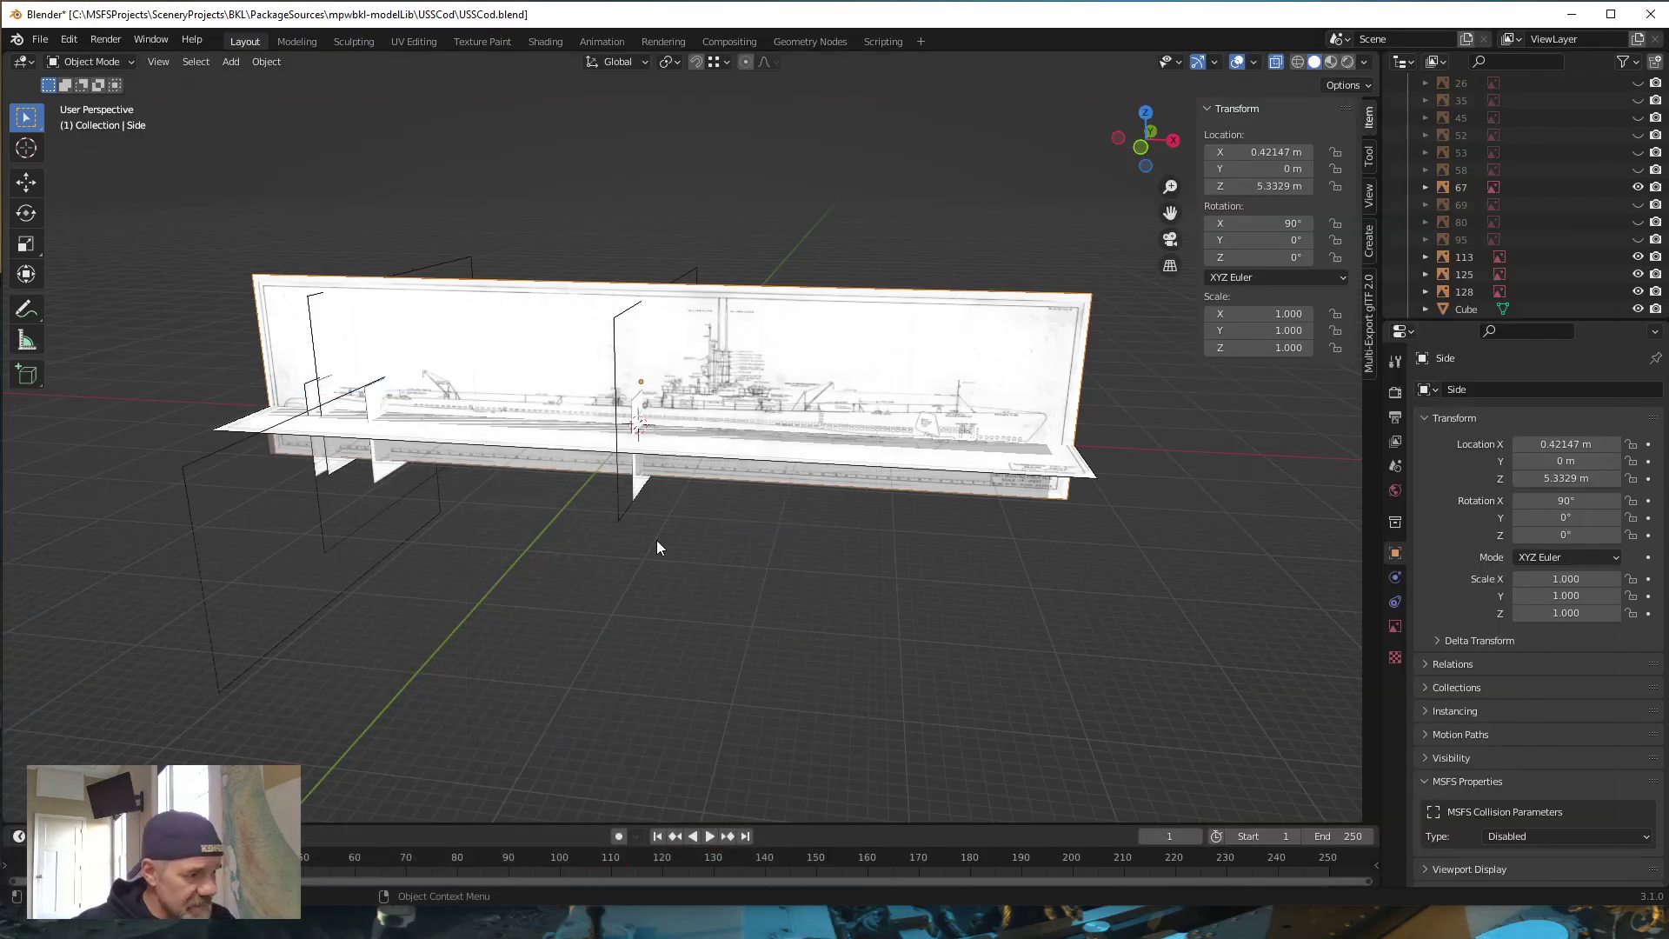
middle_drag(648, 571, 566, 563)
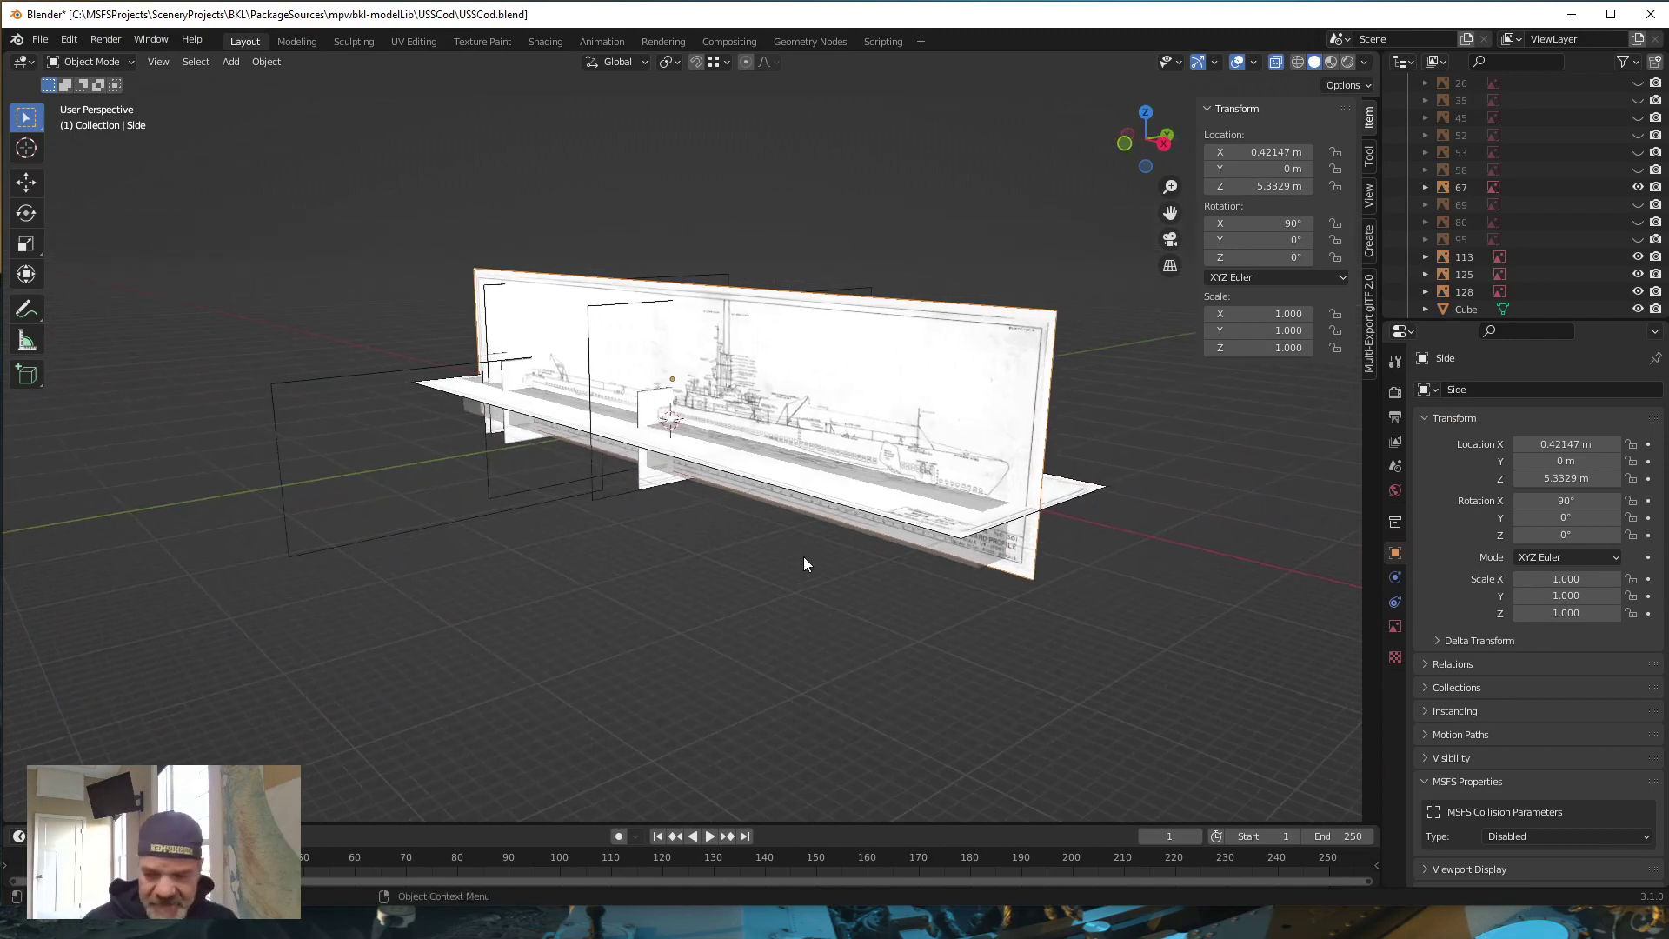
shift+middle_drag(763, 570, 660, 514)
scroll(656, 560, up, 3)
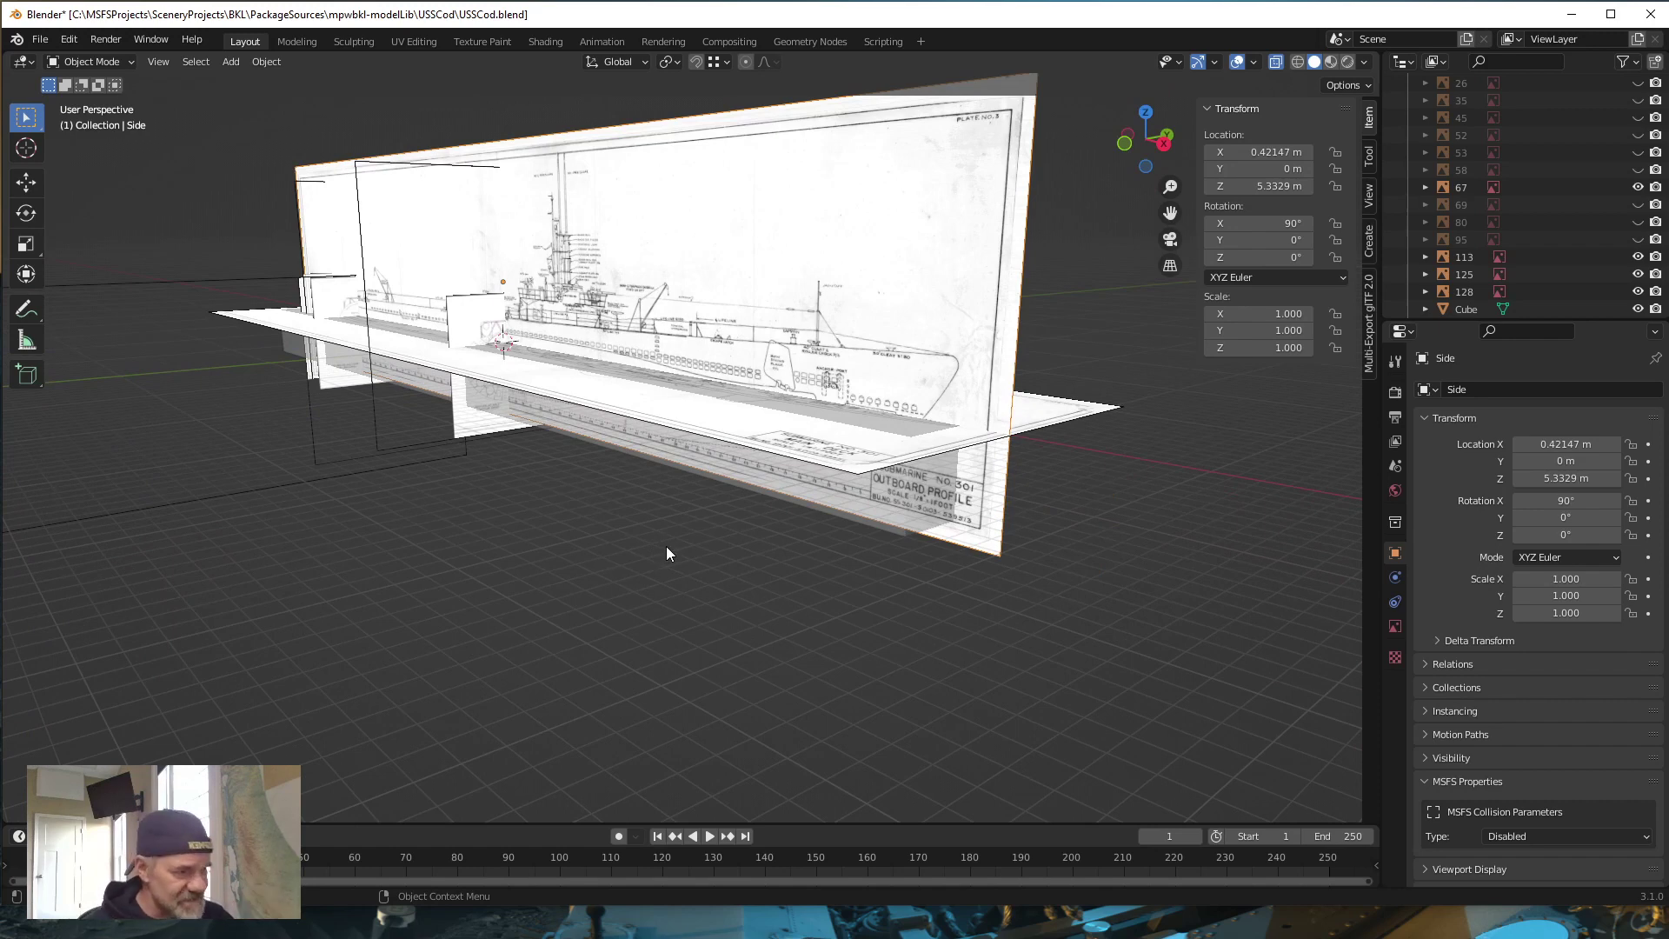
middle_drag(677, 549, 708, 525)
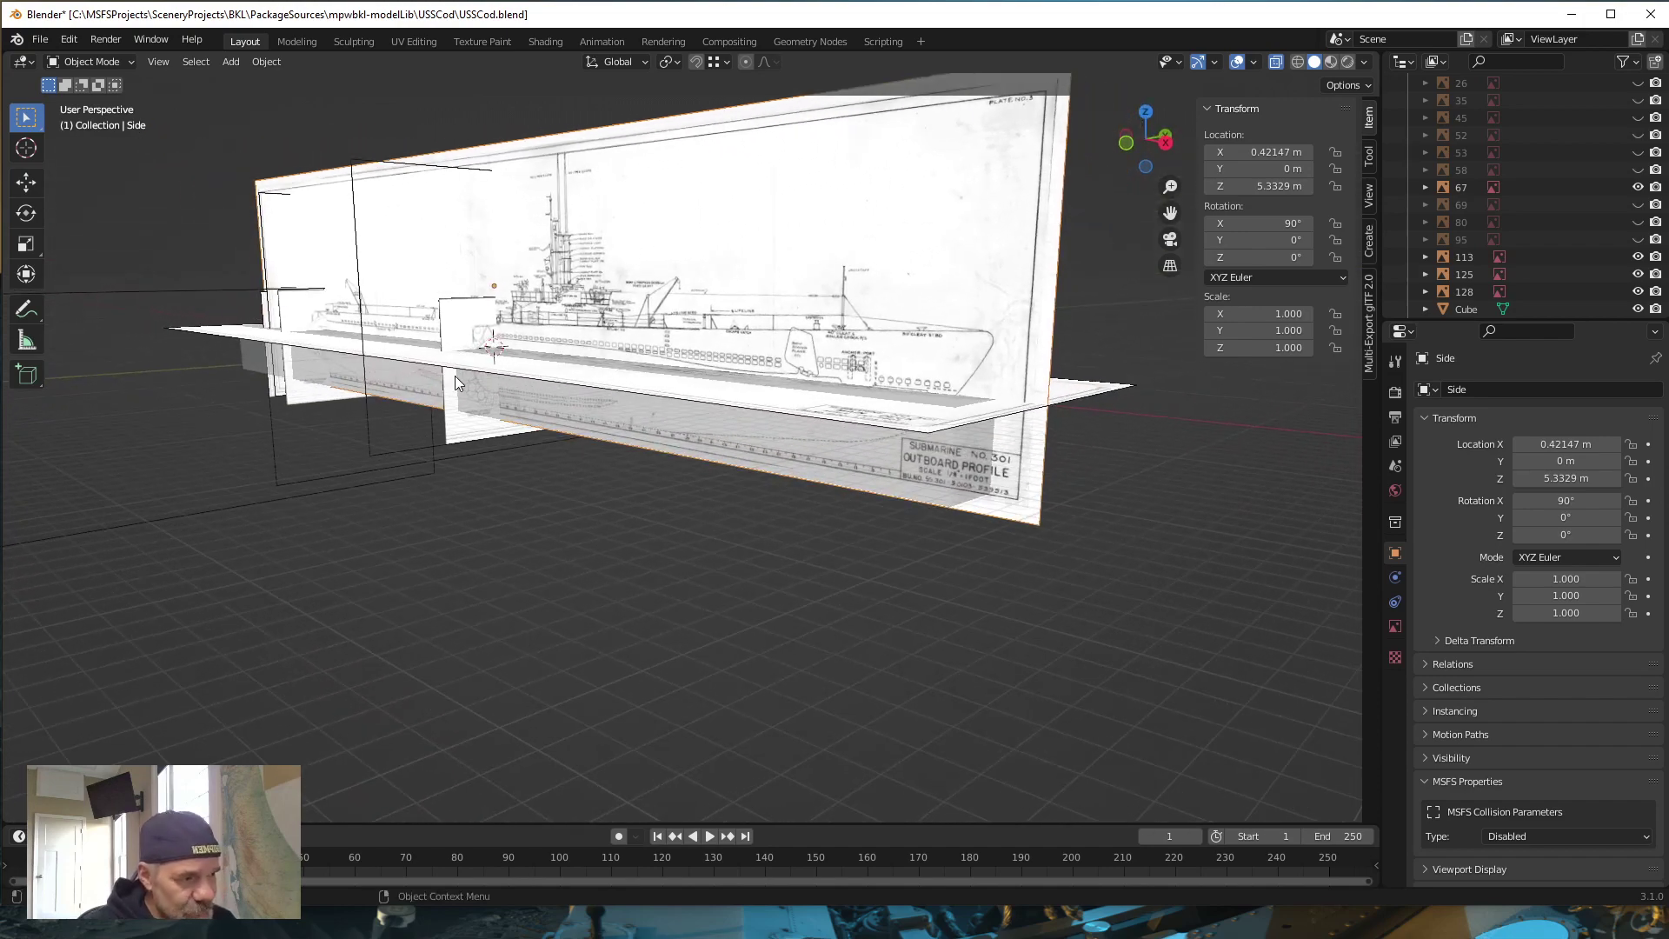
click(470, 339)
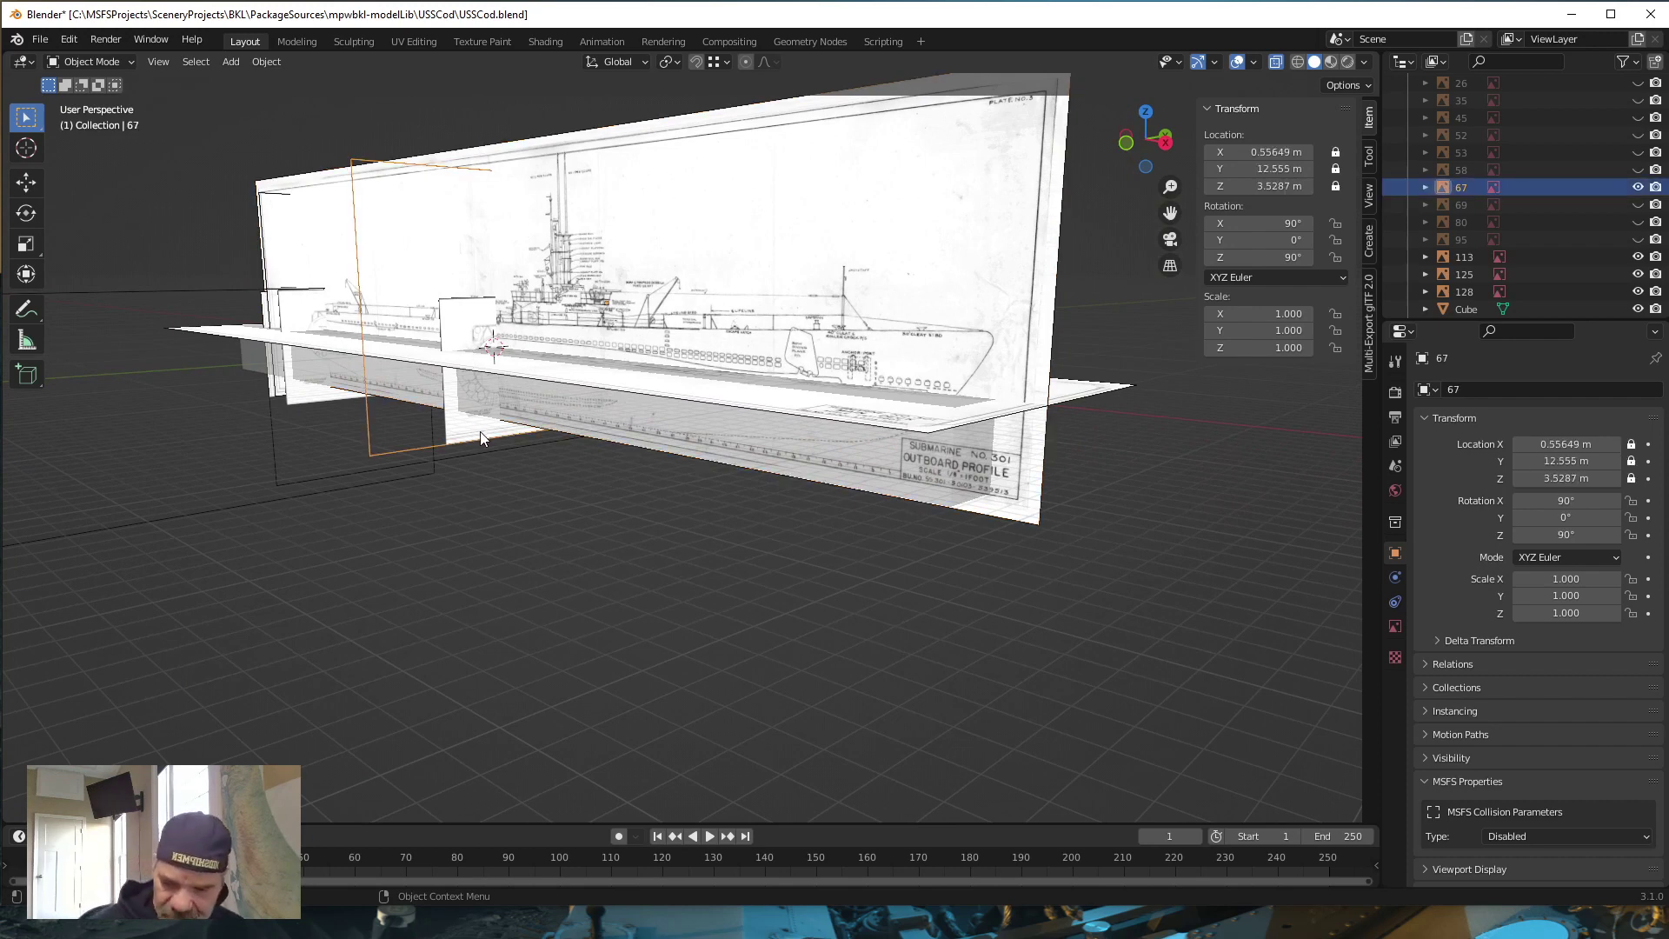
key(grave)
key(KP_6)
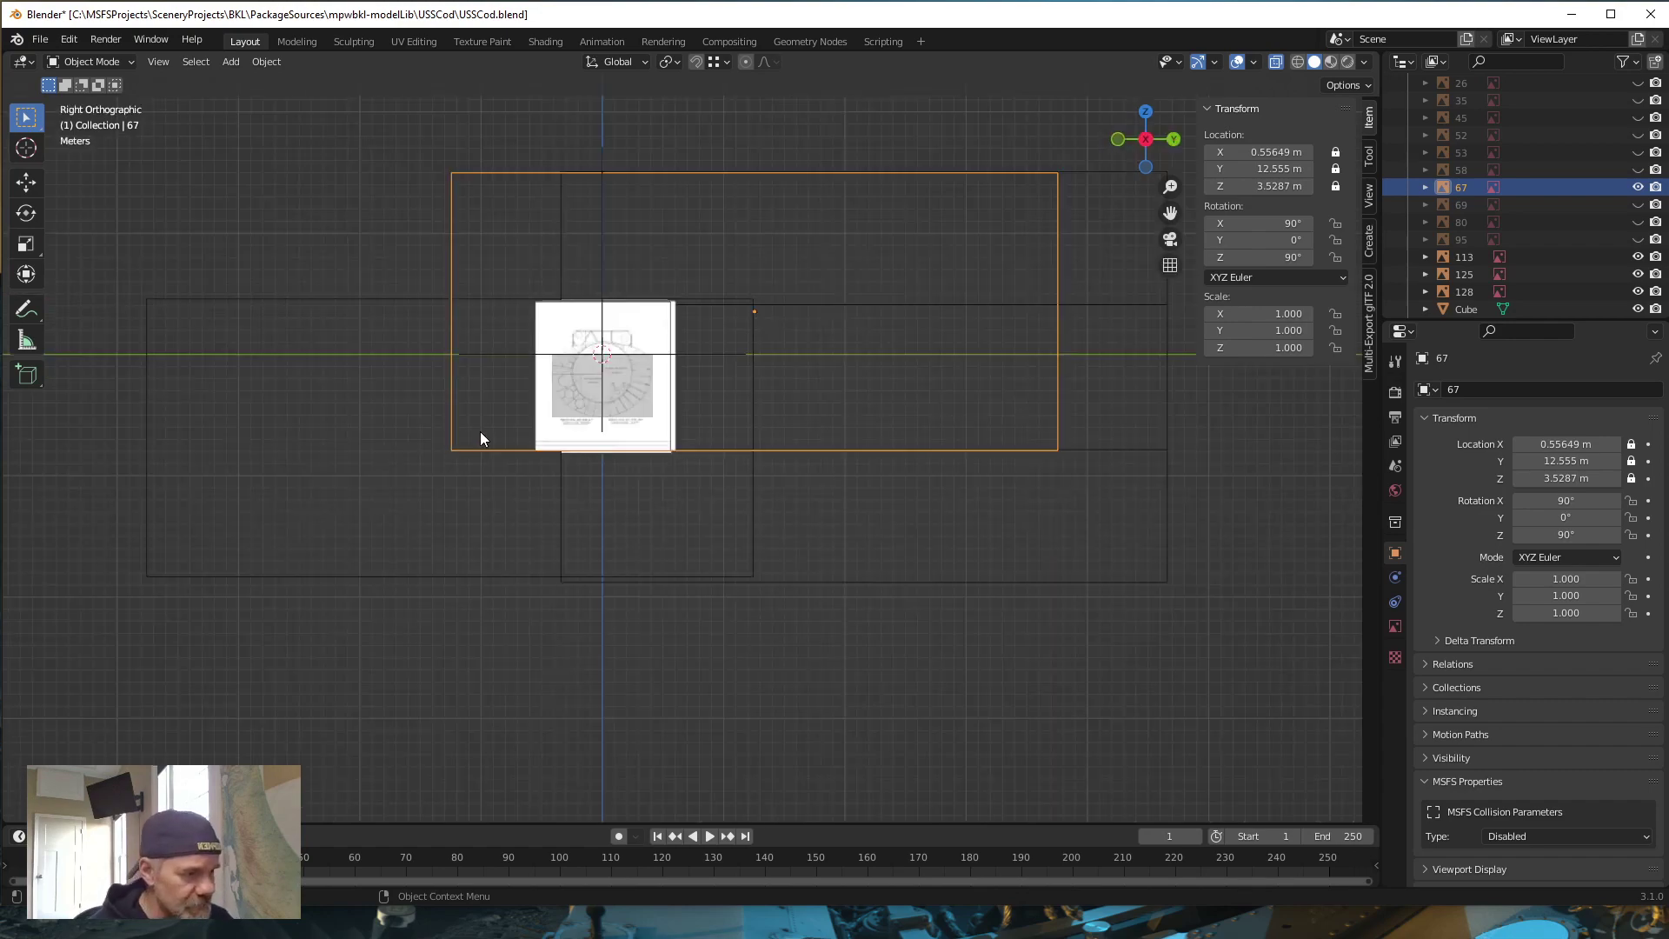
scroll(578, 386, up, 6)
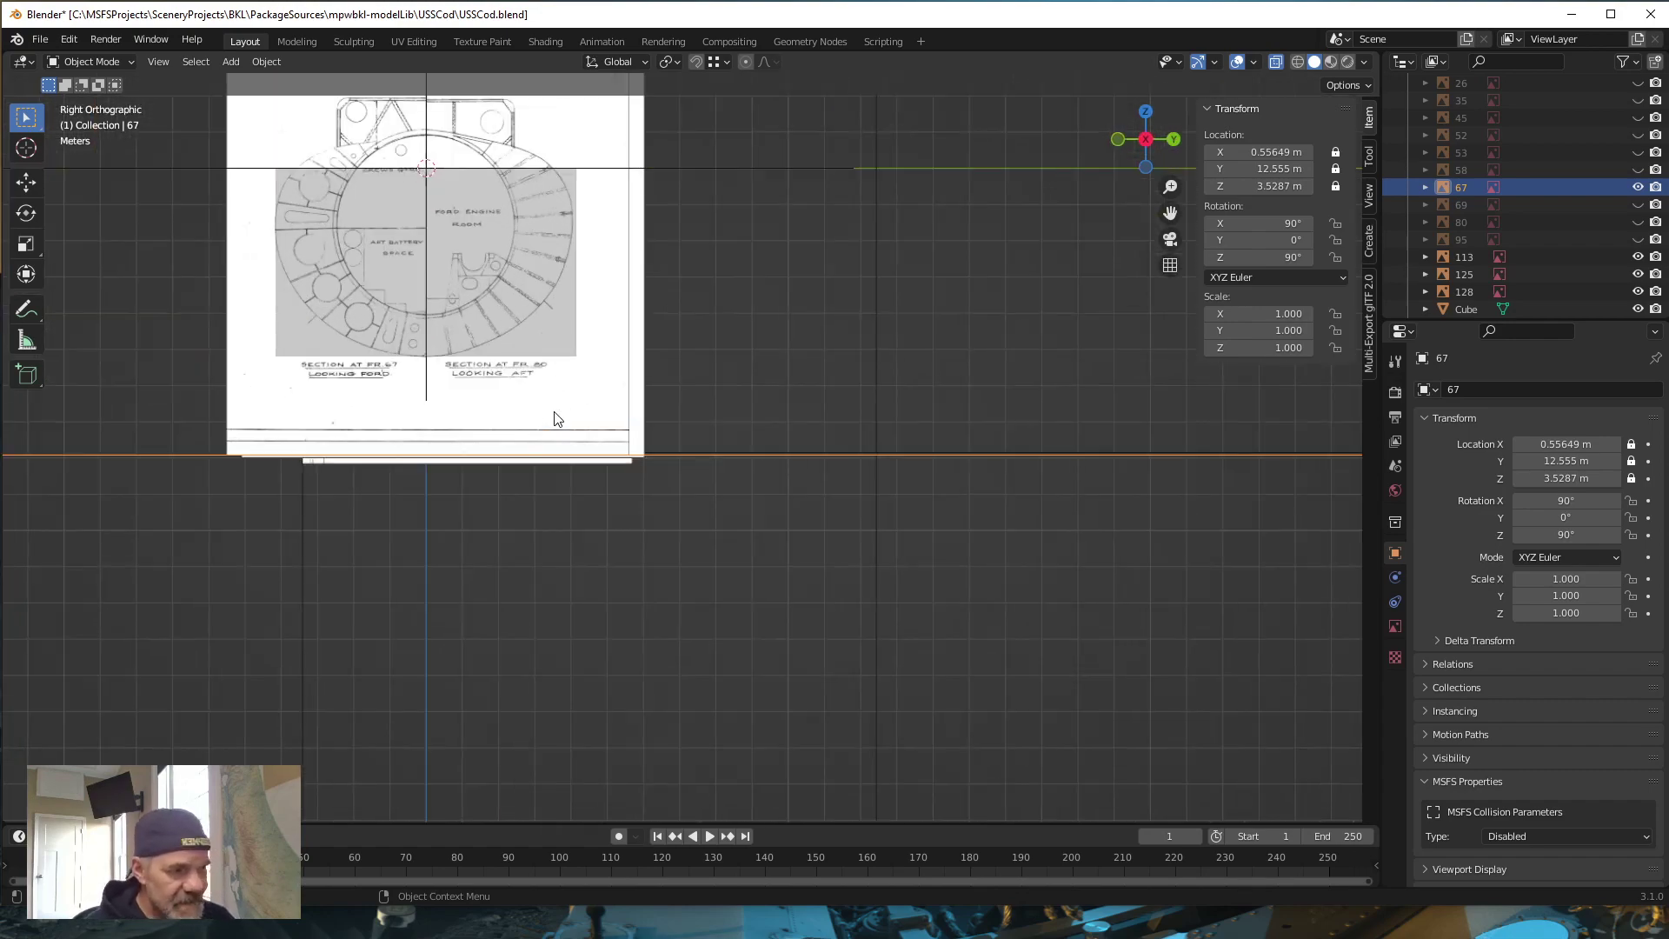
shift+middle_drag(532, 548, 789, 659)
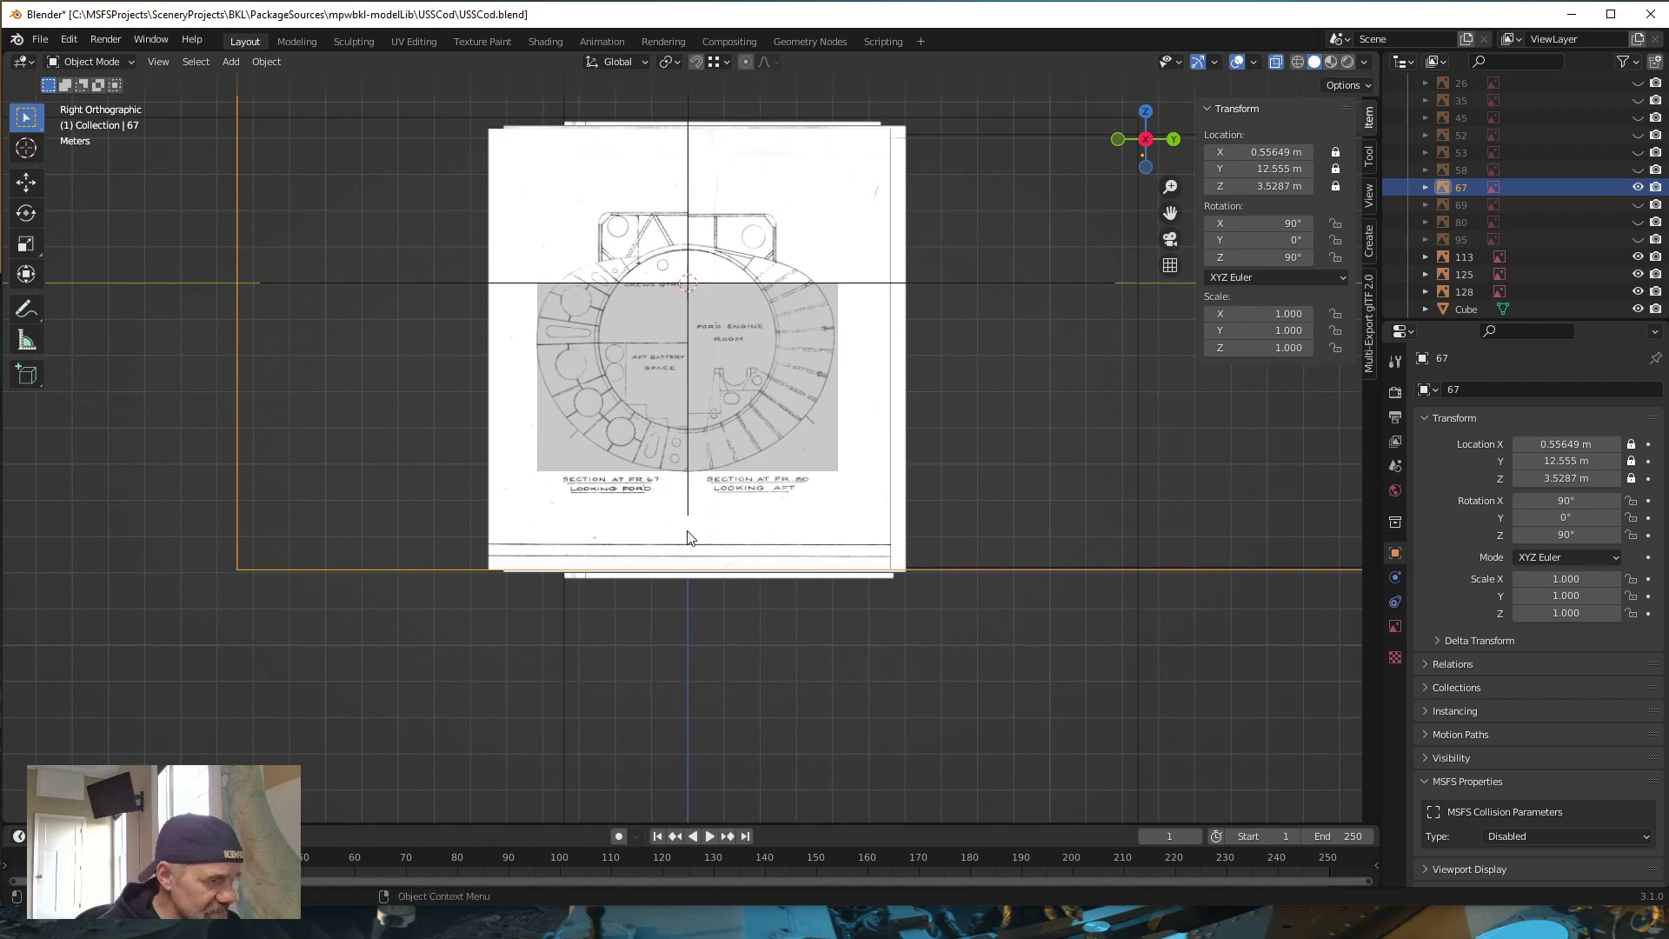
scroll(690, 534, up, 1)
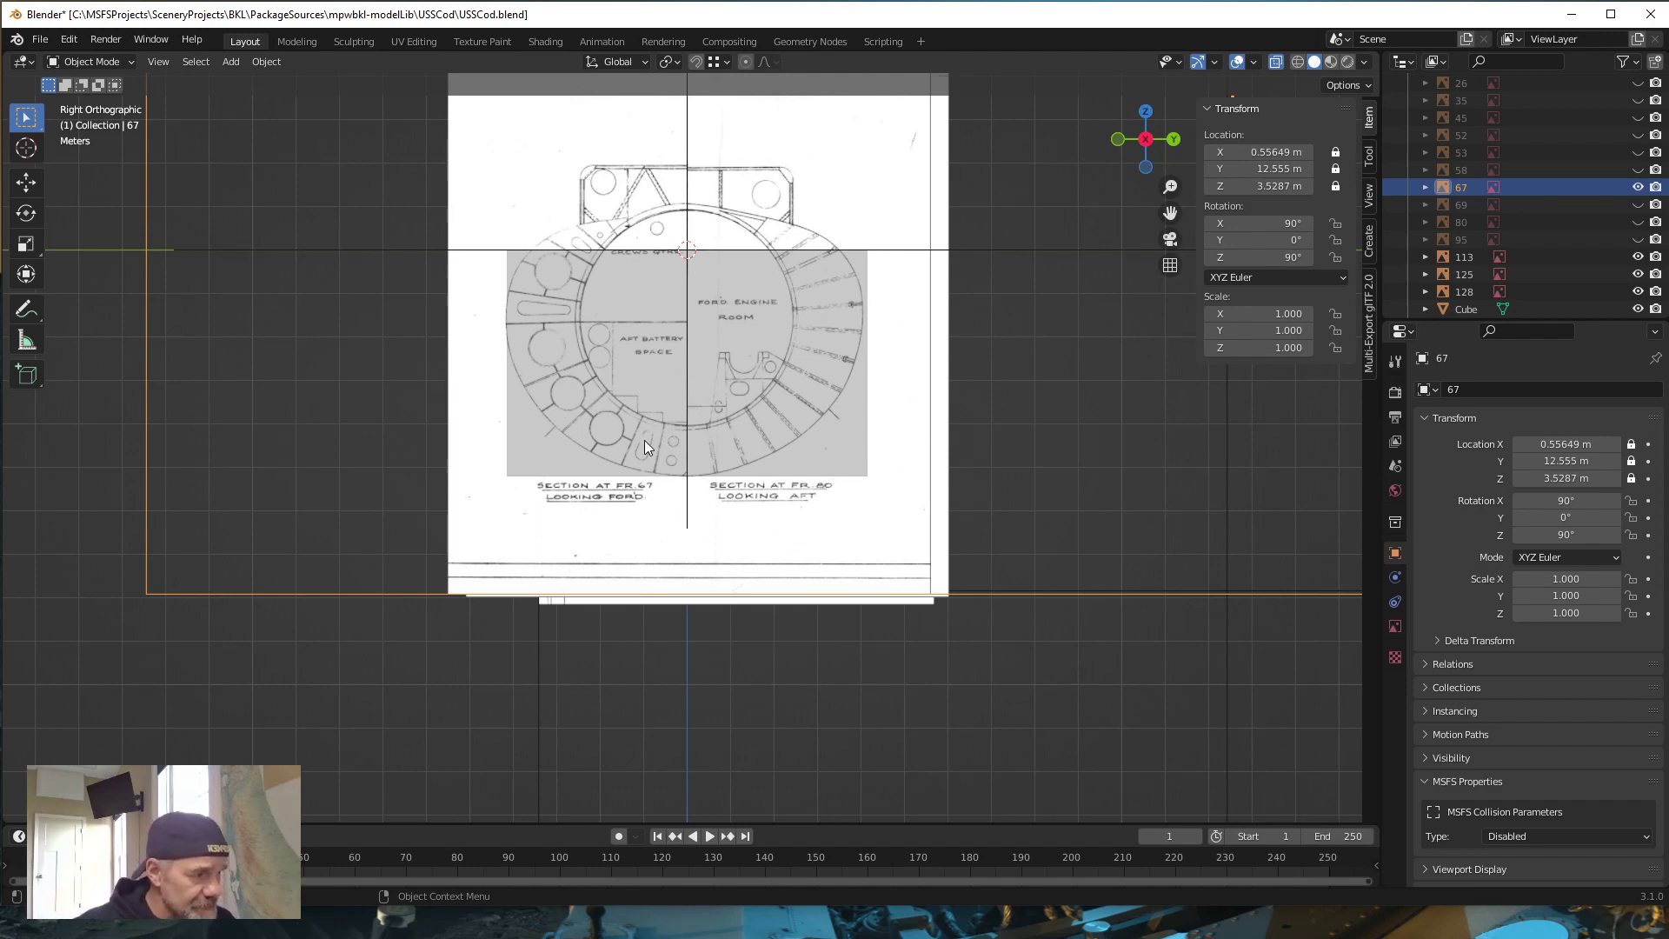
alt+drag(644, 439, 357, 511)
alt+drag(220, 652, 552, 582)
alt+drag(457, 396, 107, 520)
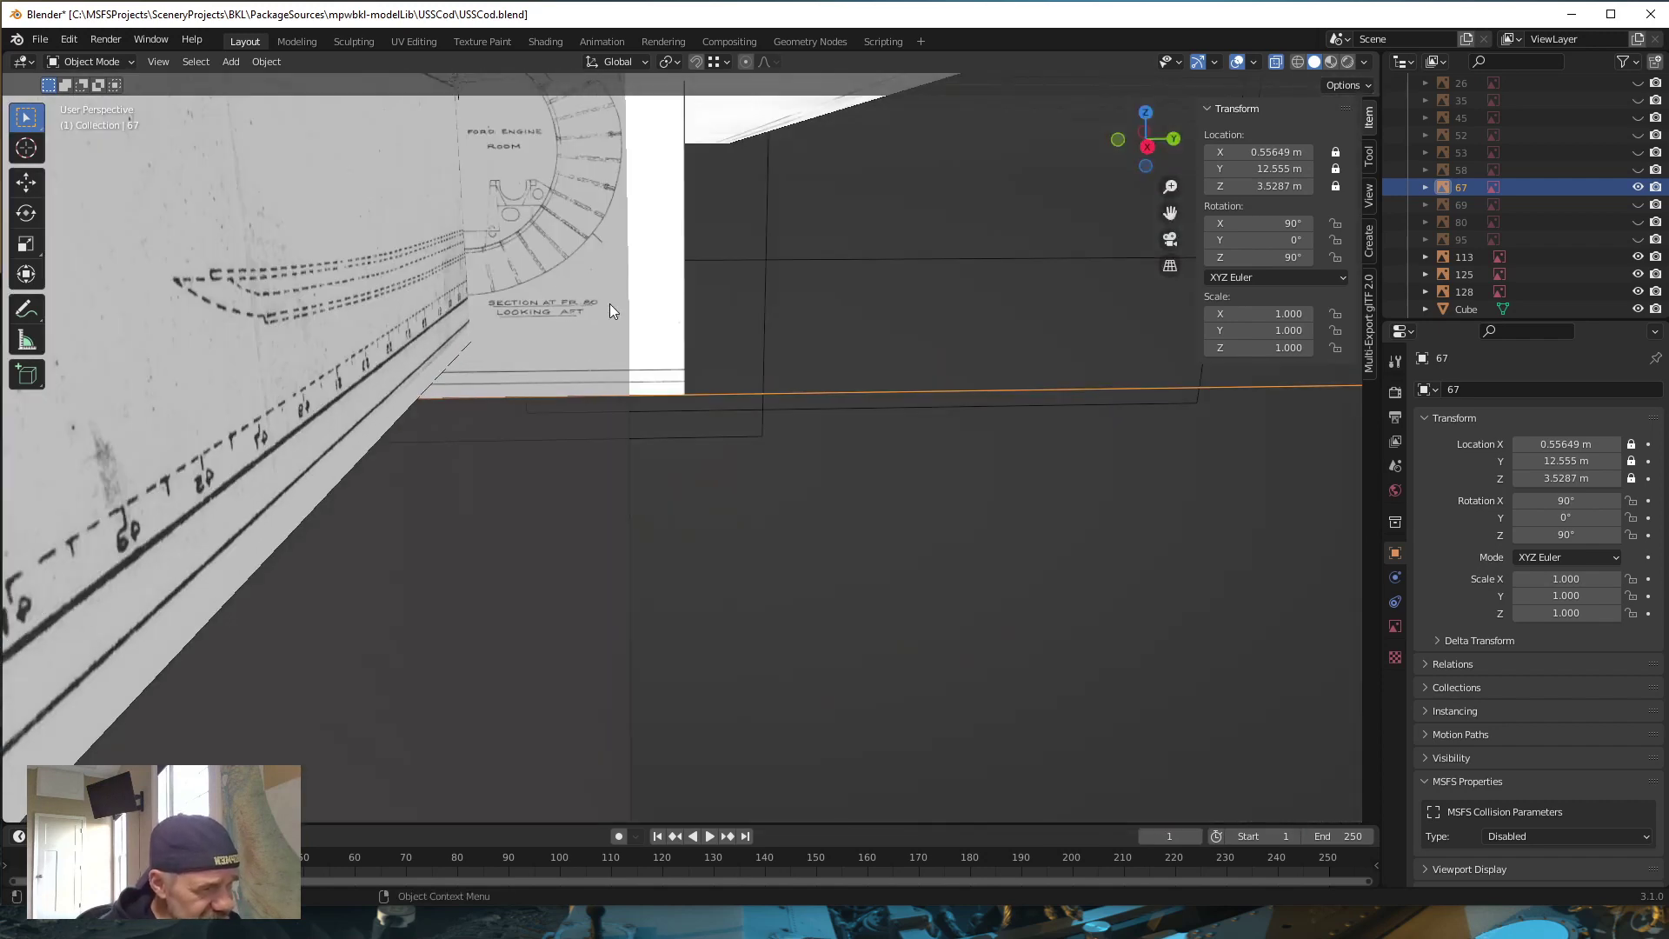
scroll(551, 365, up, 10)
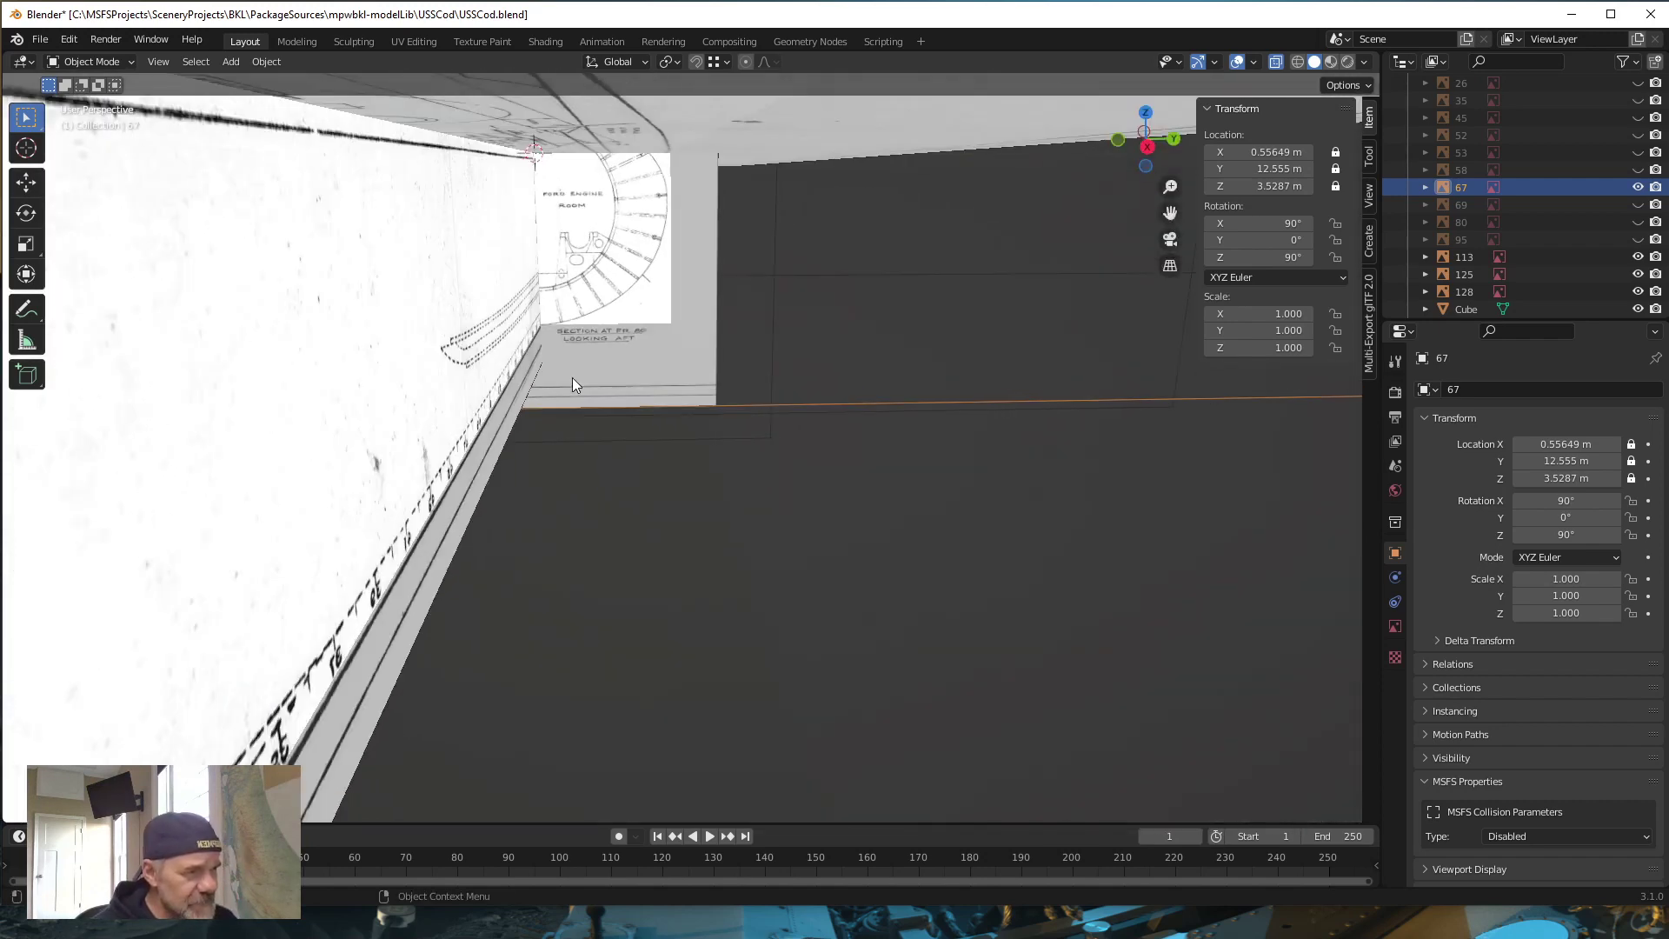
scroll(582, 417, up, 8)
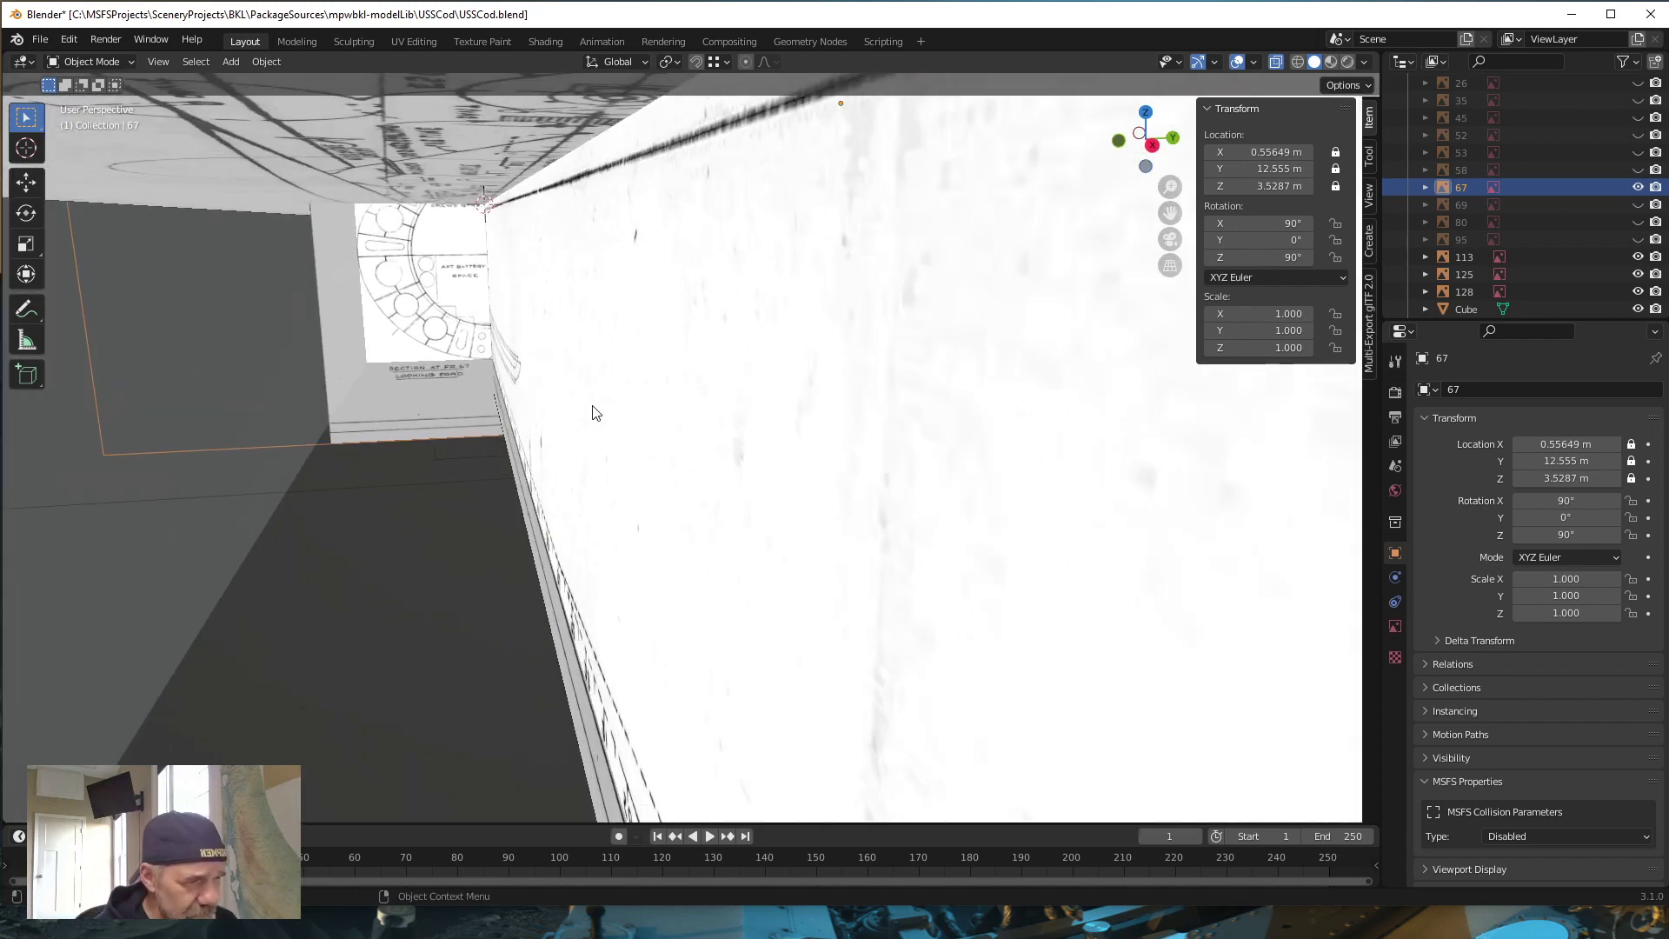
scroll(580, 468, up, 3)
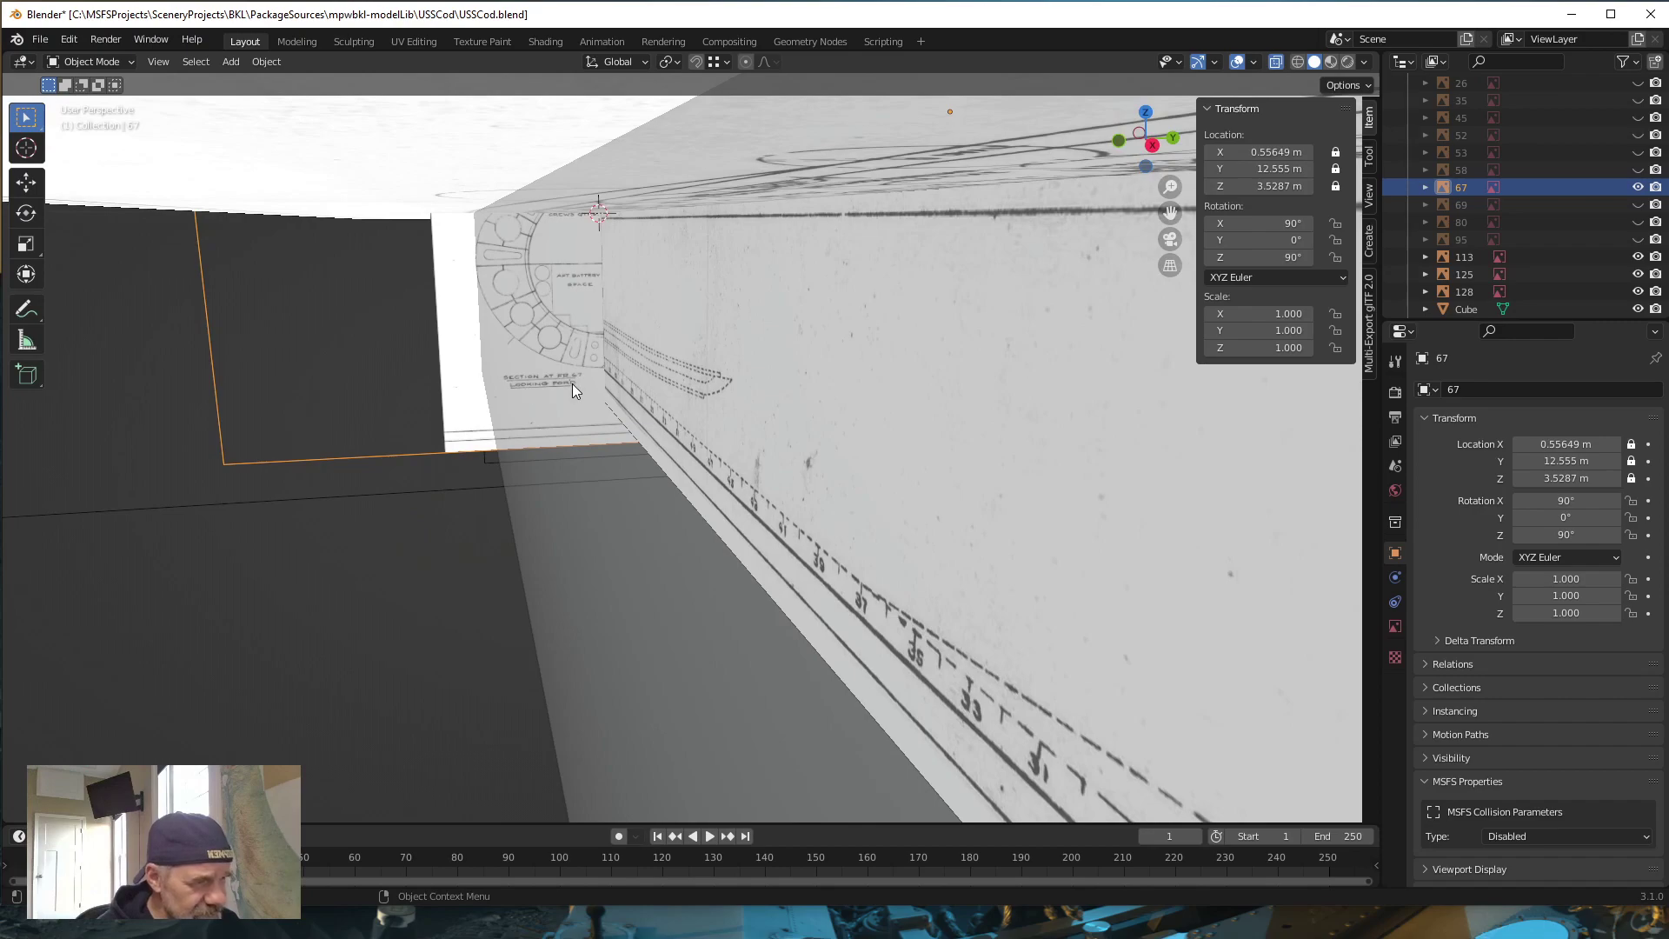
middle_drag(572, 383, 704, 453)
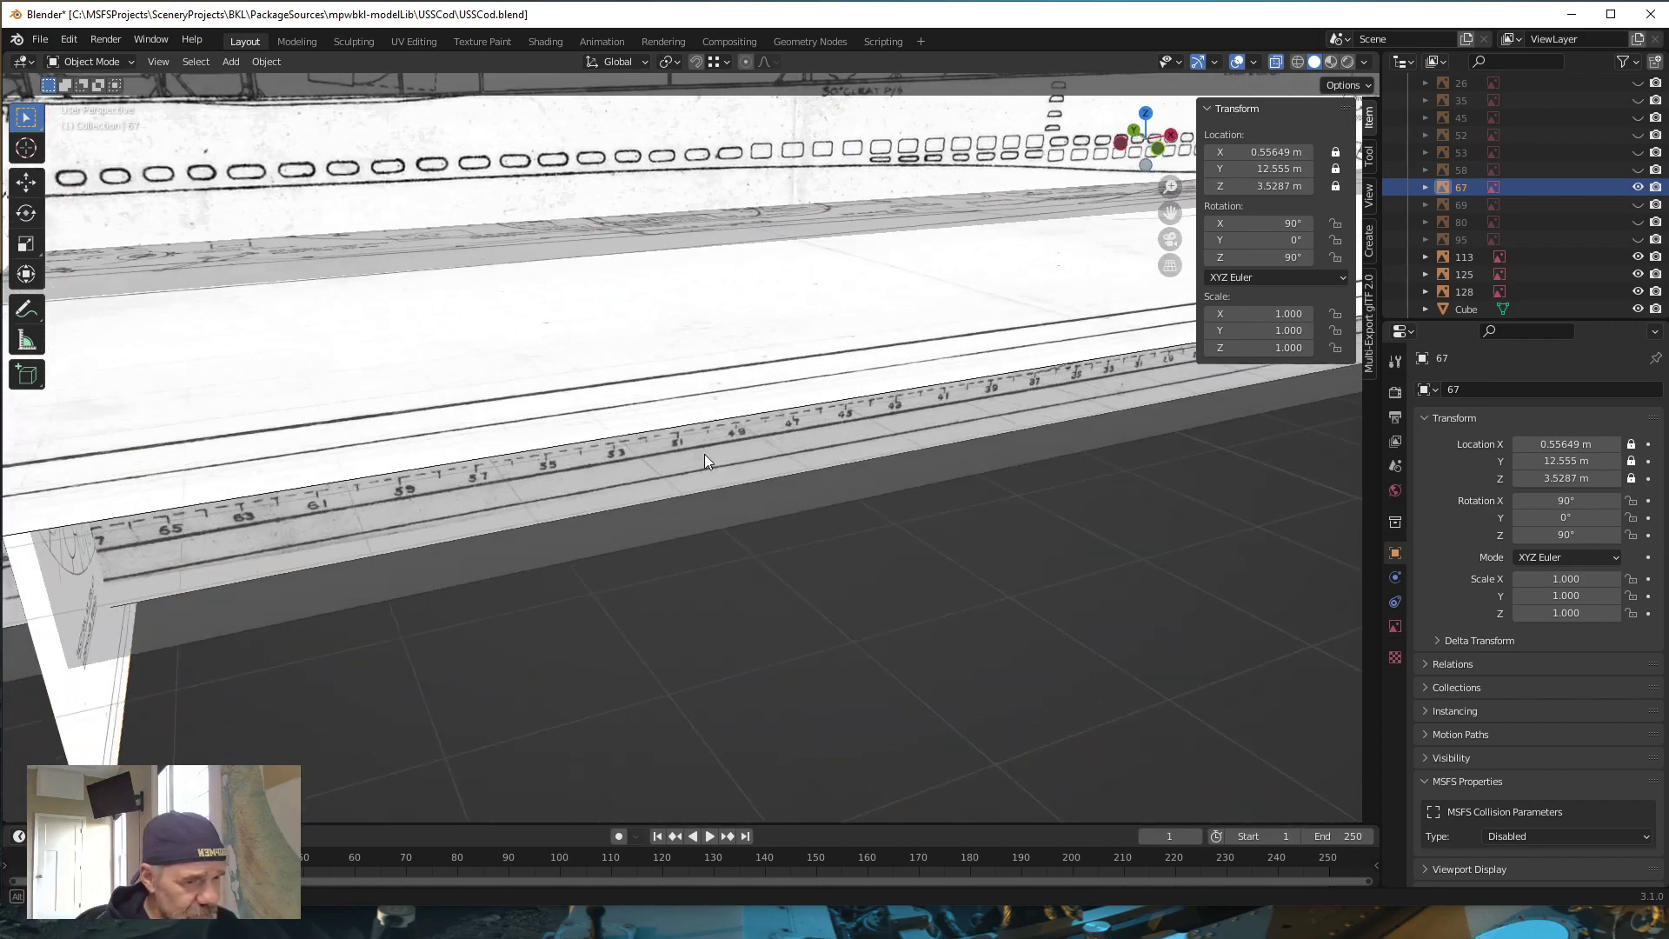
mouse_move(379, 632)
middle_down()
mouse_move(576, 579)
mouse_move(472, 566)
mouse_move(581, 544)
mouse_move(583, 560)
middle_up()
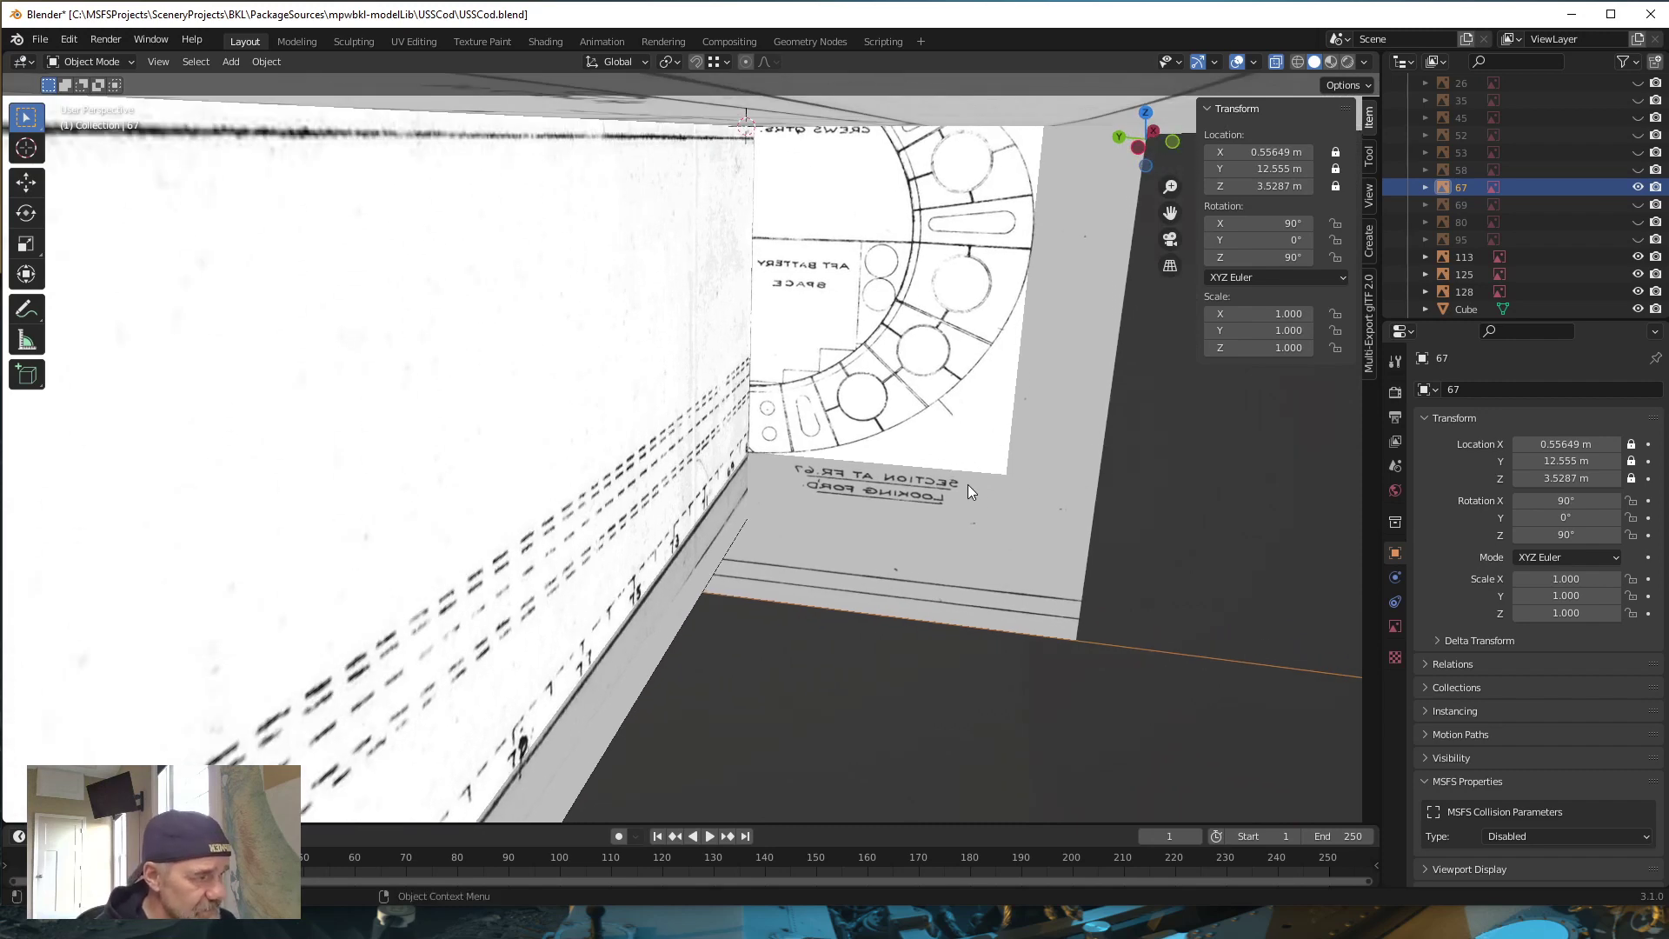
scroll(968, 483, down, 5)
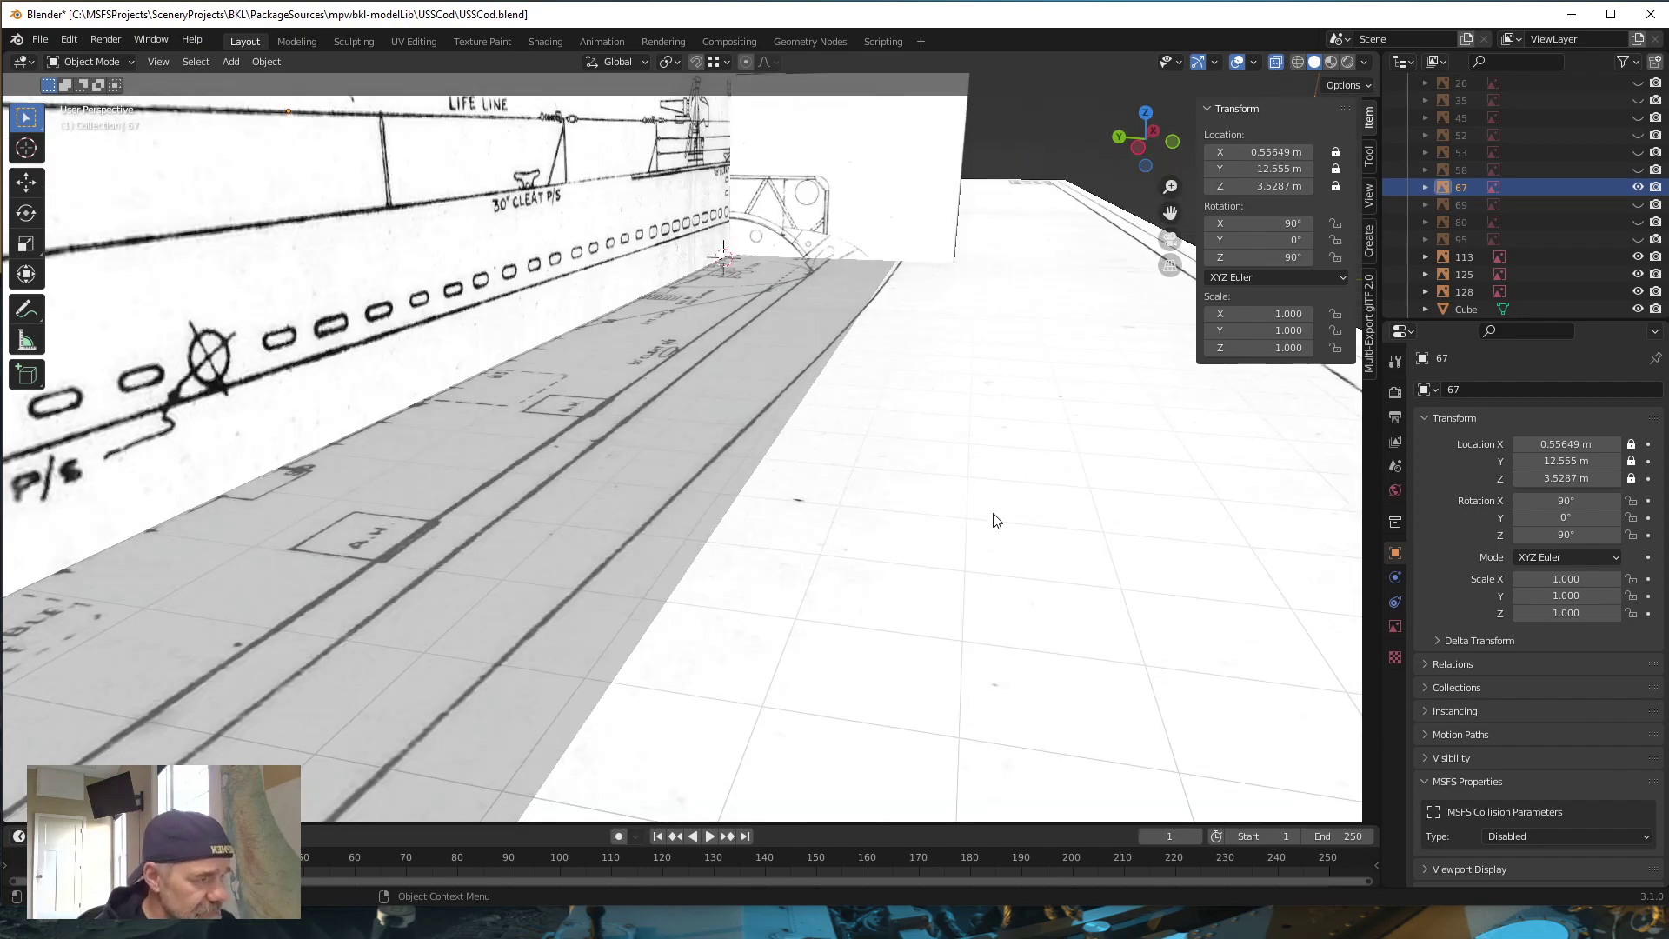
middle_drag(996, 519, 603, 562)
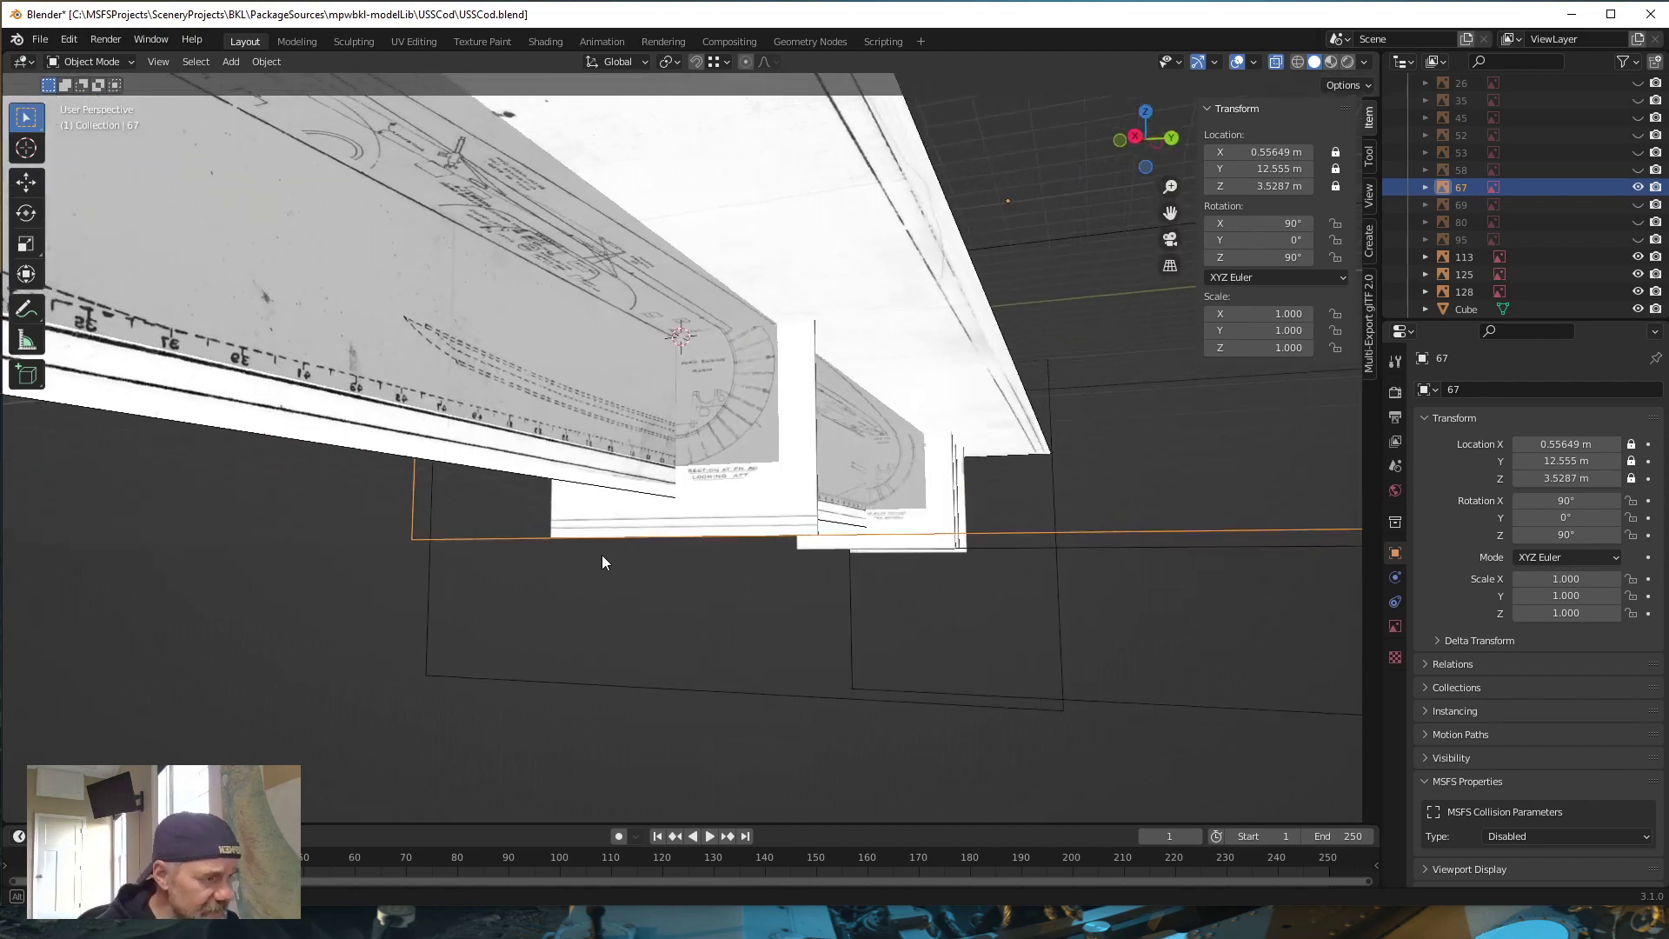
scroll(609, 570, up, 6)
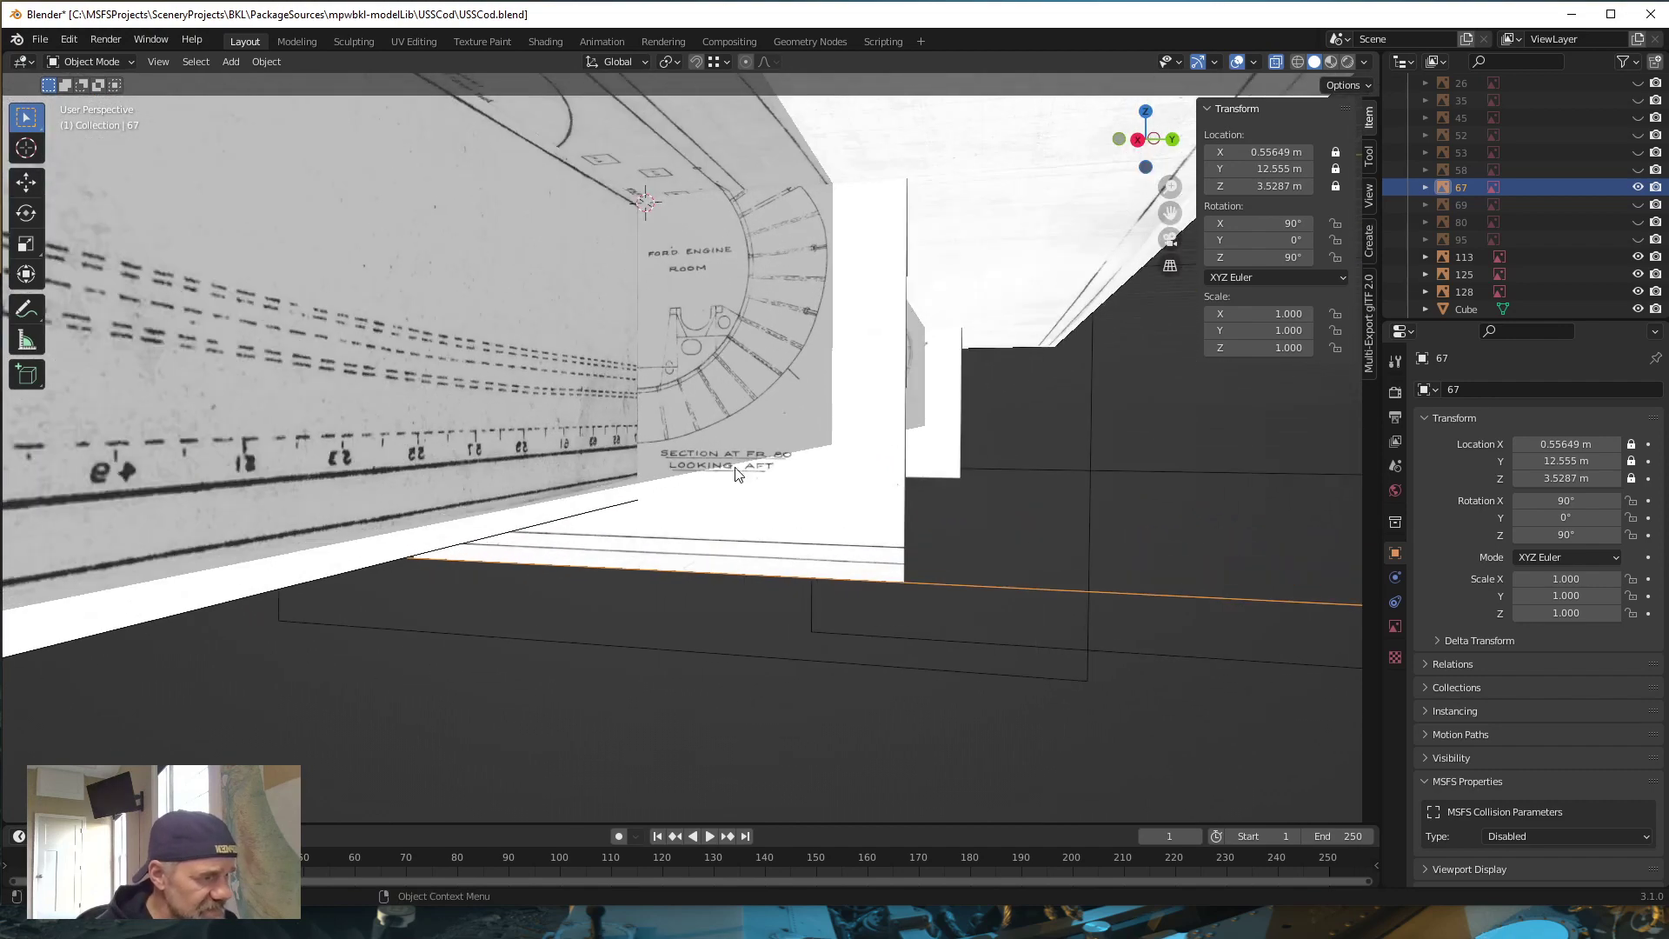
mouse_move(789, 437)
middle_down()
mouse_move(789, 464)
mouse_move(728, 396)
middle_up()
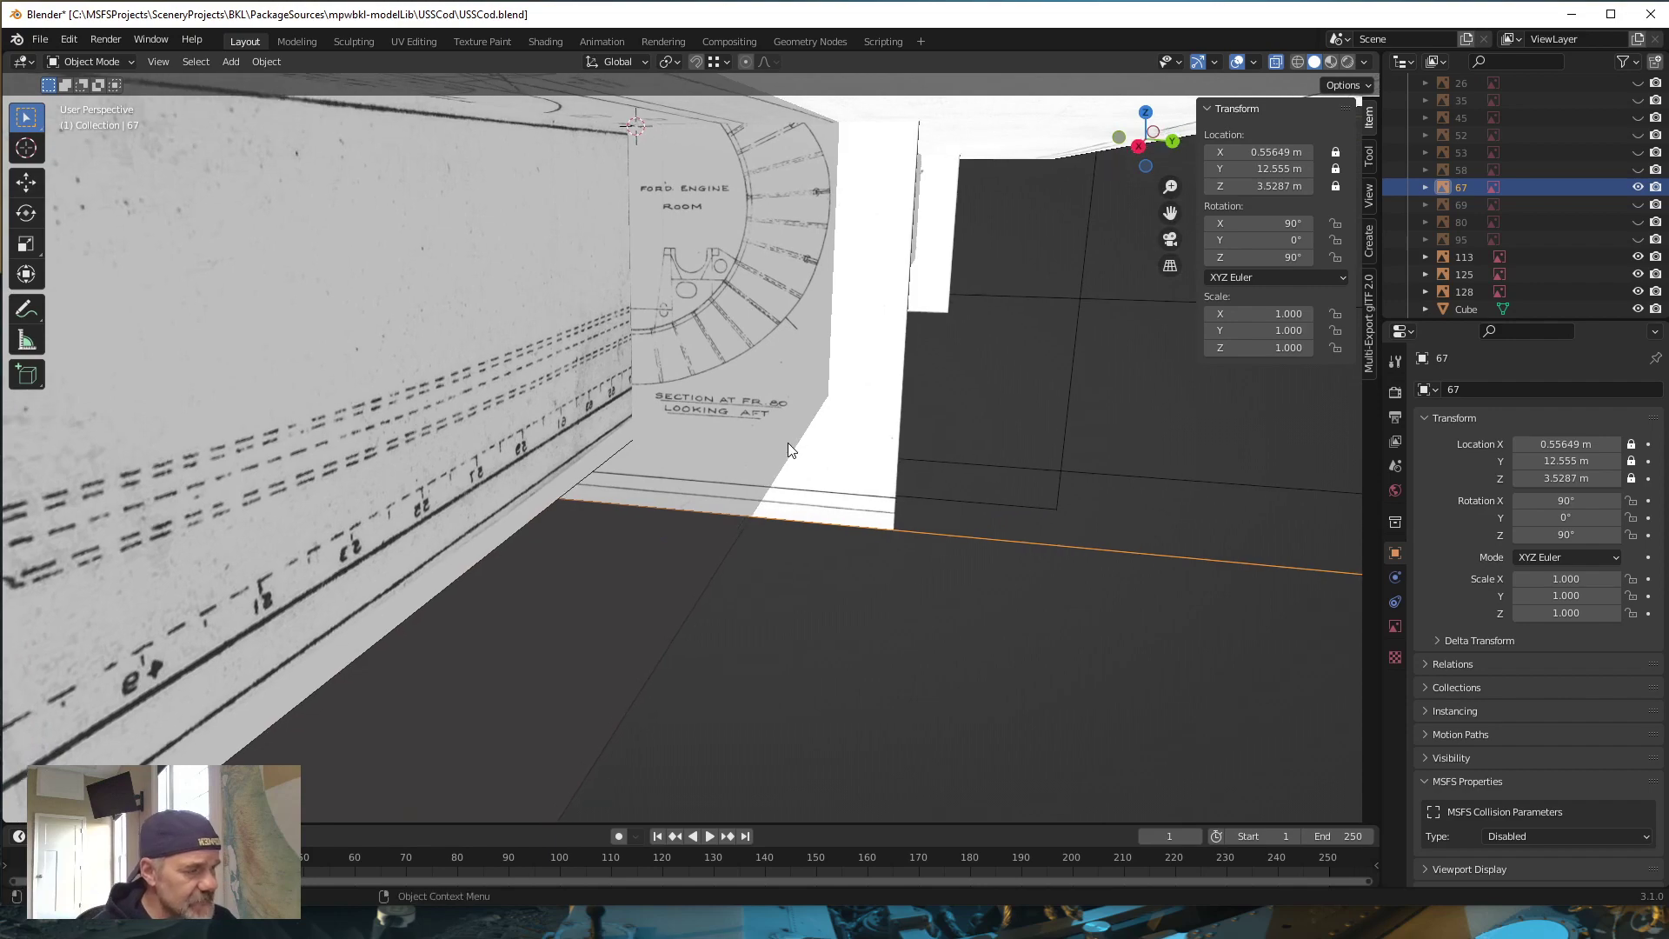
scroll(788, 444, down, 5)
scroll(786, 454, down, 5)
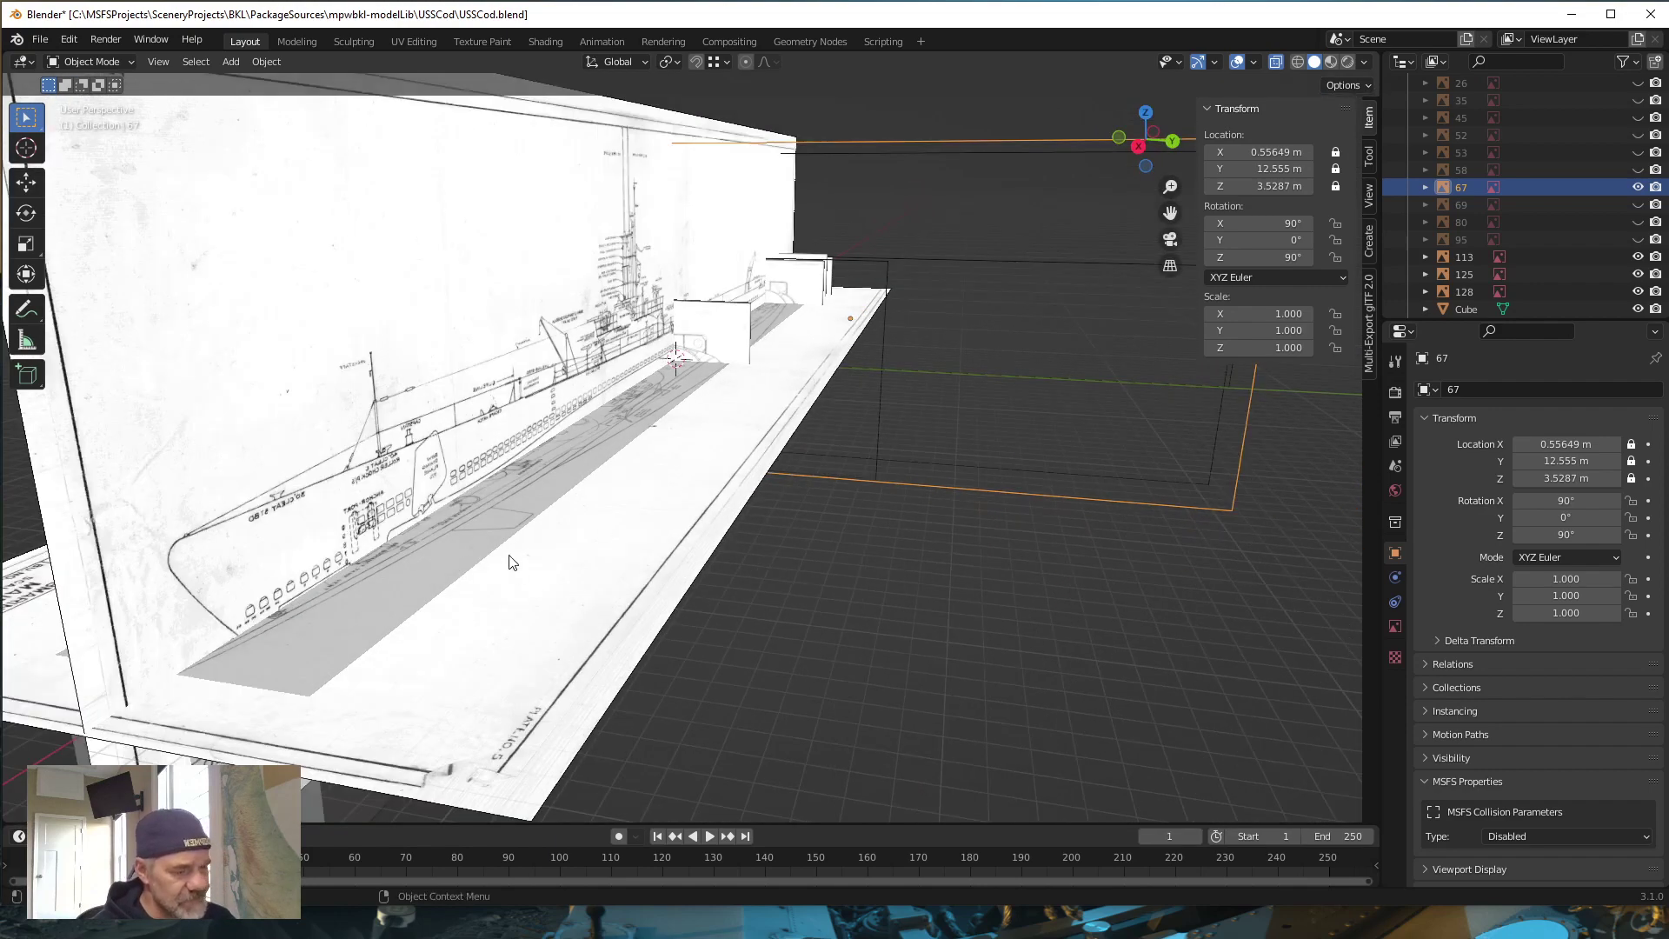
scroll(754, 555, up, 4)
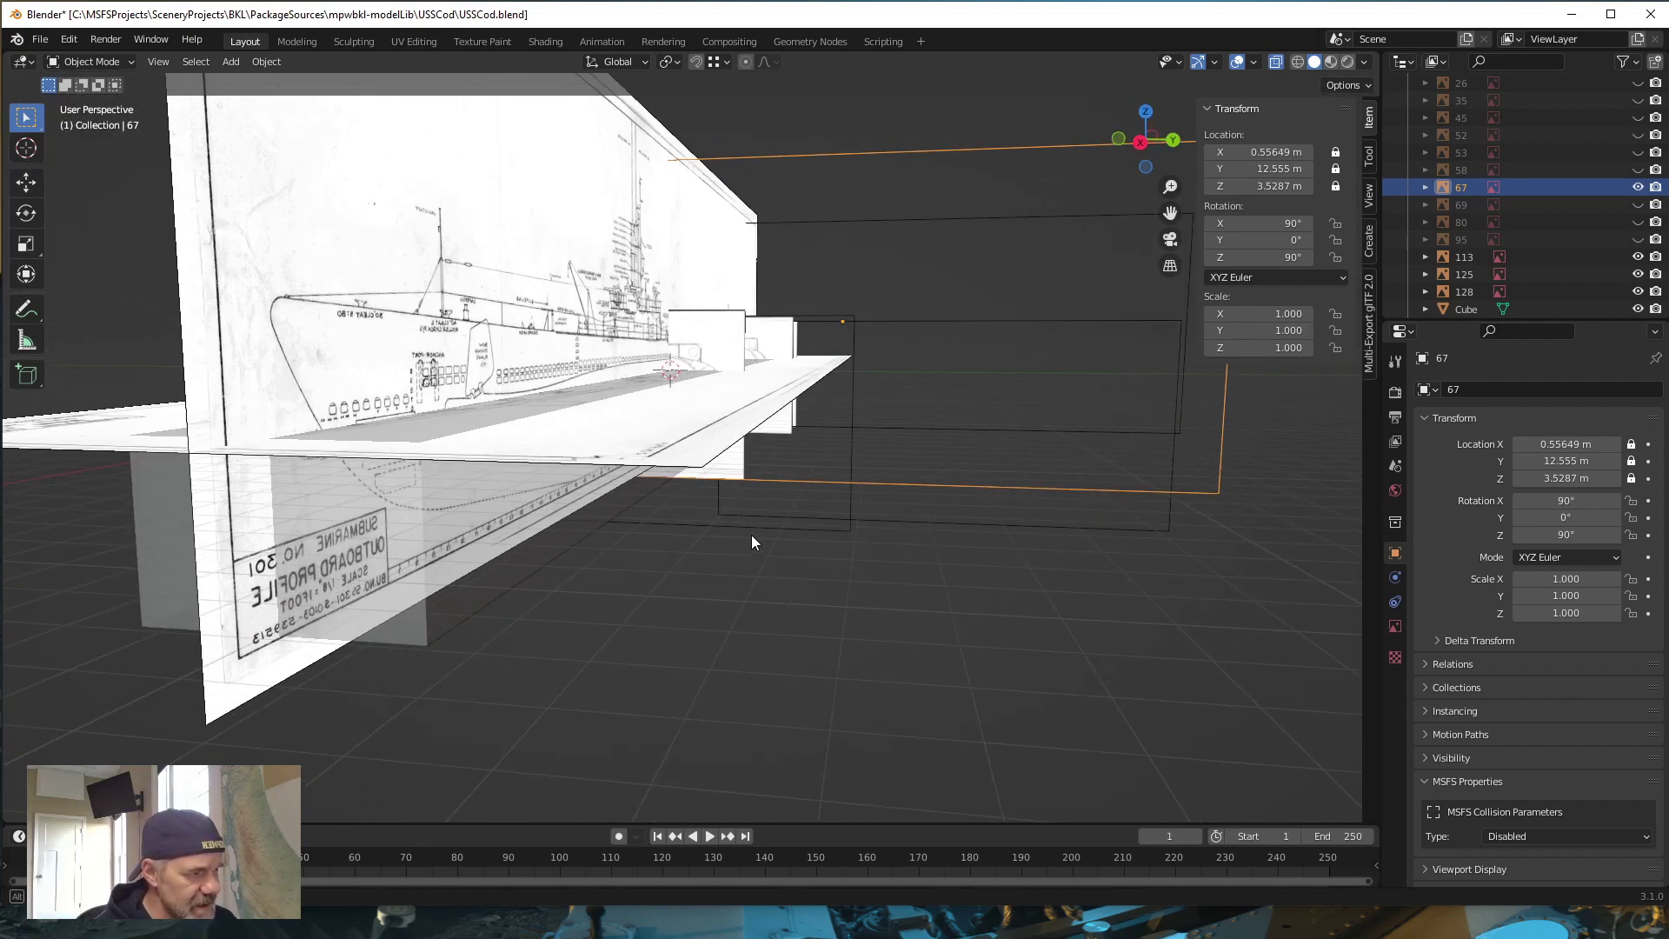
scroll(744, 523, up, 4)
scroll(733, 508, up, 2)
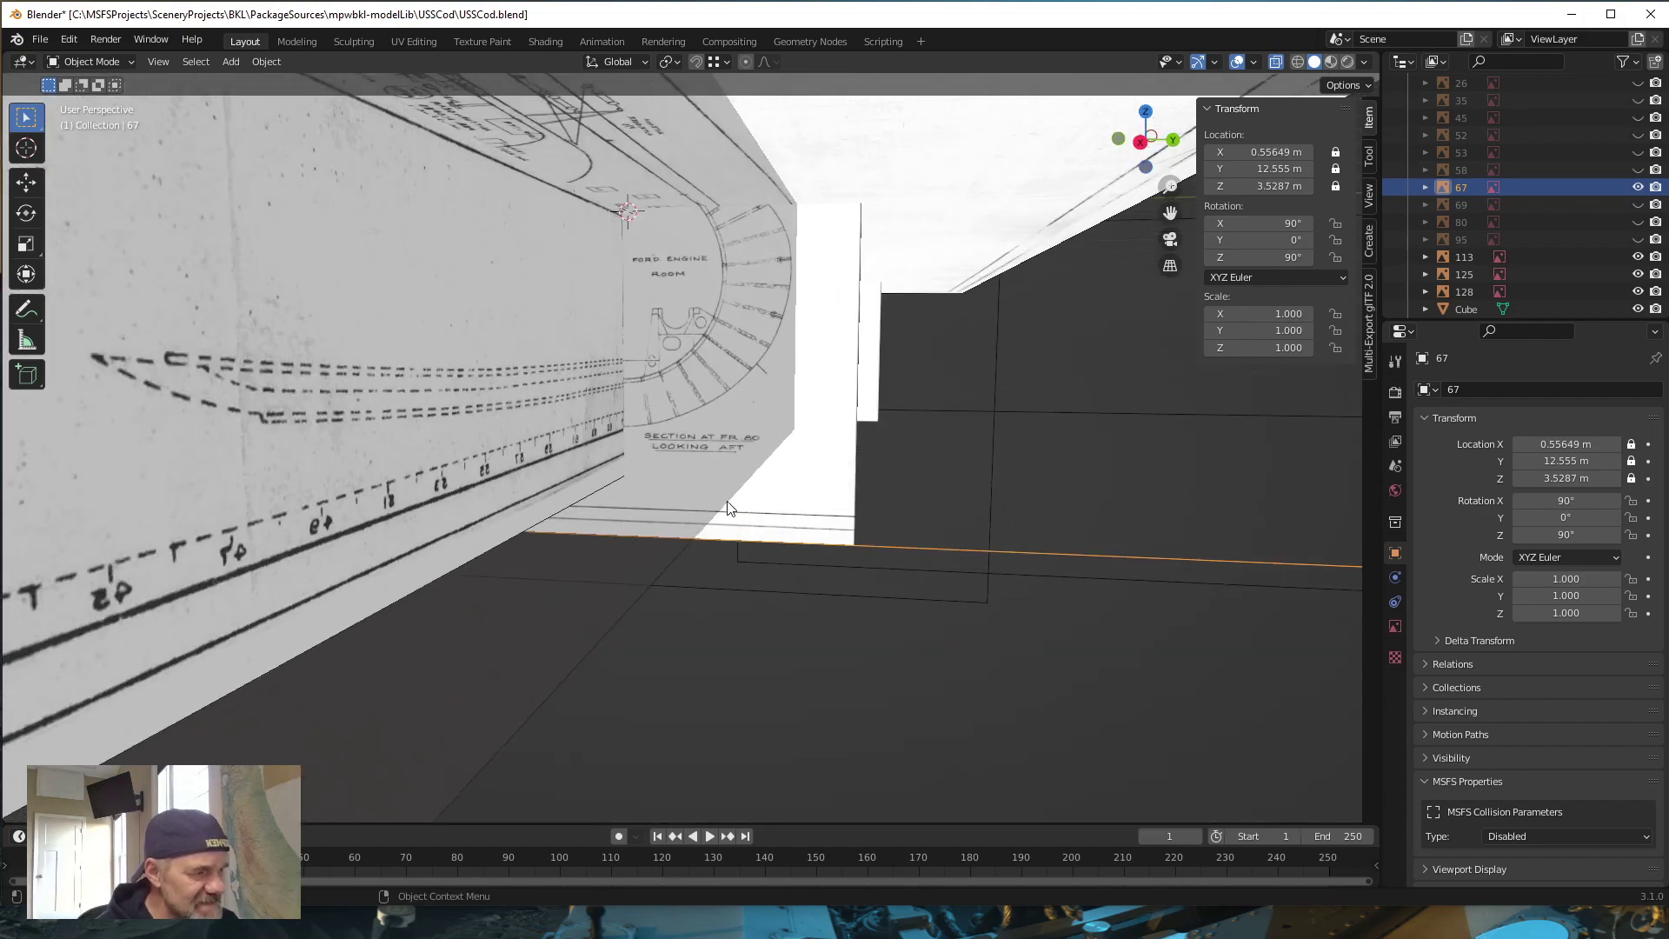
scroll(698, 493, up, 4)
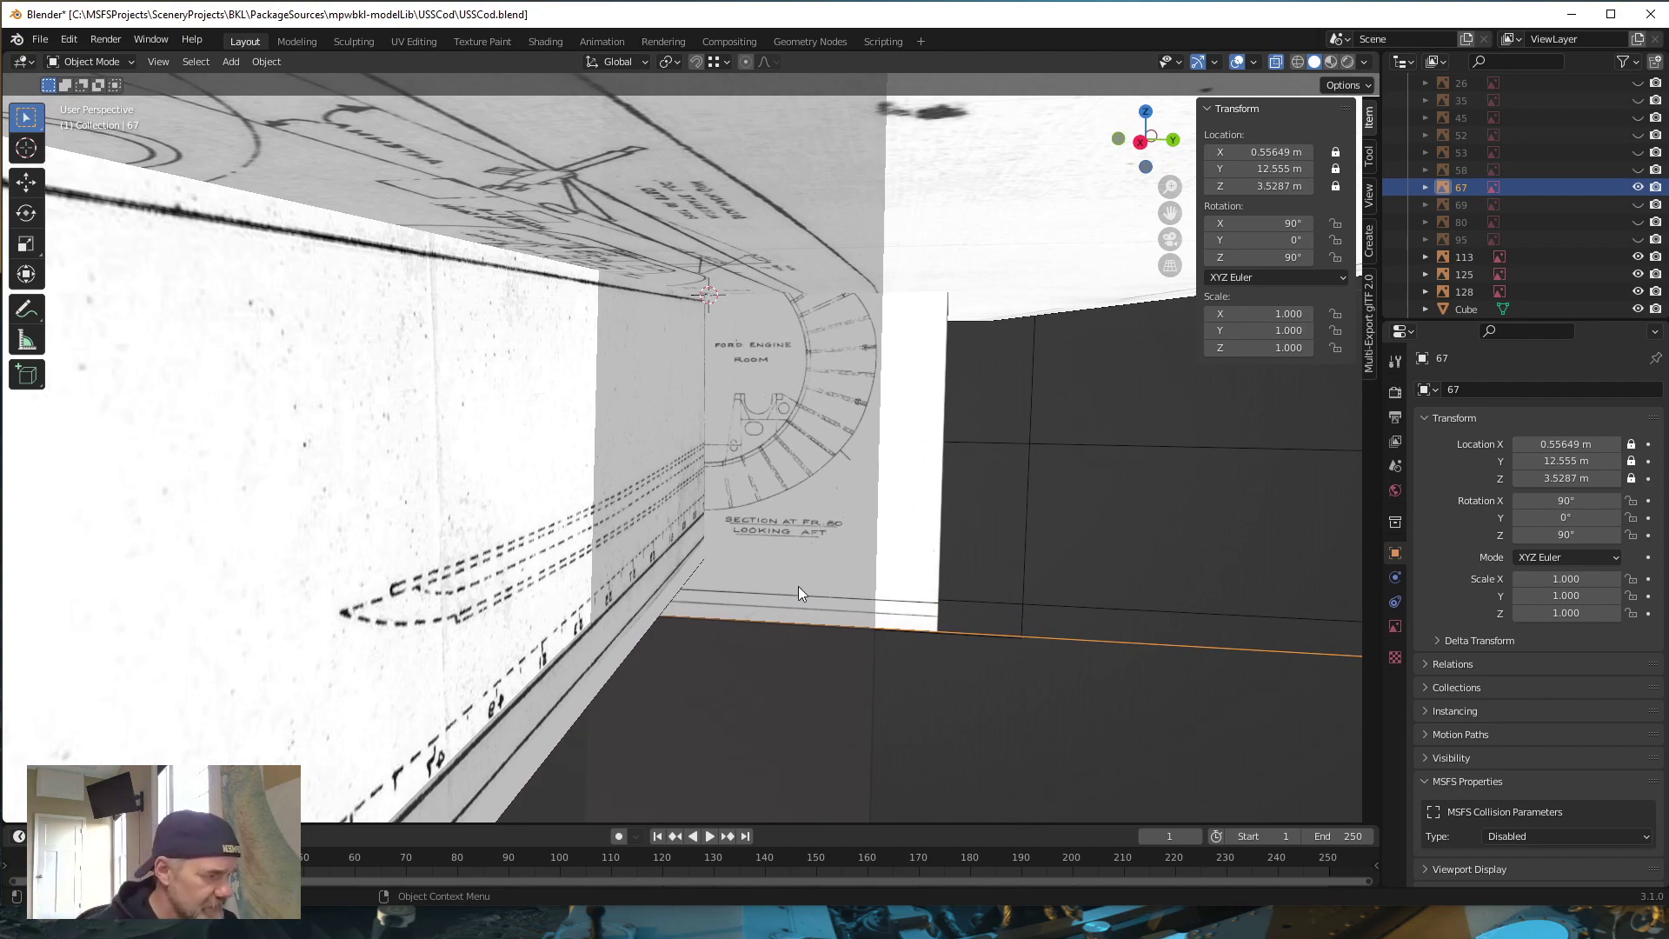
middle_drag(809, 574, 922, 572)
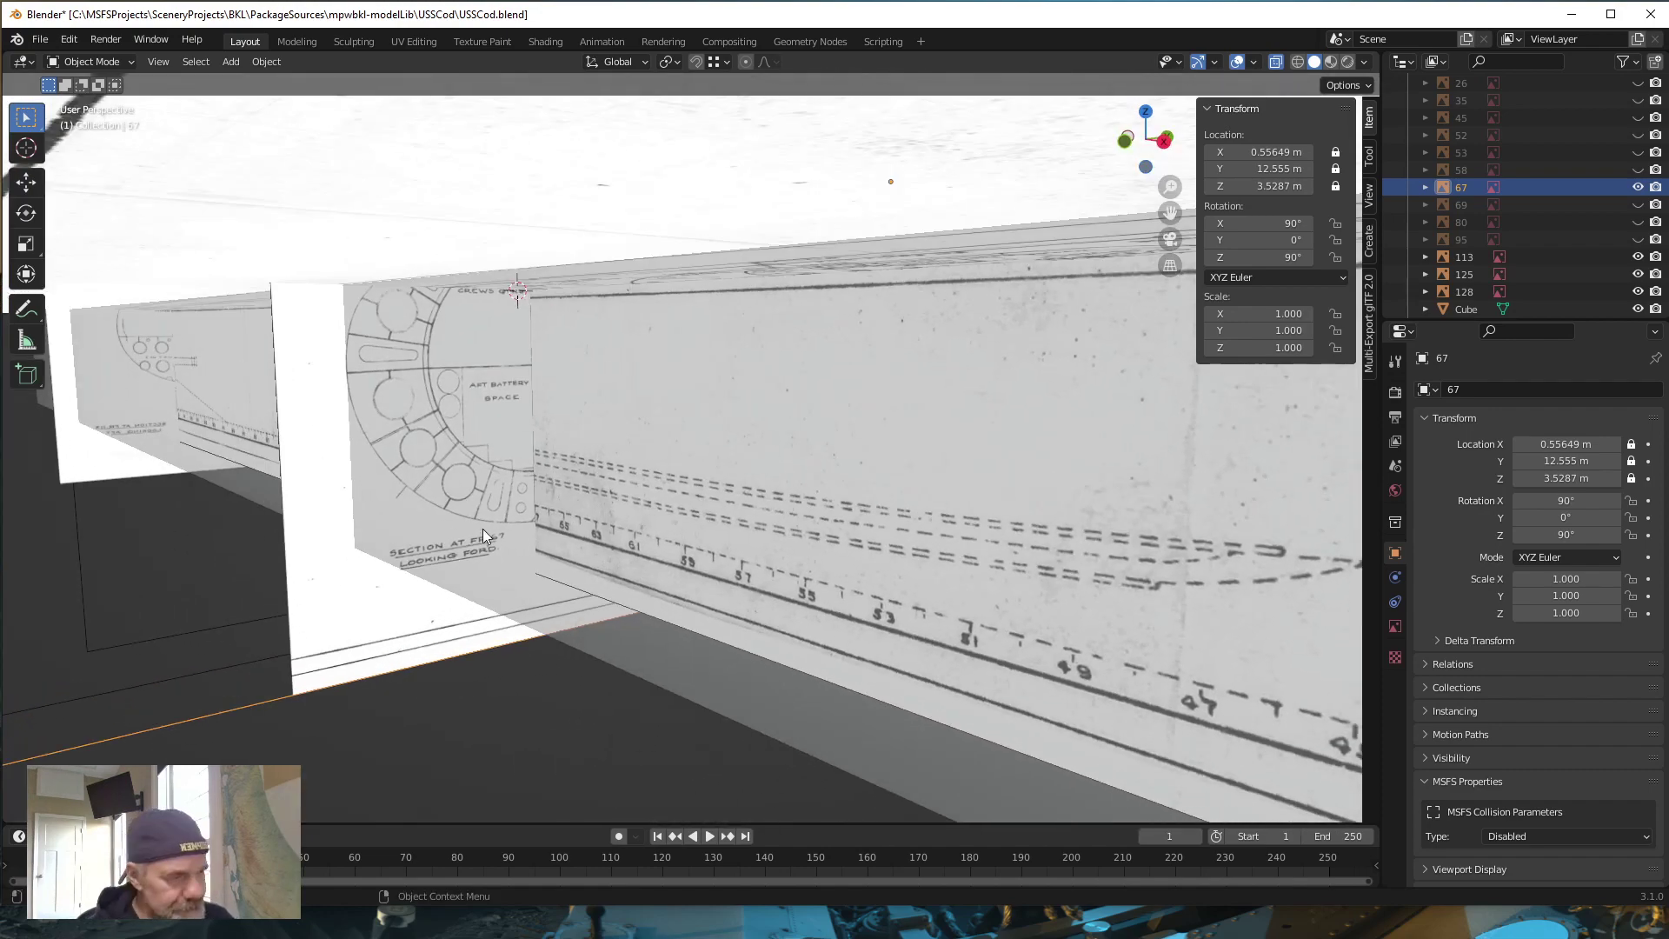
scroll(426, 602, down, 6)
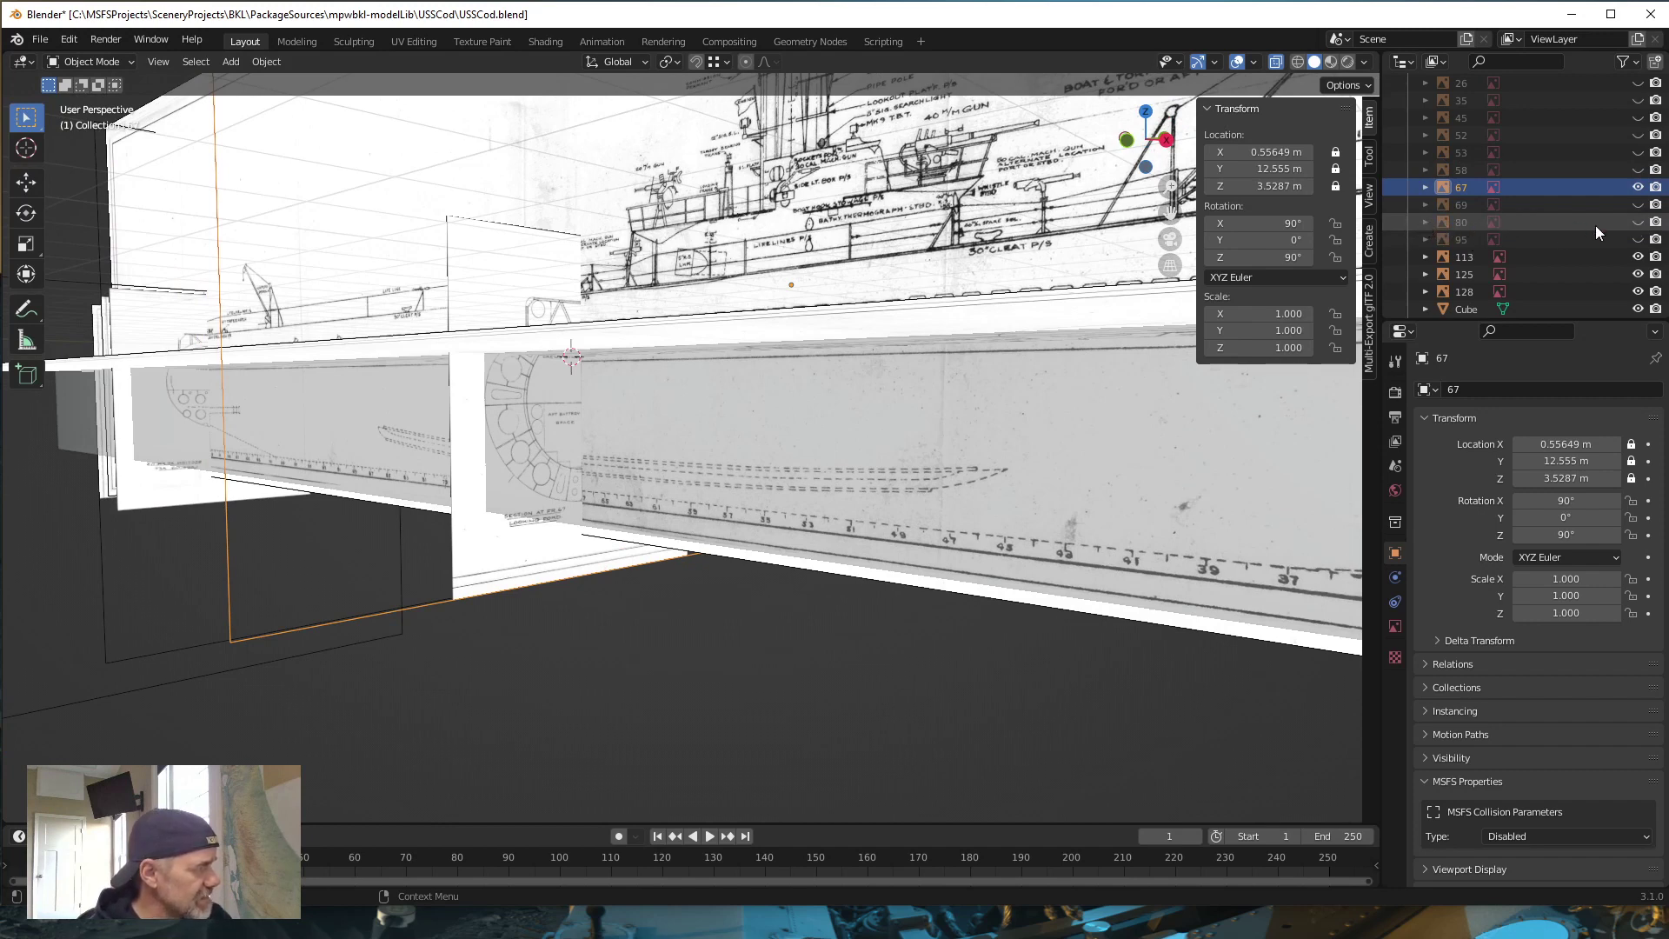
Unhide cross-section plane 80 and orbit to see it beside plane 67
click(1638, 224)
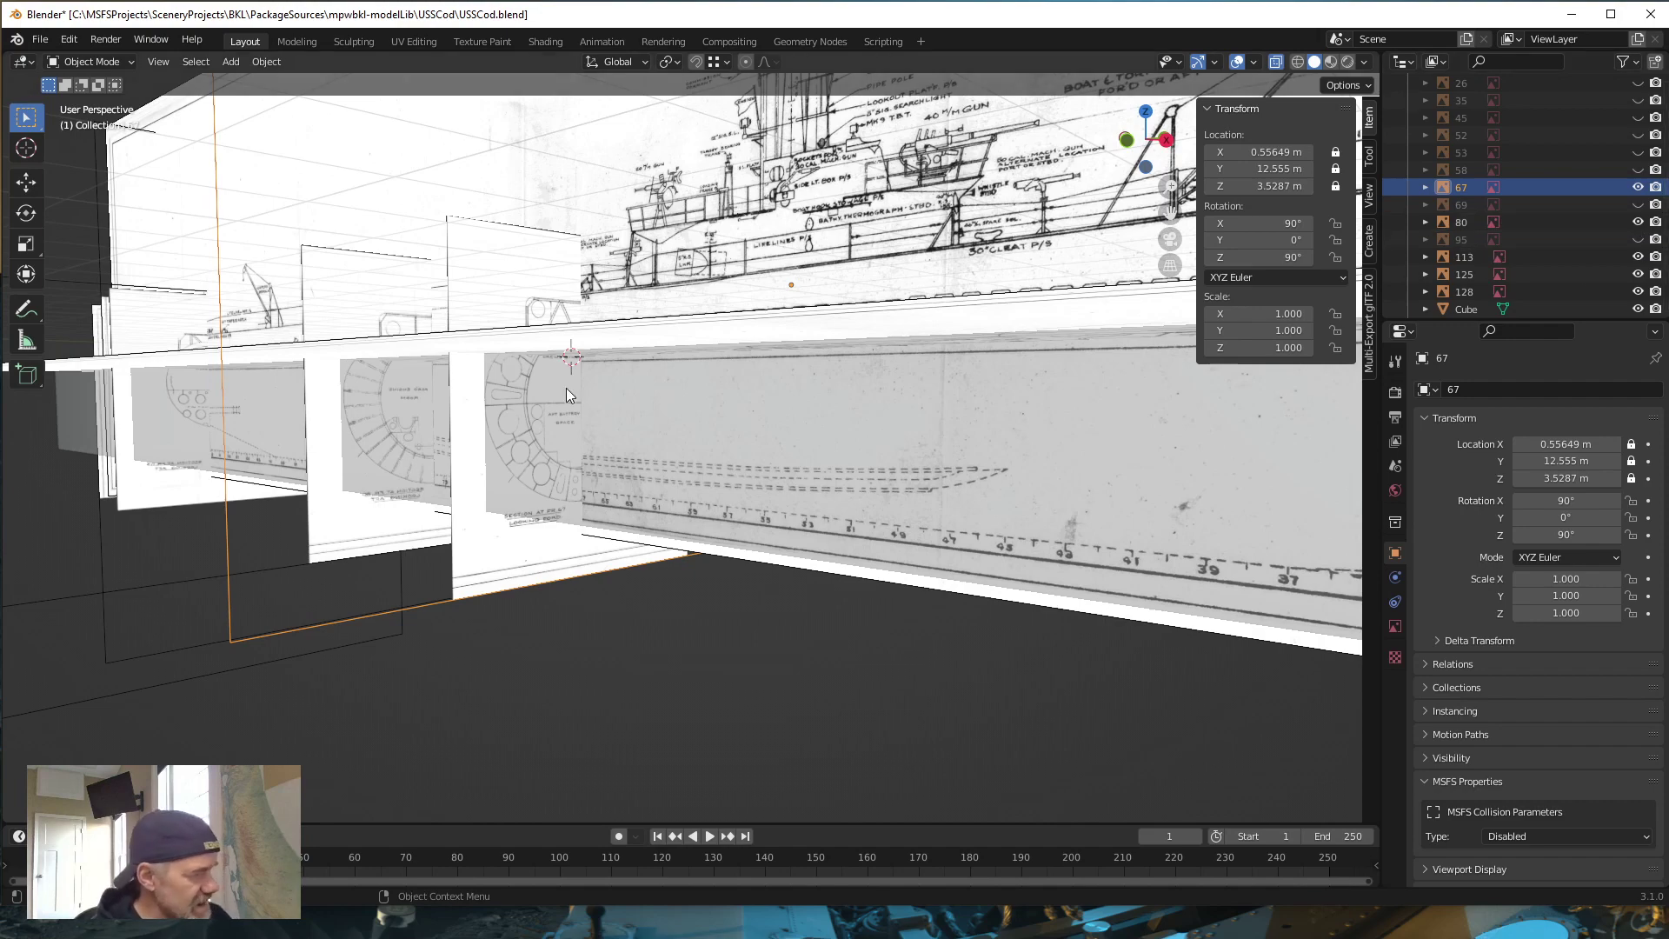
middle_drag(545, 454, 597, 571)
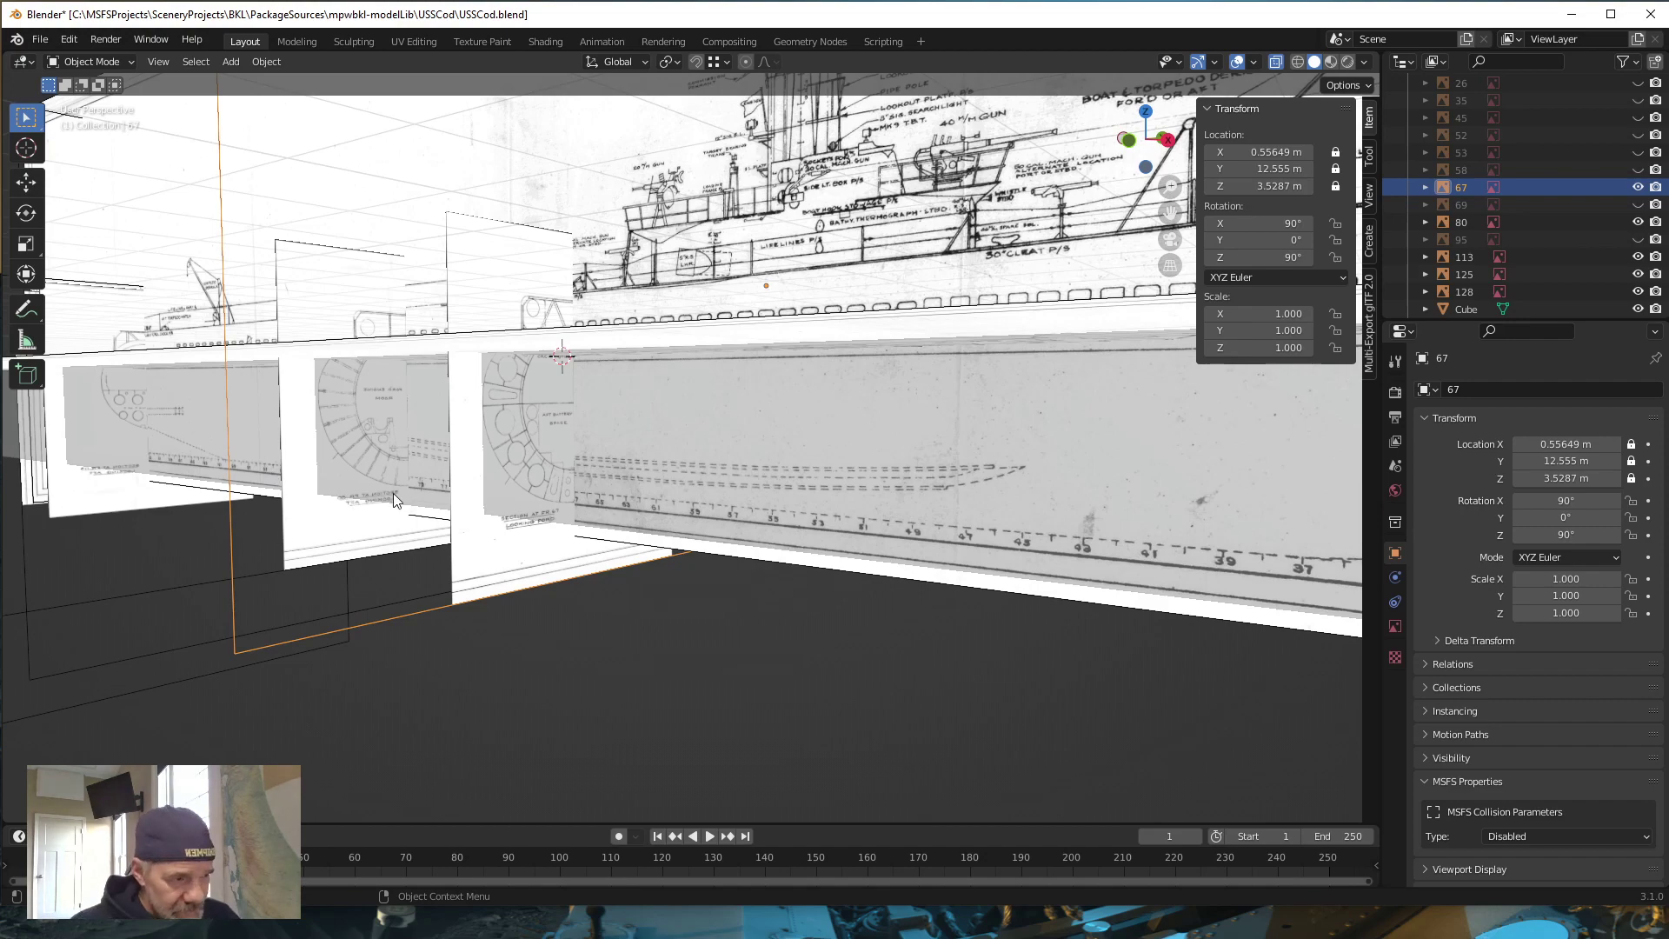
scroll(393, 492, down, 10)
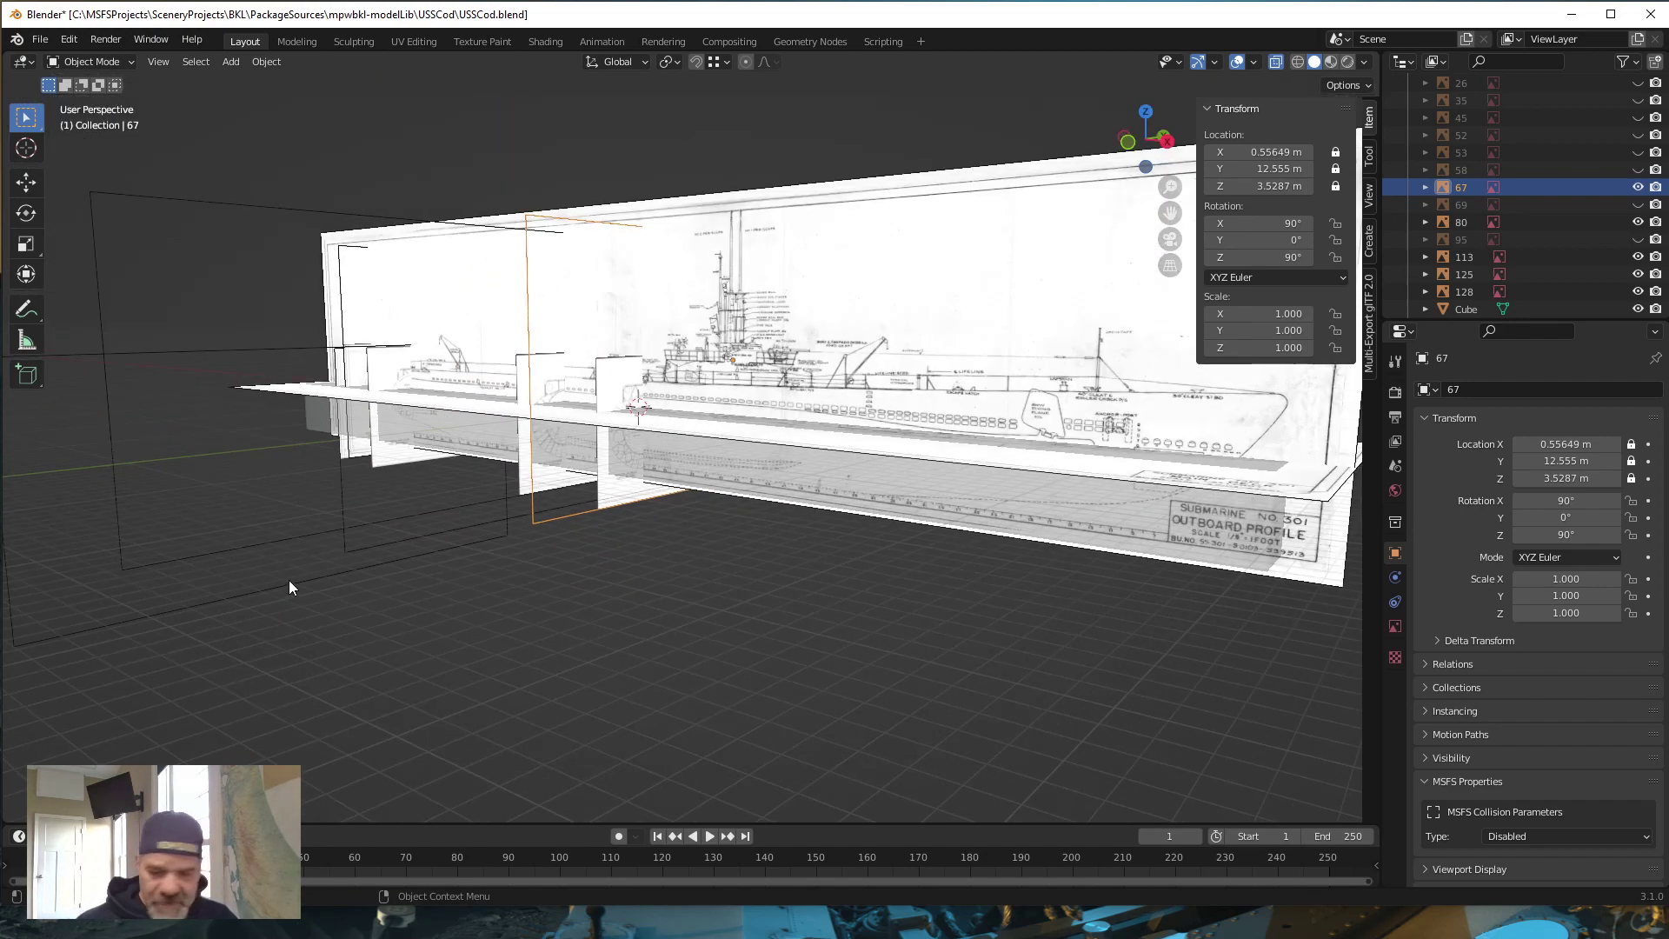
middle_drag(379, 598, 311, 612)
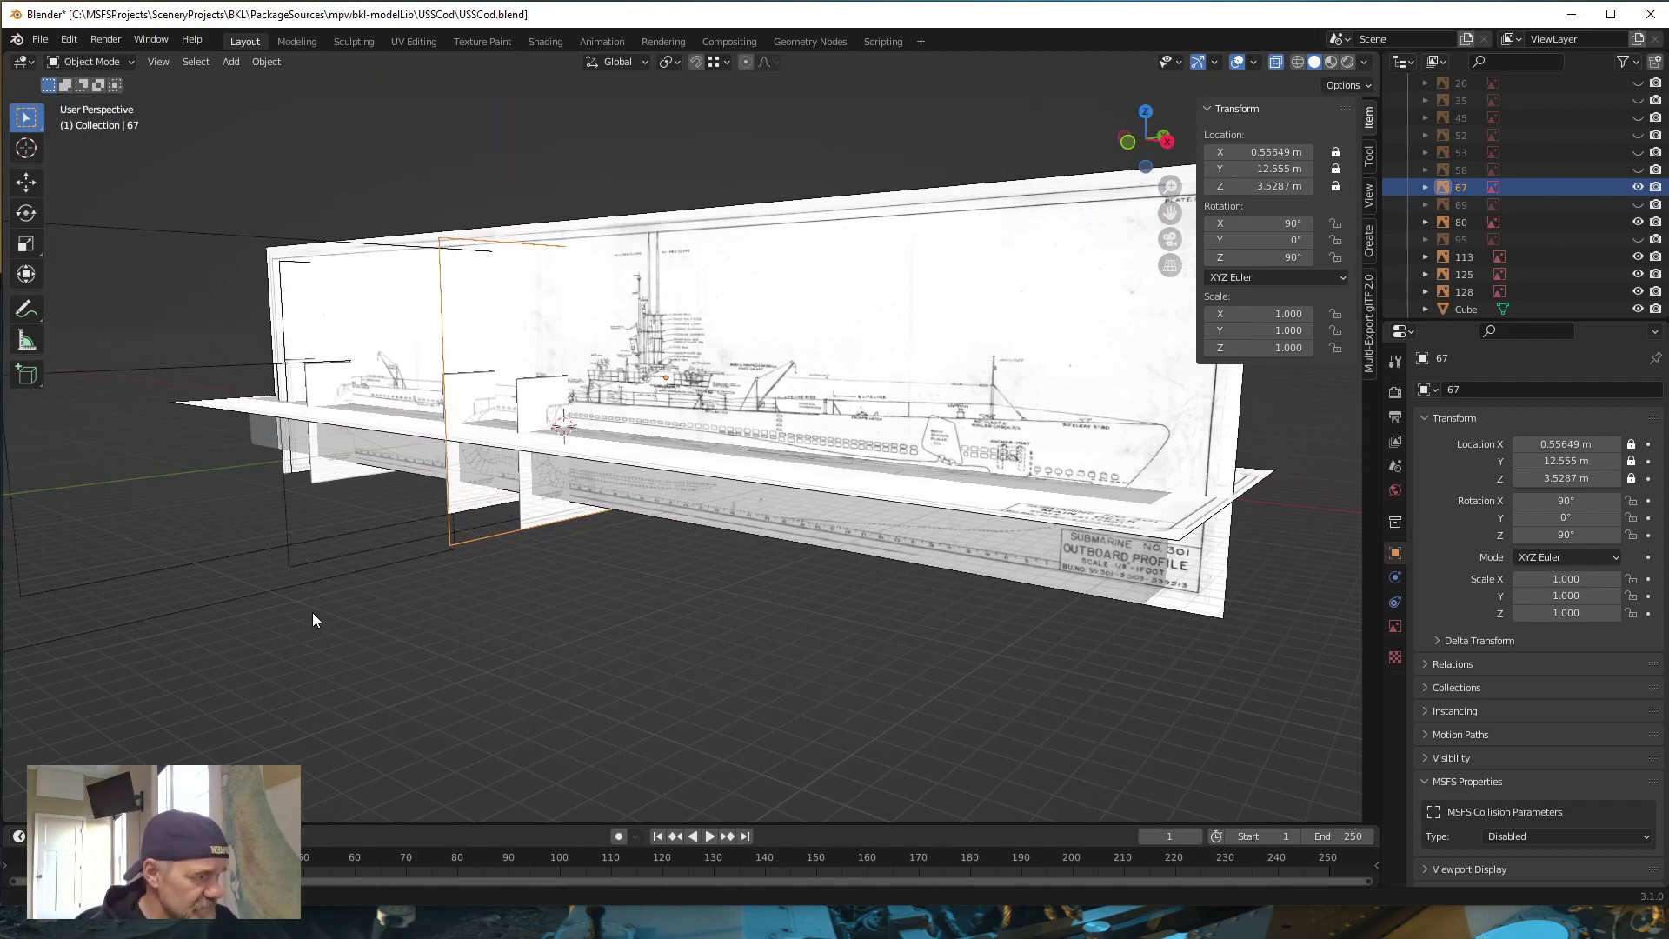
scroll(1507, 238, up, 4)
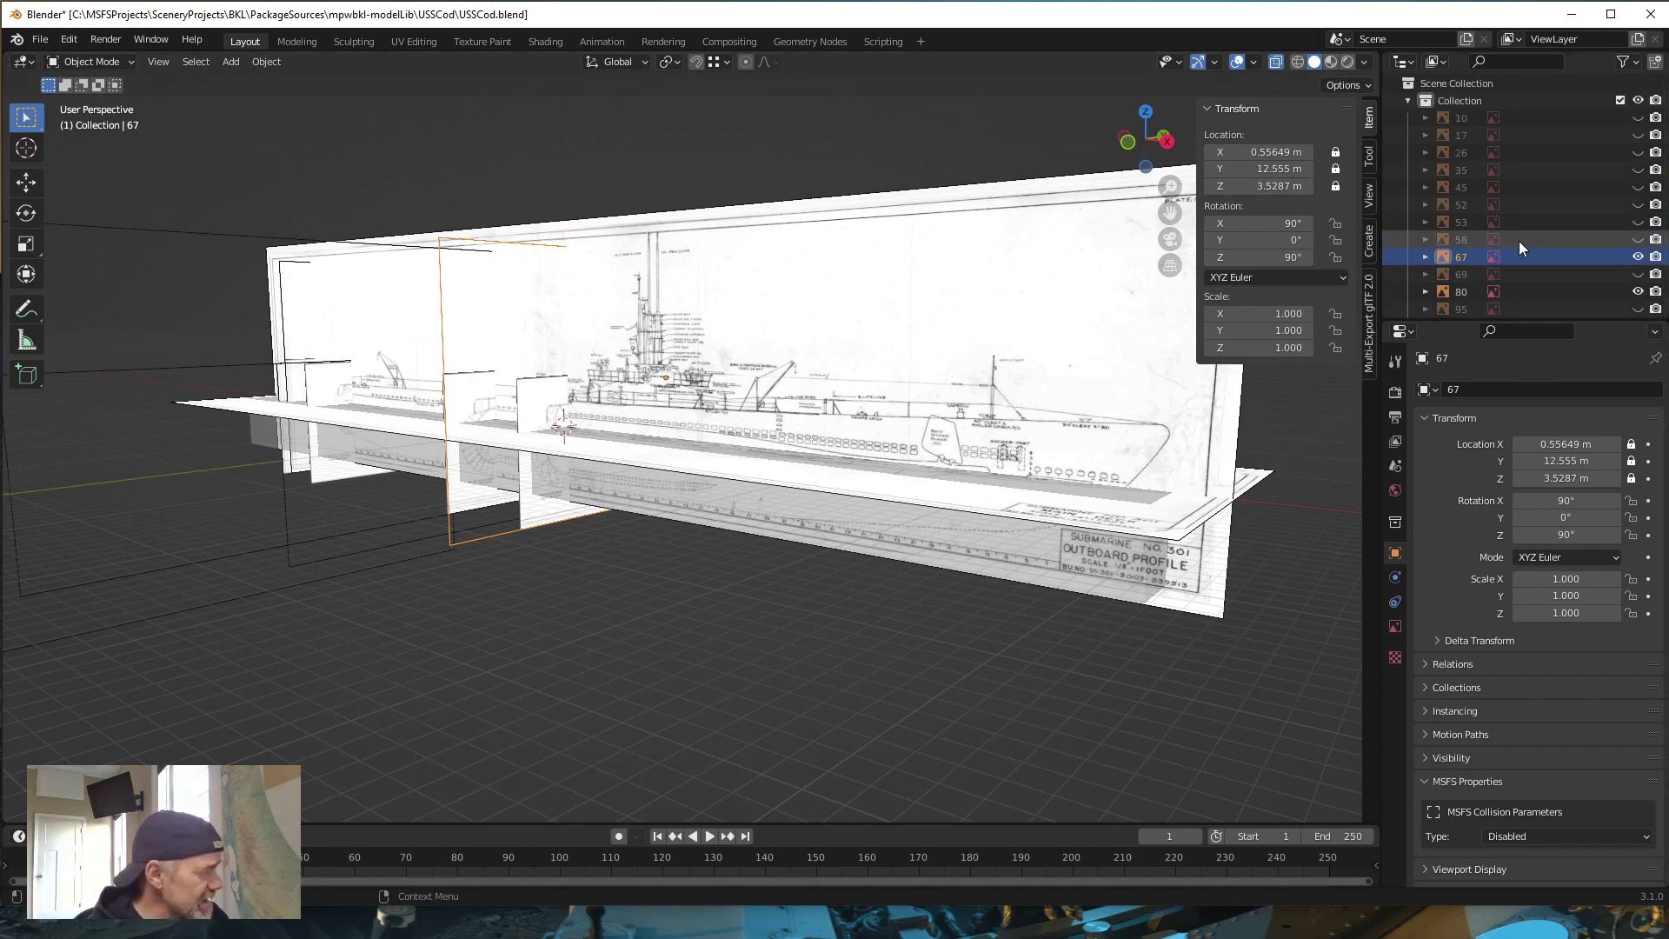
Unhide cross-section planes 10, 17, 26, 35, 45, 52, 53, 58, 69, 80 and 95
click(1638, 117)
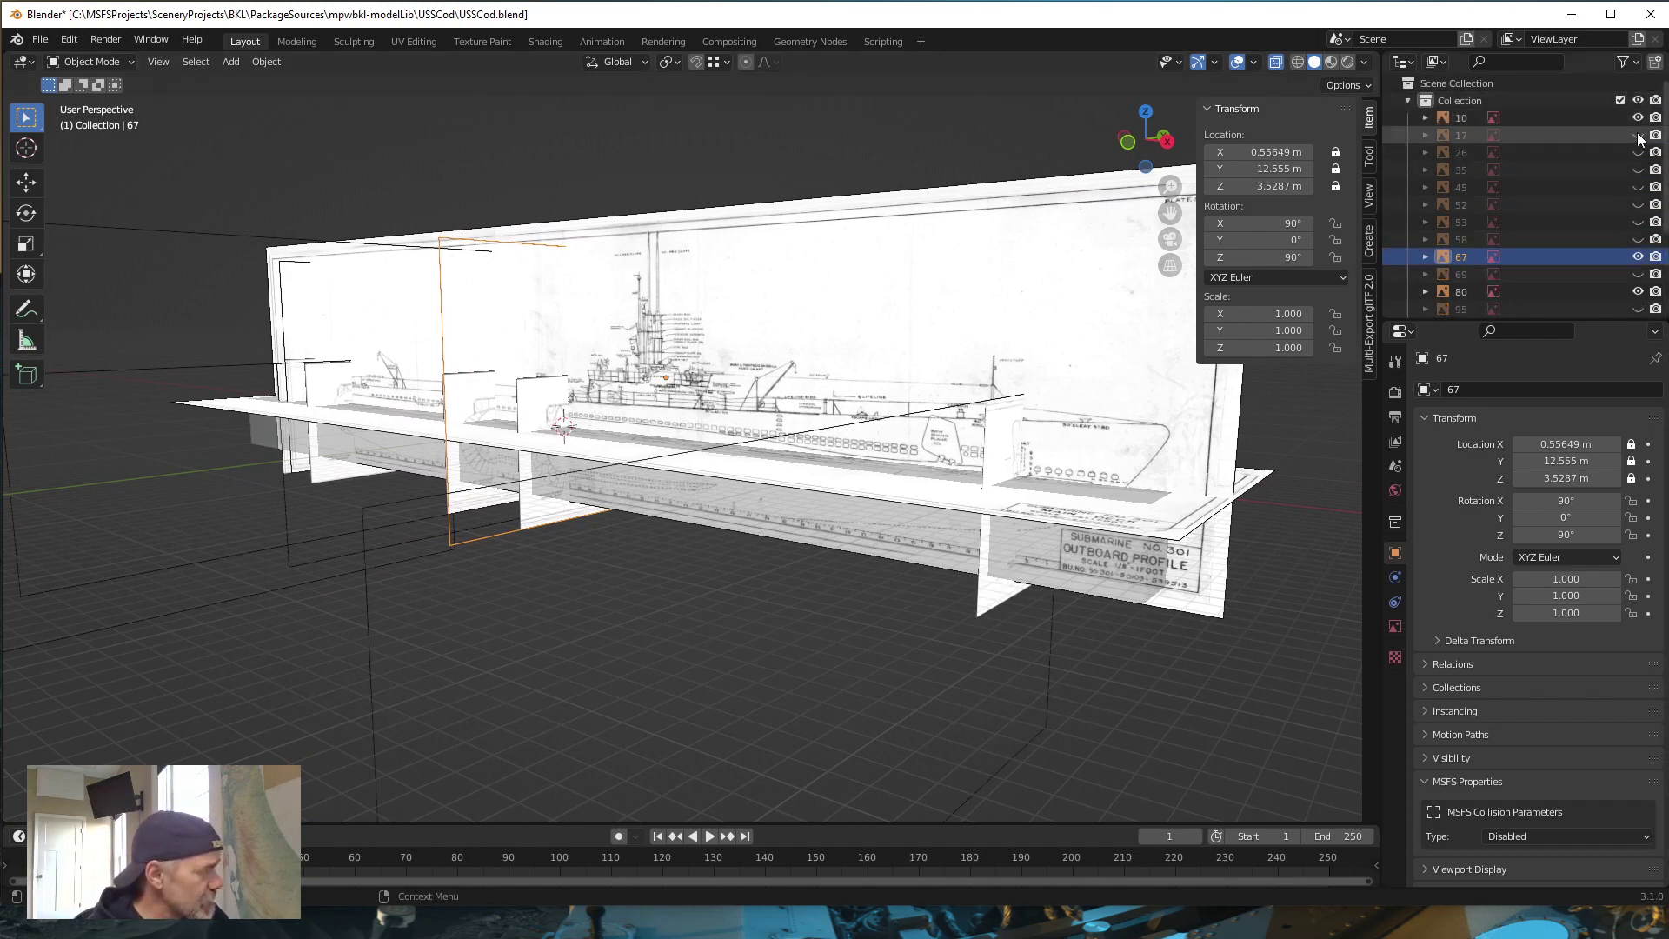
click(1637, 134)
click(1638, 152)
click(1637, 169)
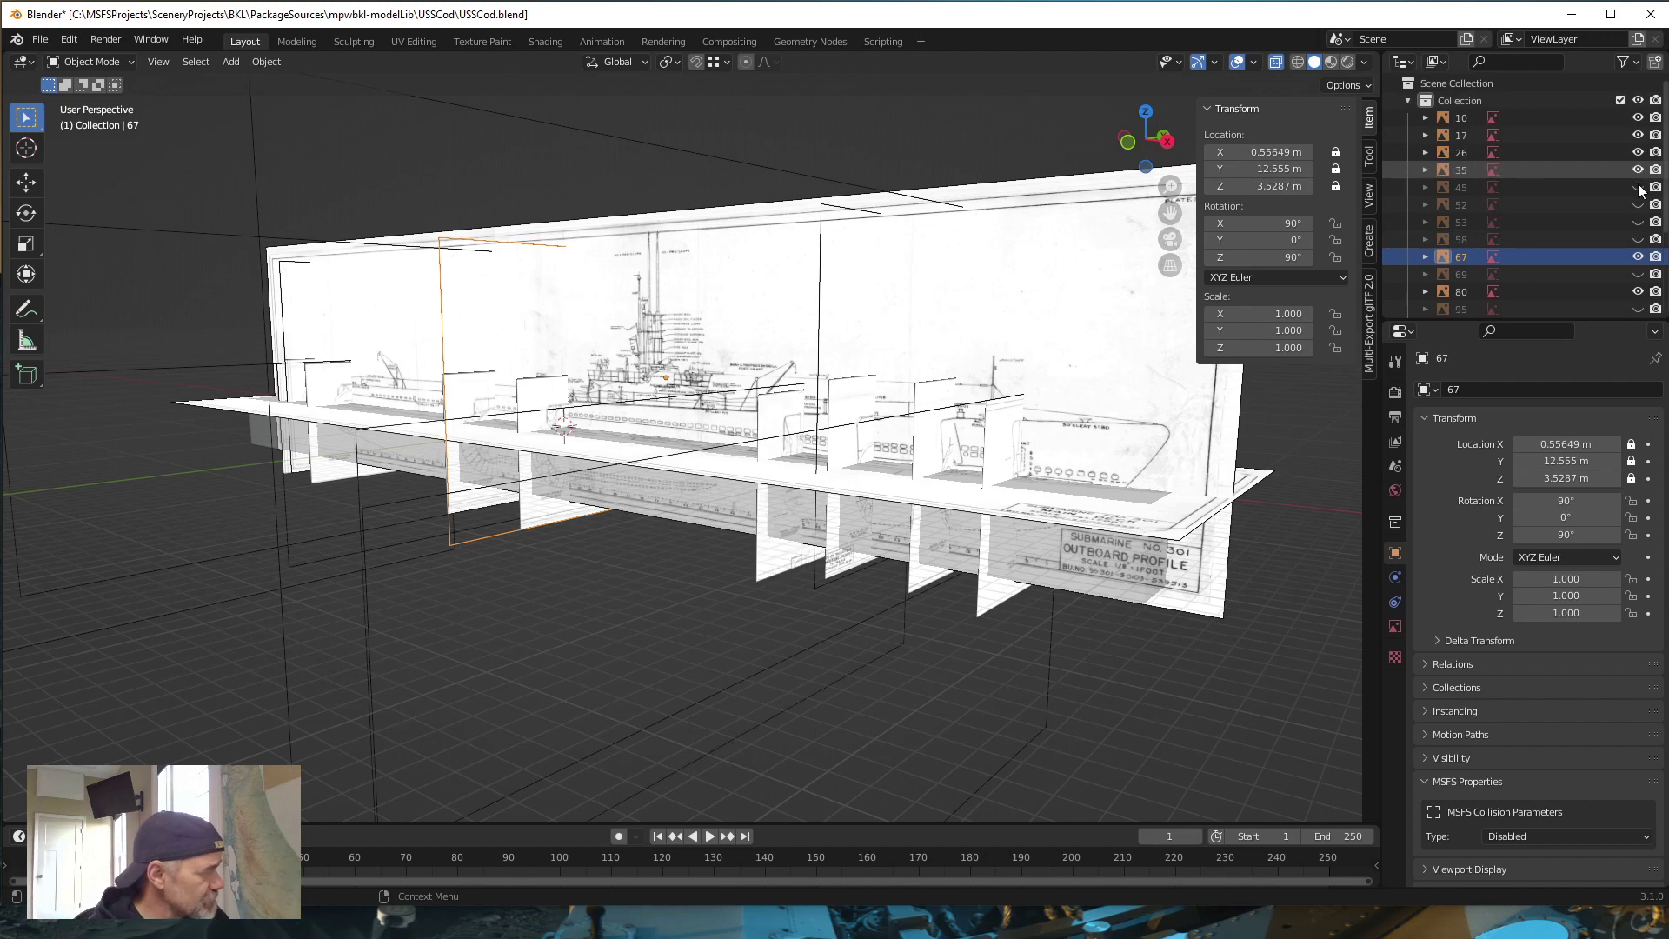
click(1637, 186)
click(1638, 205)
click(1638, 222)
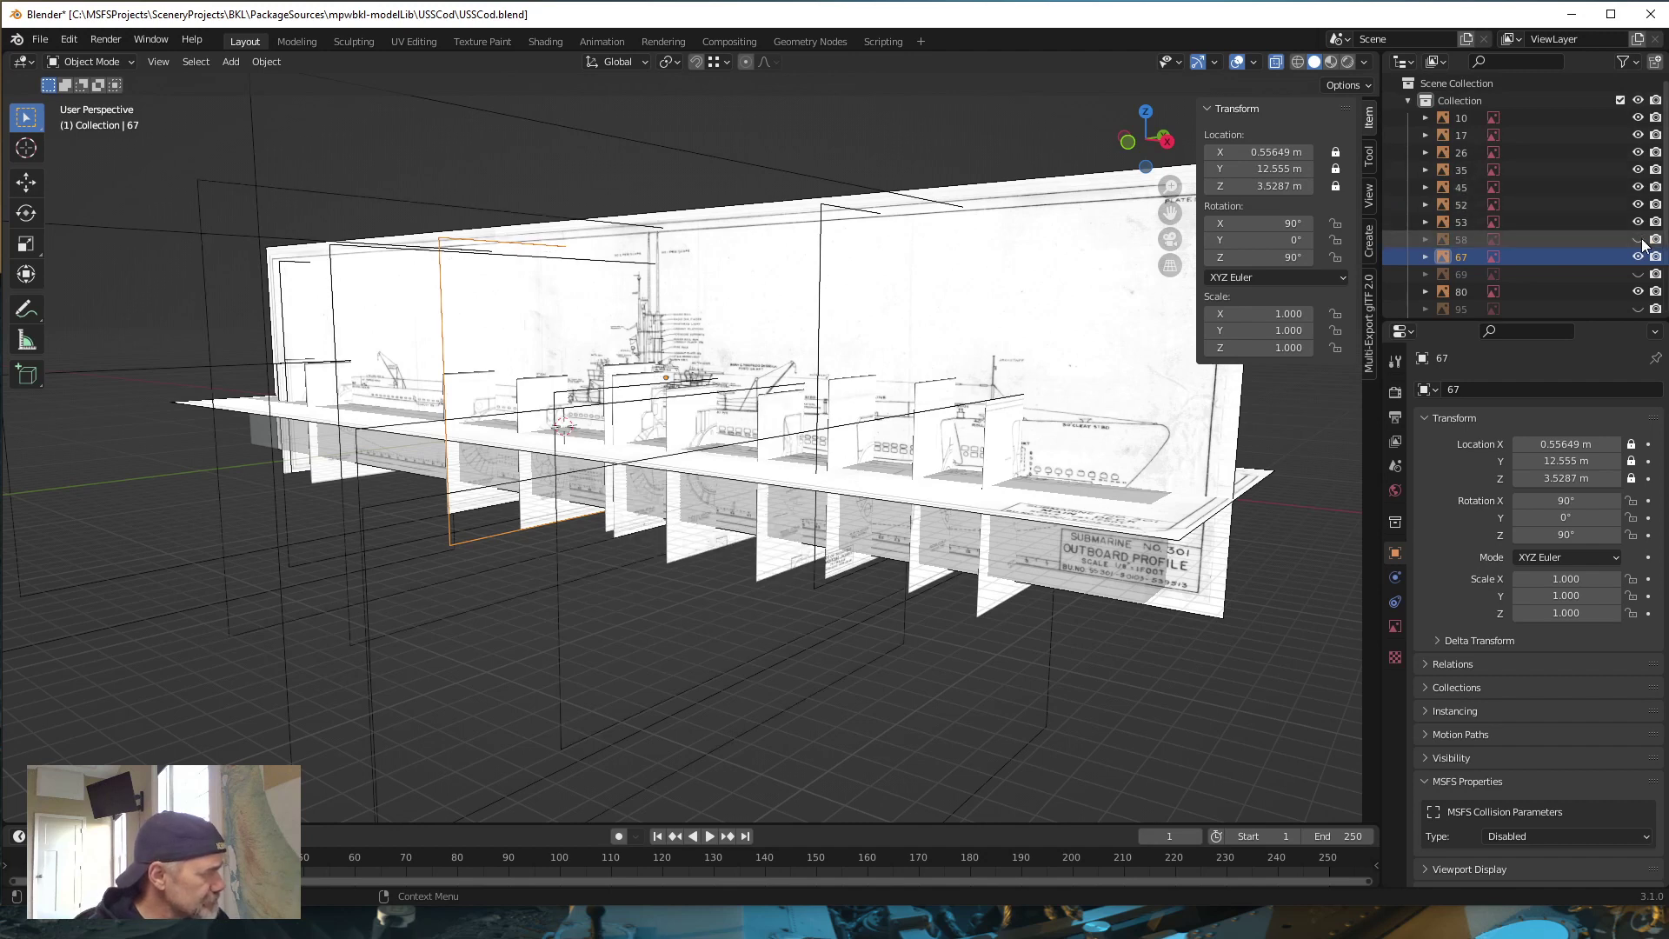
click(1638, 239)
click(1638, 274)
click(1638, 291)
click(1638, 309)
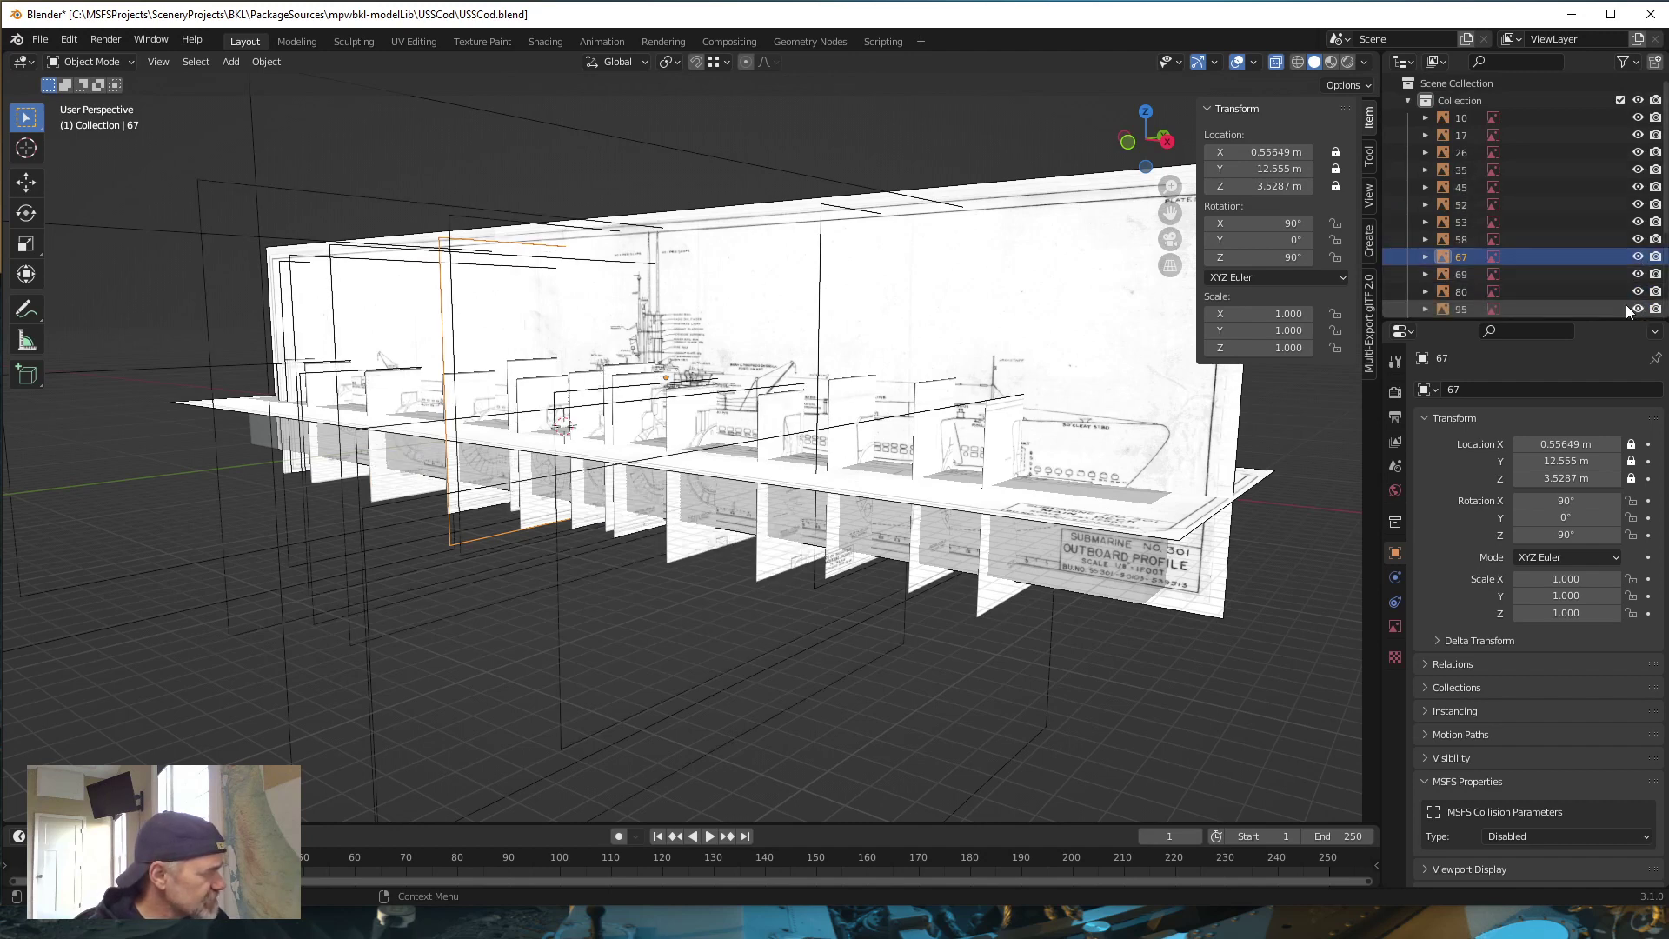
scroll(1595, 287, down, 3)
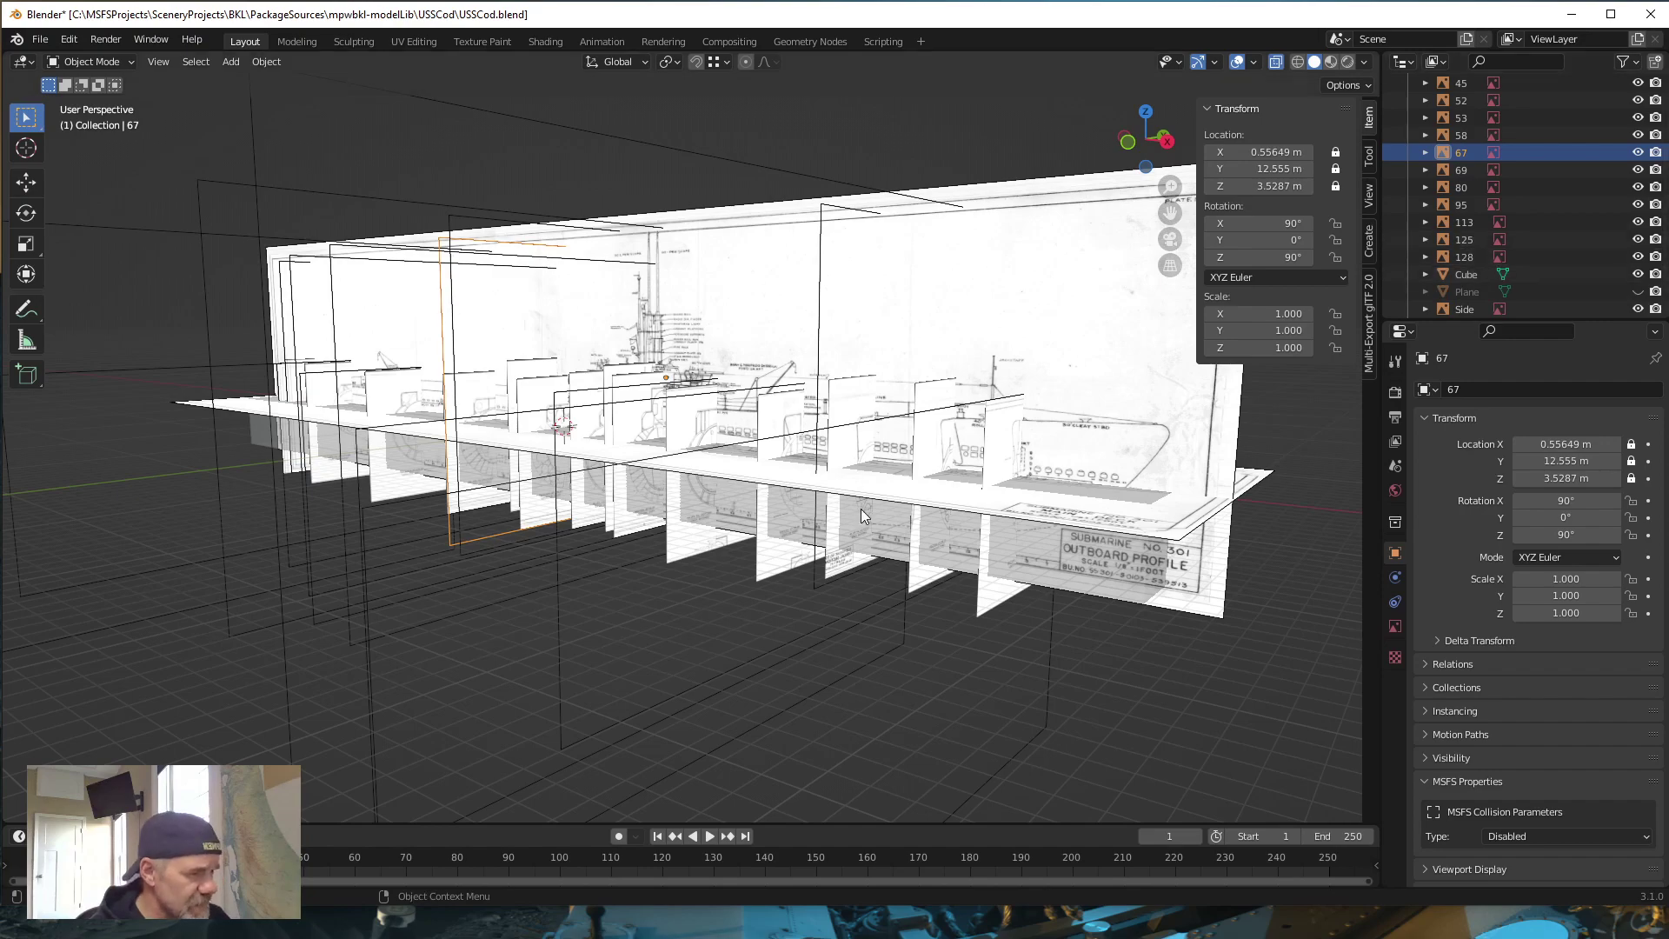
scroll(859, 511, up, 4)
Orbit to review all sections along the hull, then hide planes 69, 80 and 95
middle_drag(839, 519, 895, 509)
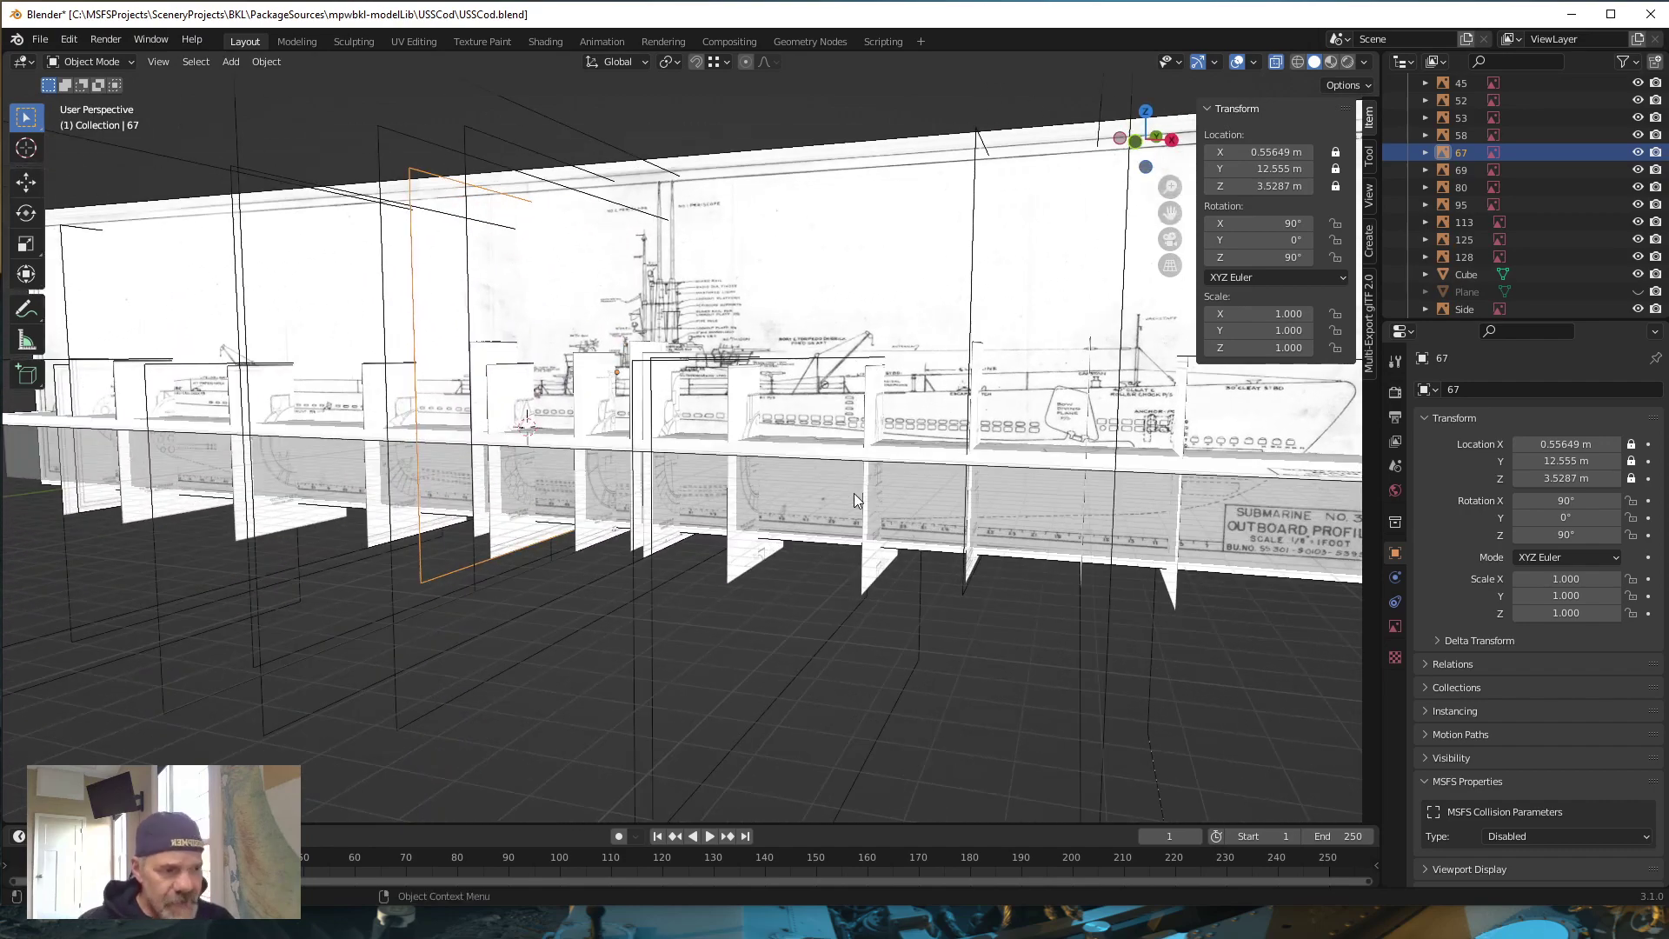
middle_drag(488, 607, 517, 638)
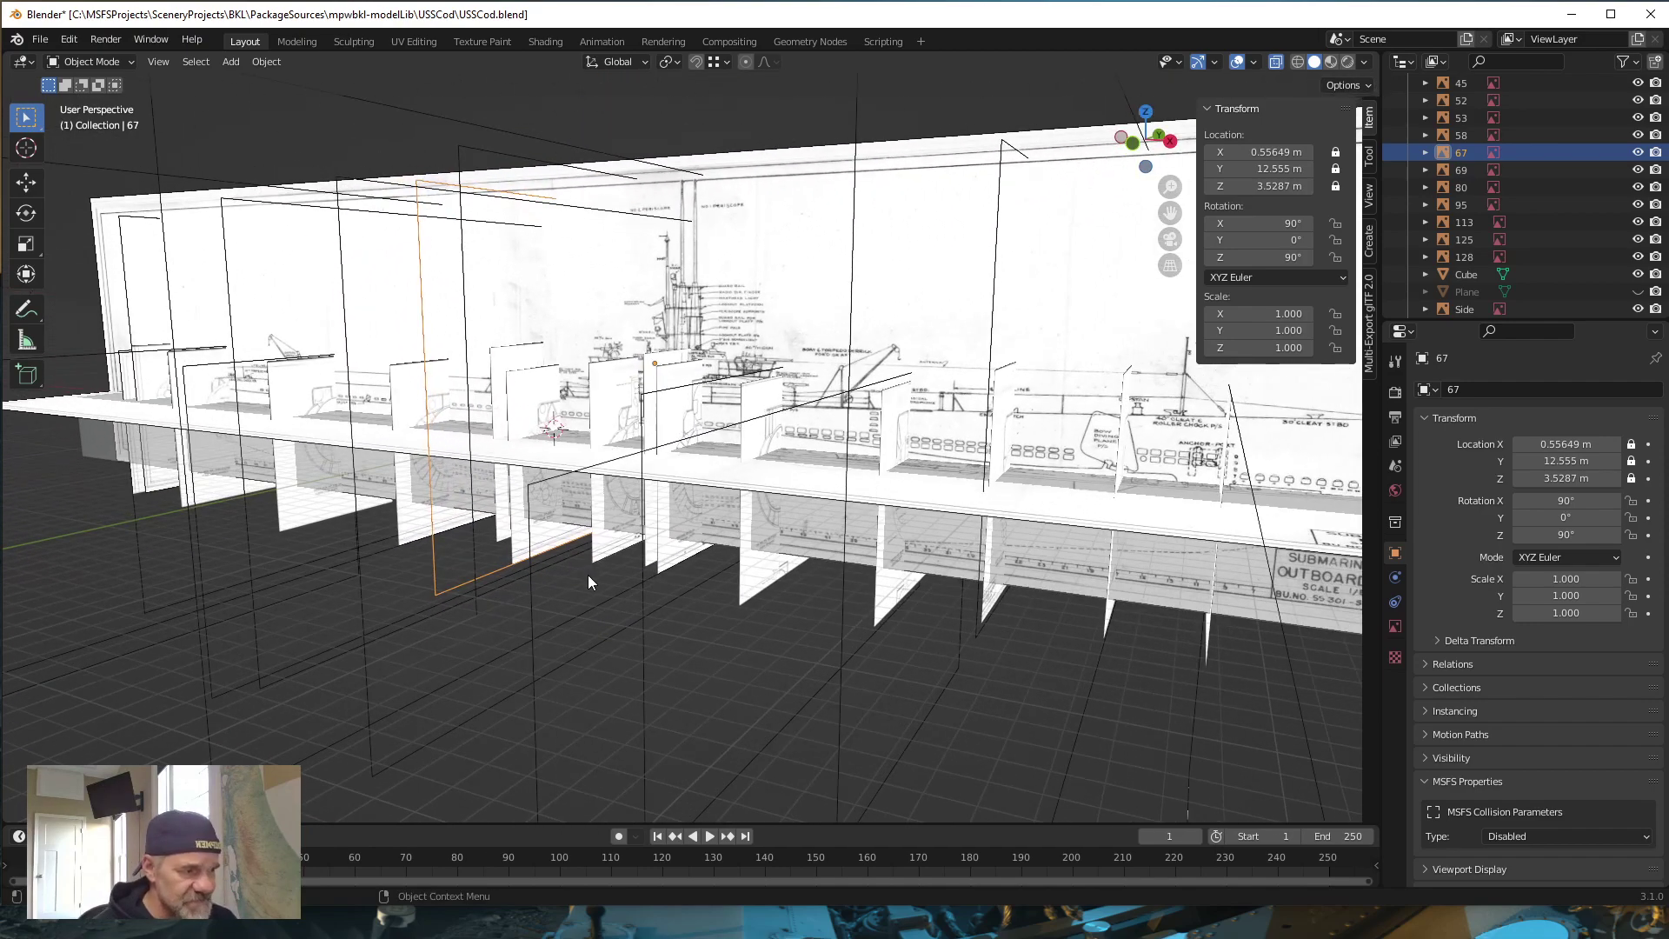
middle_drag(588, 577, 587, 523)
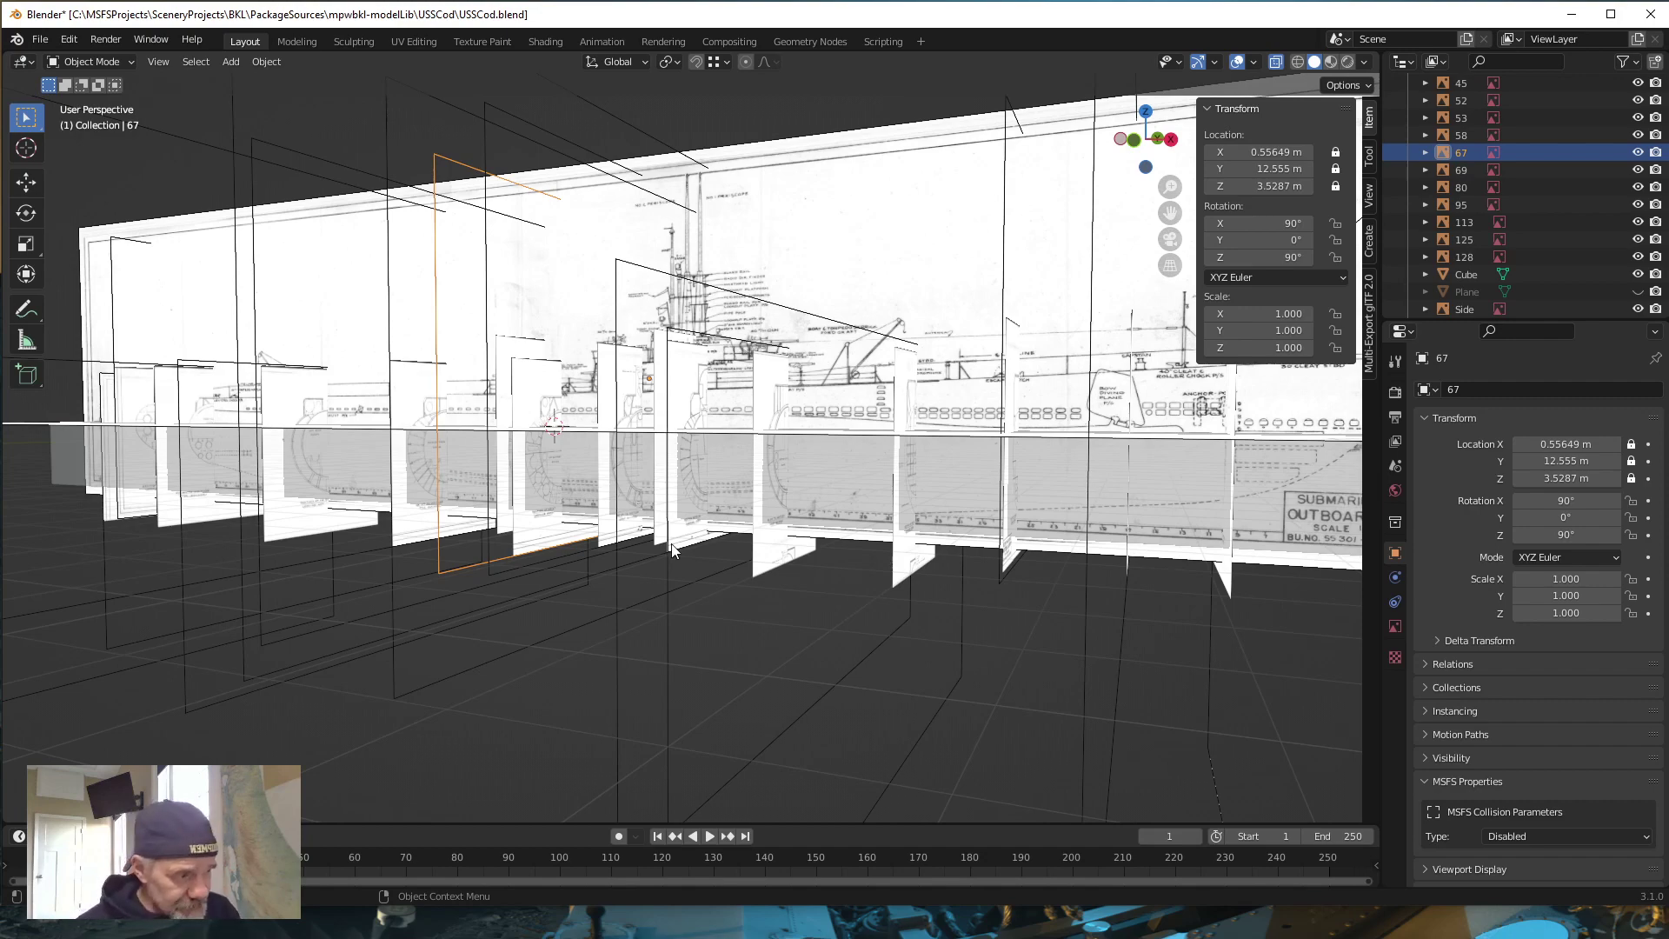
mouse_move(682, 588)
alt+mouse_down()
mouse_move(643, 598)
mouse_move(702, 576)
alt+mouse_up()
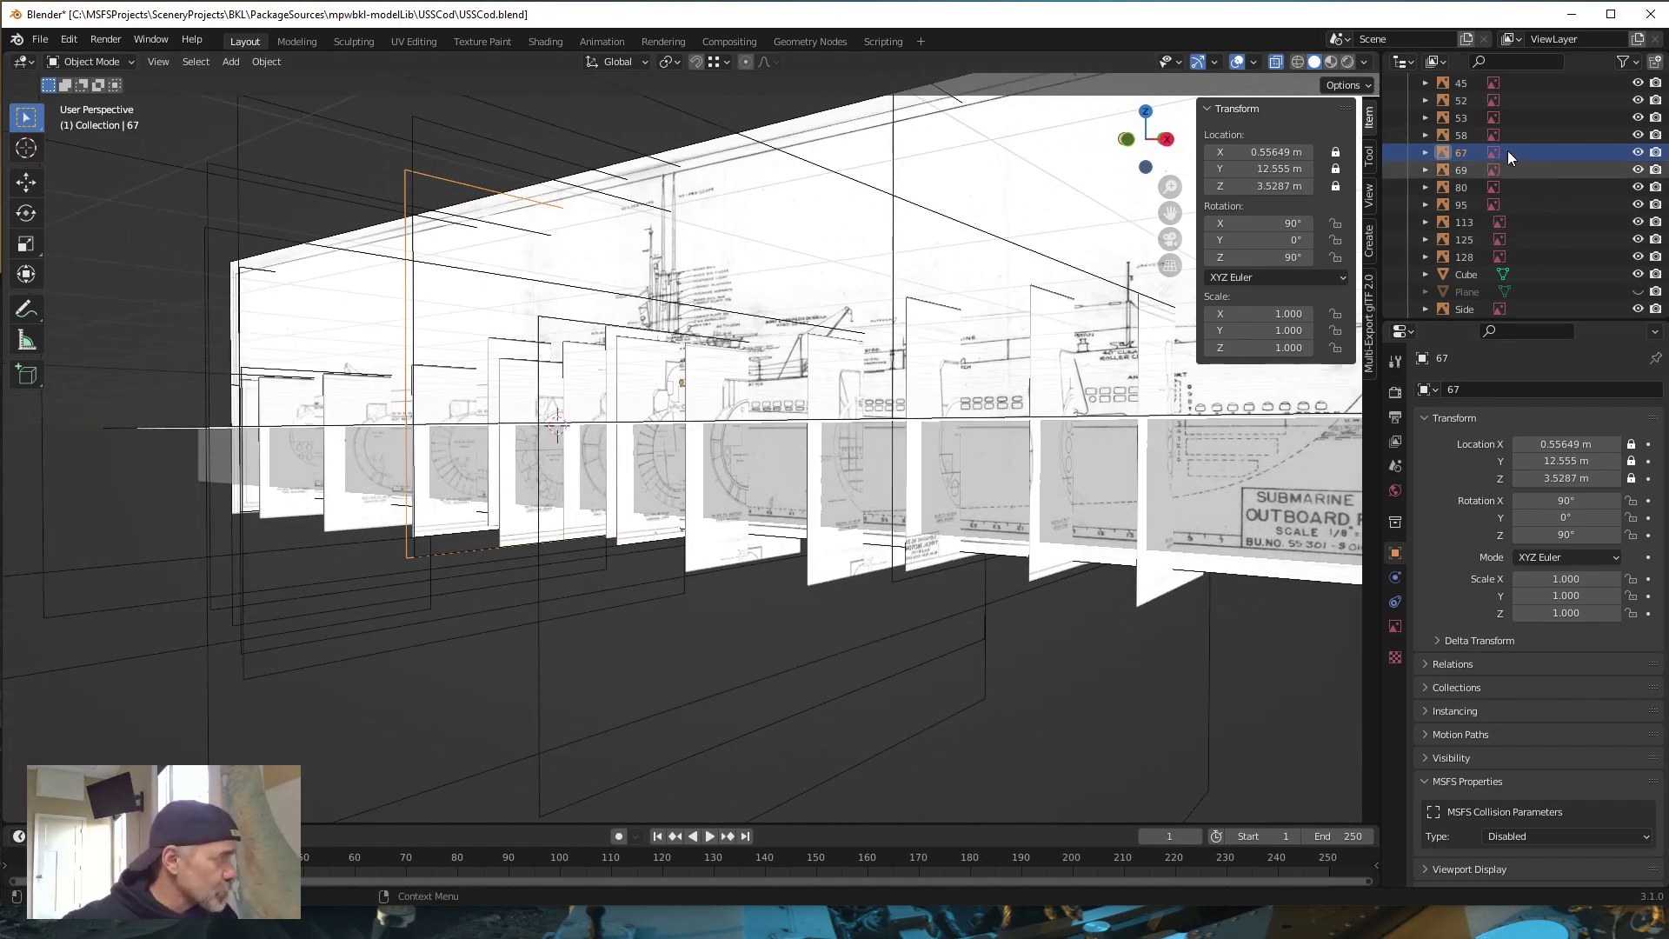
drag(1639, 170, 1638, 243)
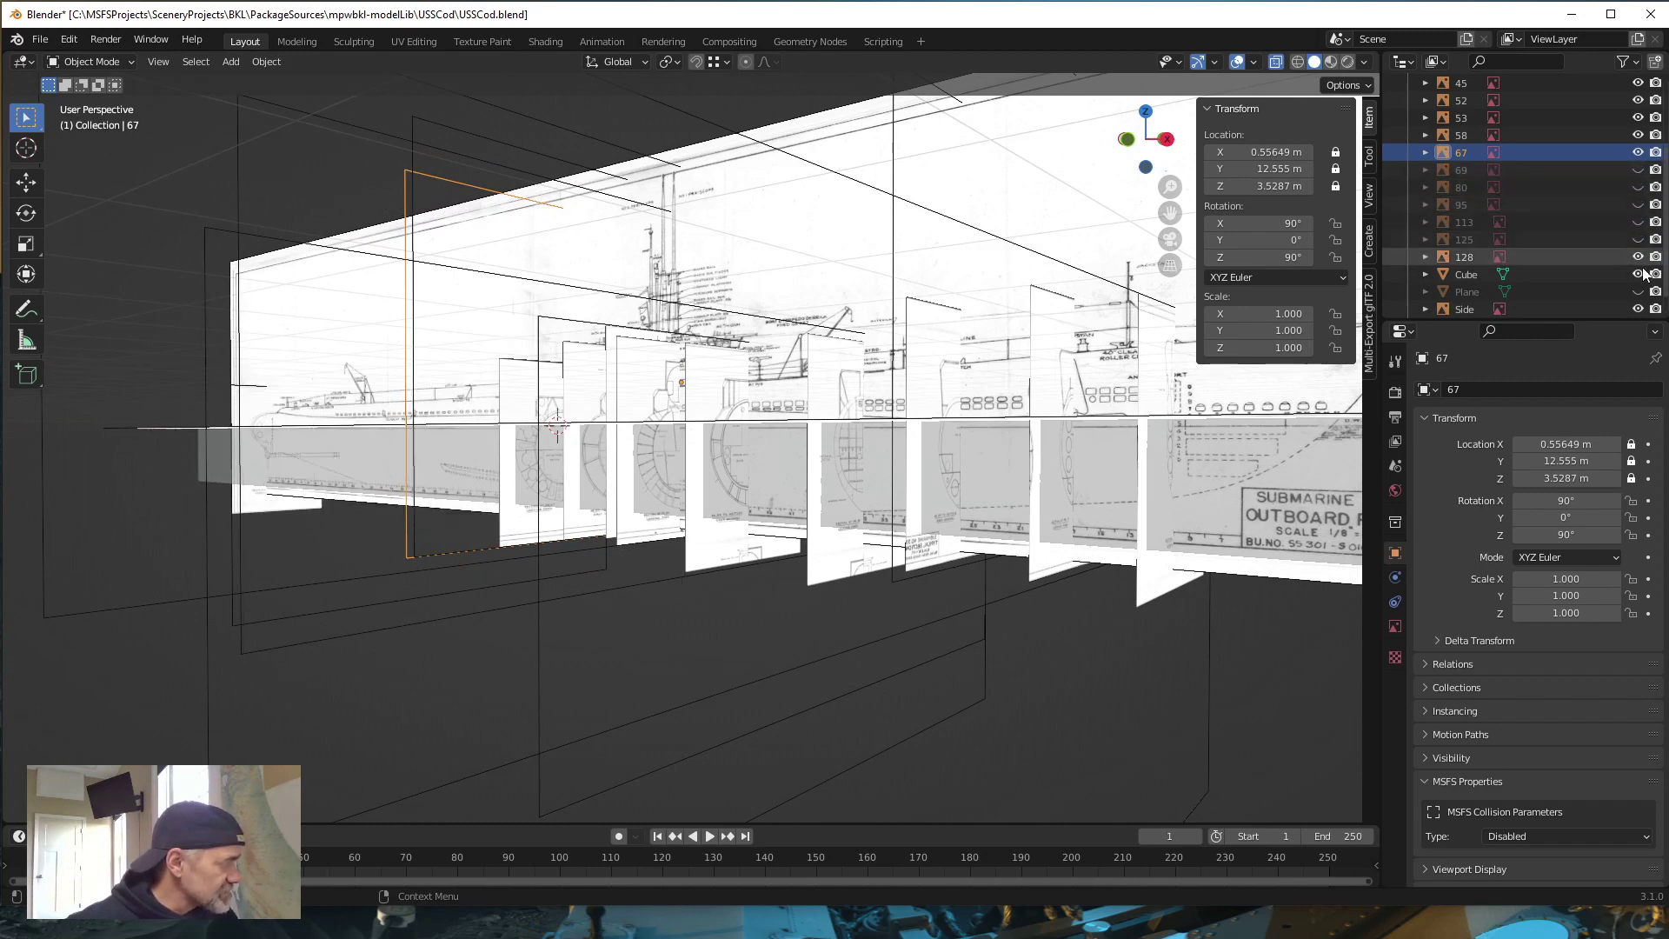
Hide cross-section planes 128, 58, 53, 52, 45, 35, 26, 17 and 10
click(1638, 257)
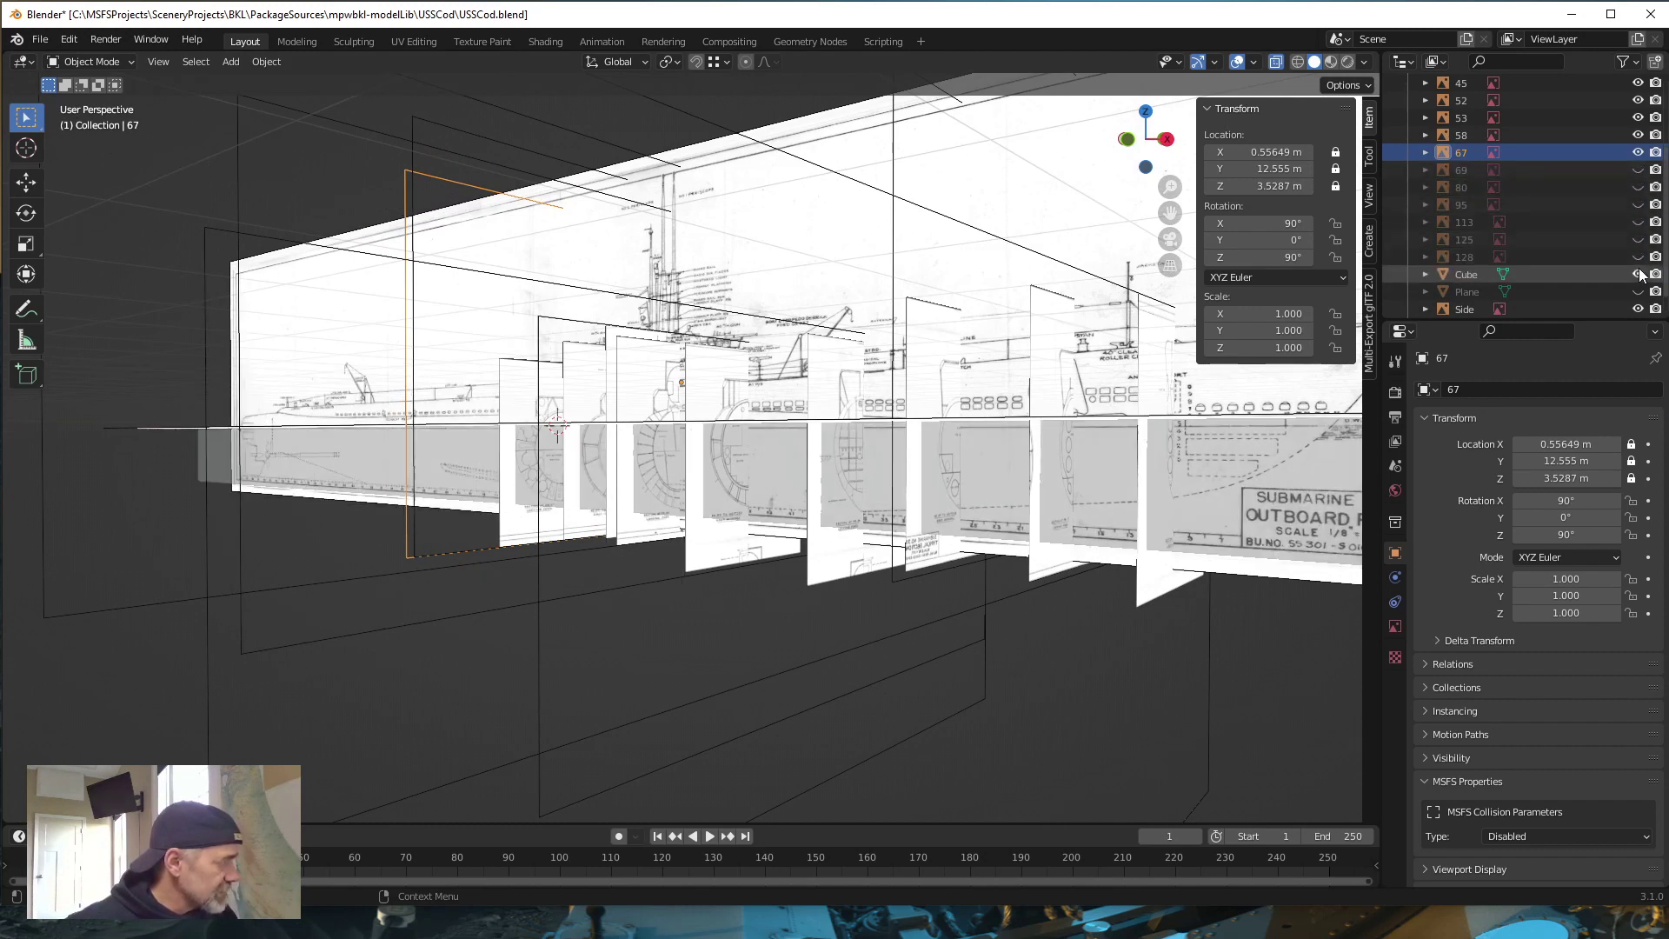
scroll(1599, 147, up, 3)
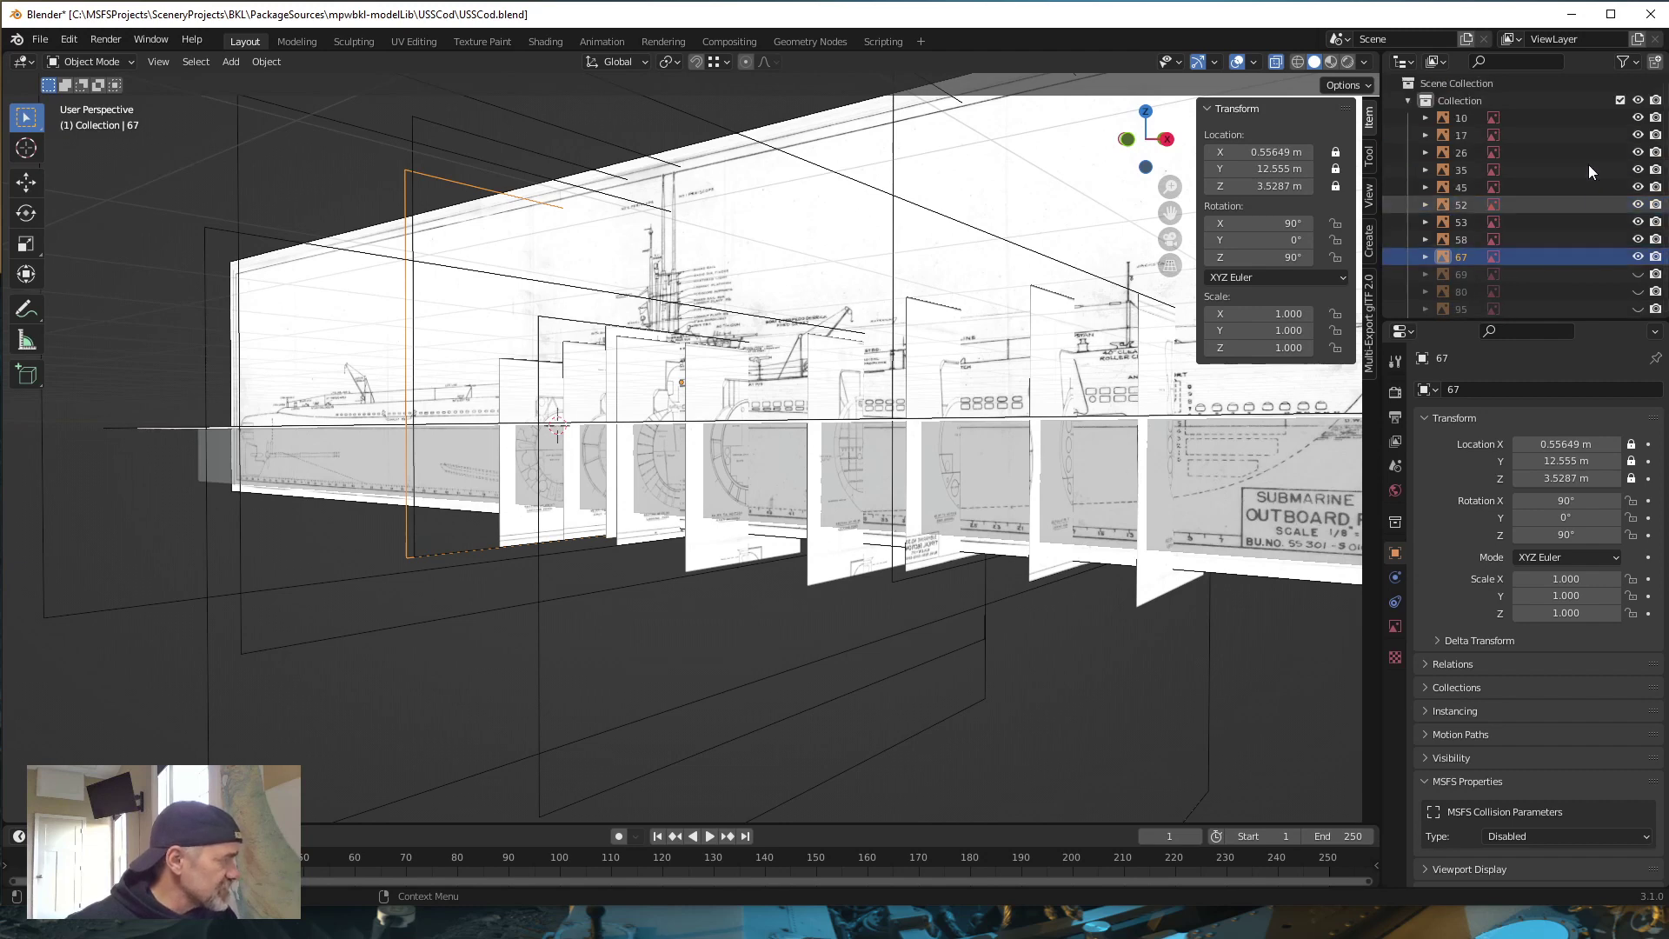
click(1638, 239)
click(1639, 222)
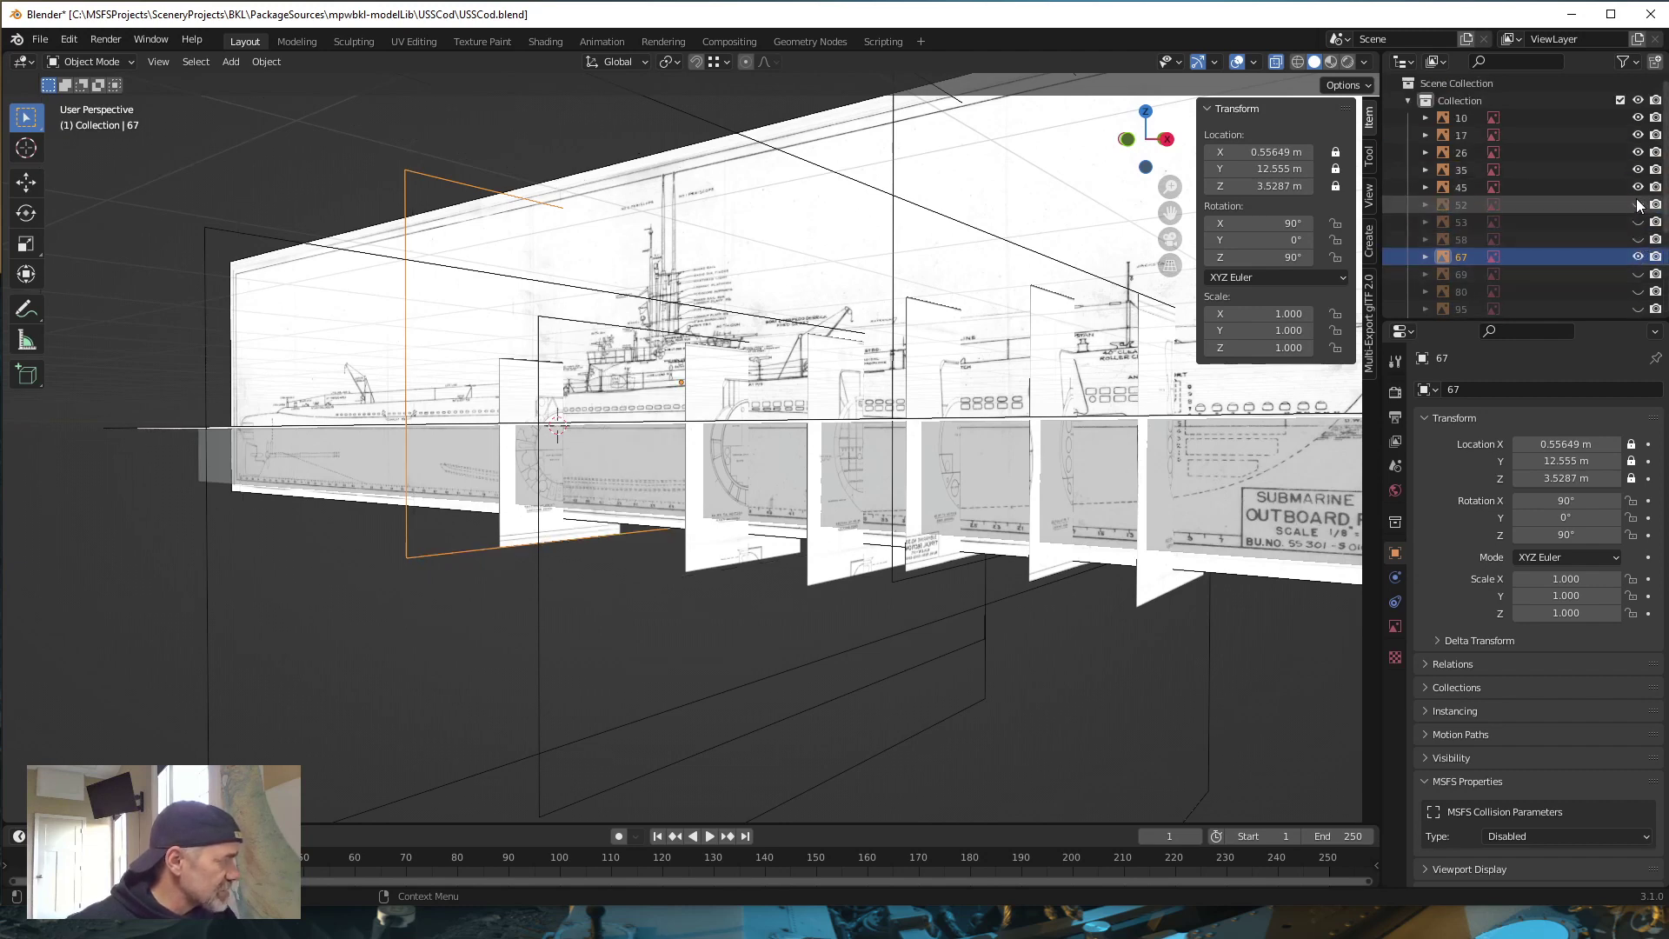
click(1638, 204)
click(1639, 187)
click(1638, 169)
click(1638, 152)
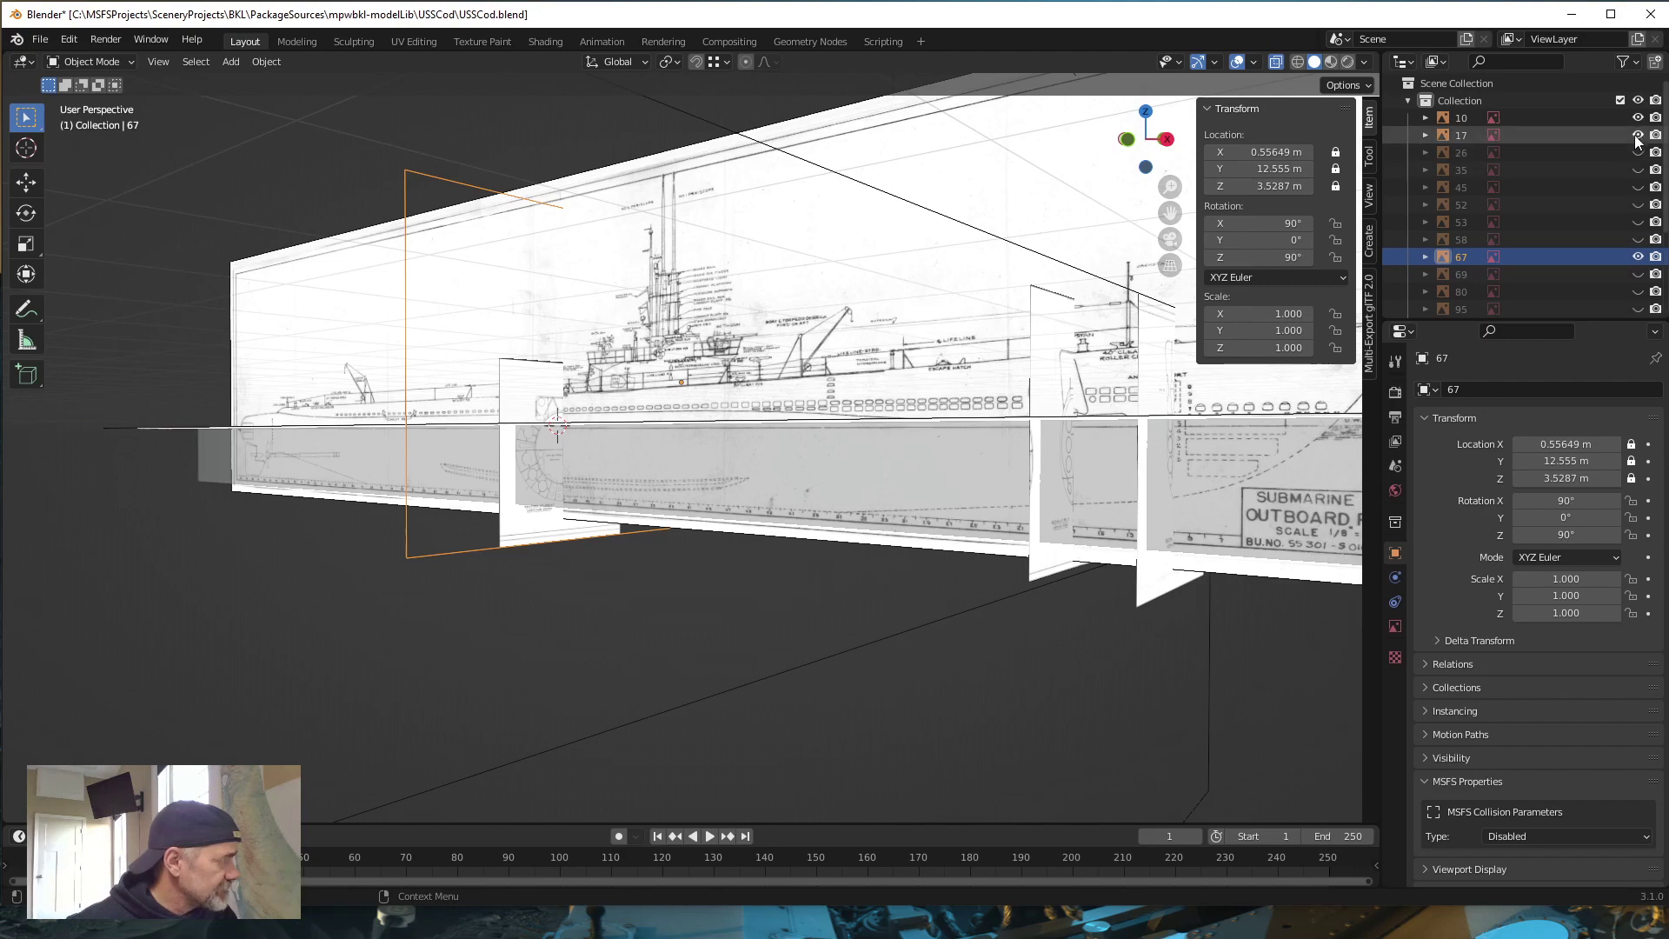
click(1639, 135)
click(1639, 119)
Orbit and pan around the side and top blueprints to view plane 67 alone
middle_drag(1049, 366, 1015, 387)
middle_drag(972, 603, 743, 470)
middle_drag(624, 530, 691, 520)
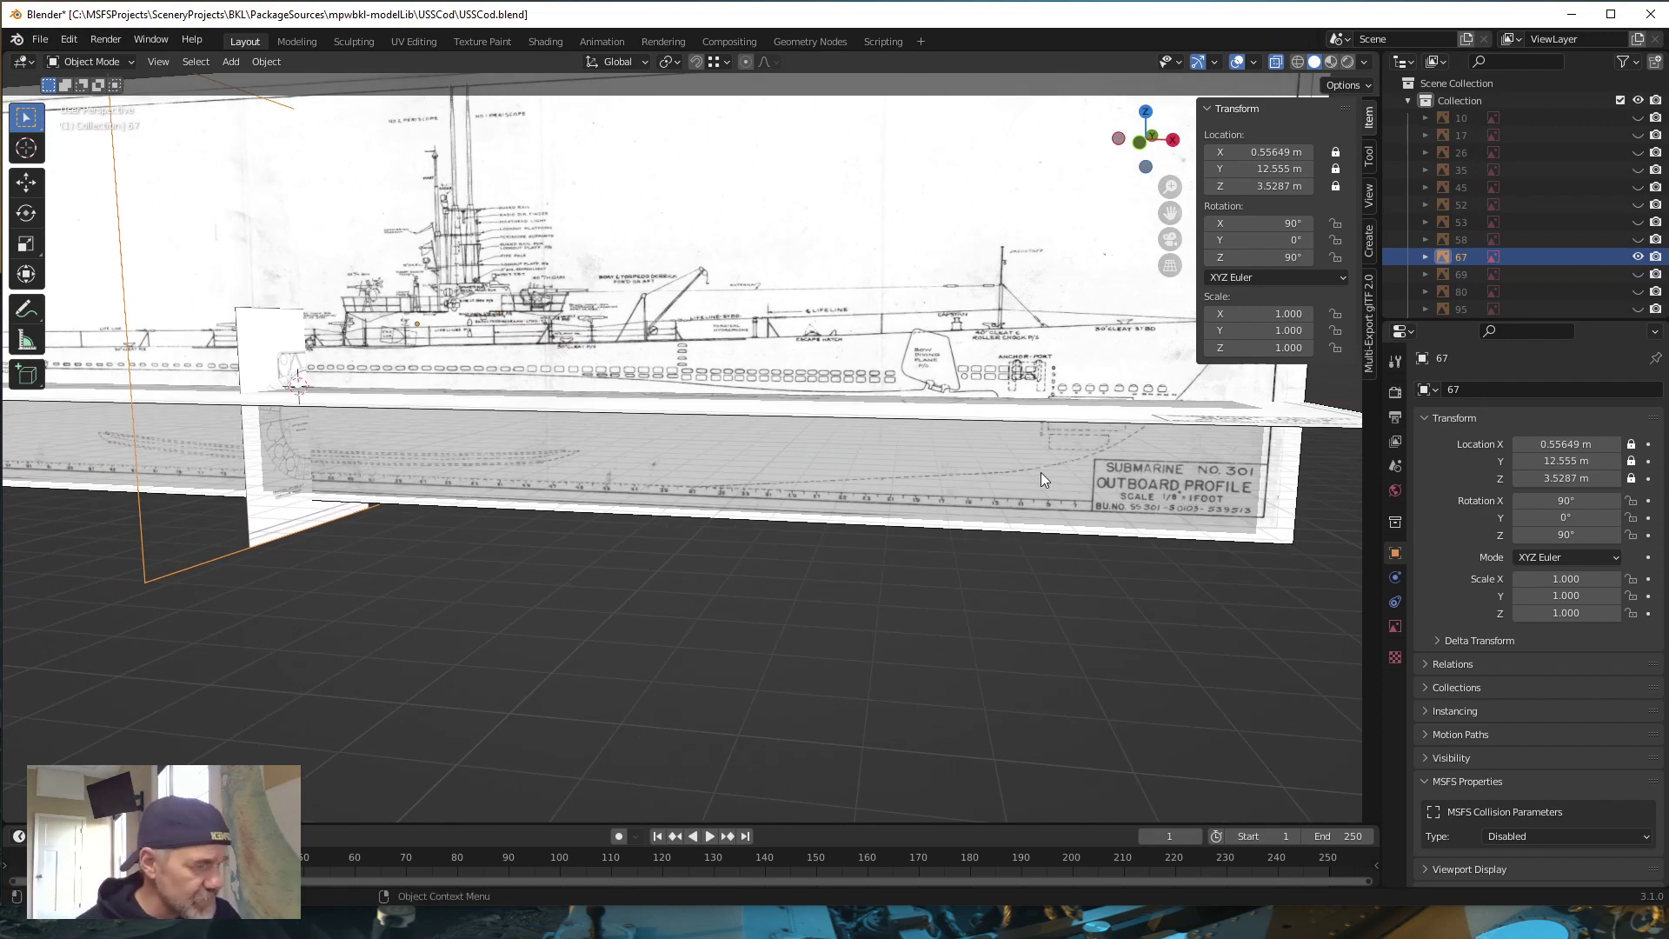
shift+middle_drag(417, 510, 587, 530)
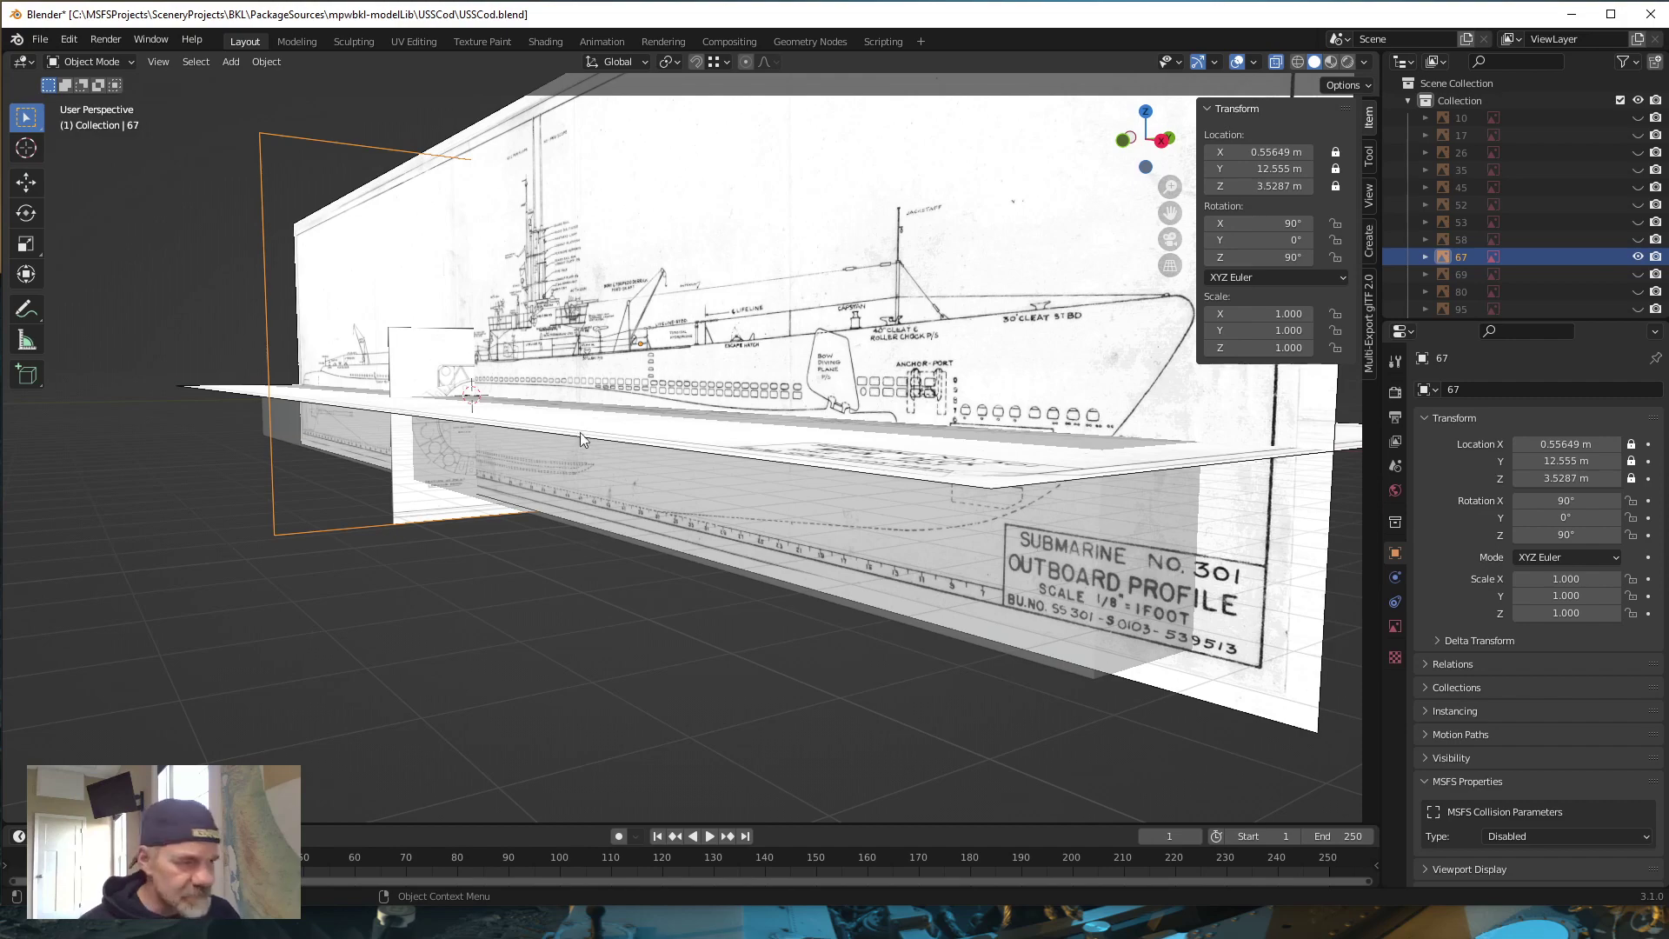
middle_drag(433, 526, 576, 534)
scroll(577, 538, down, 2)
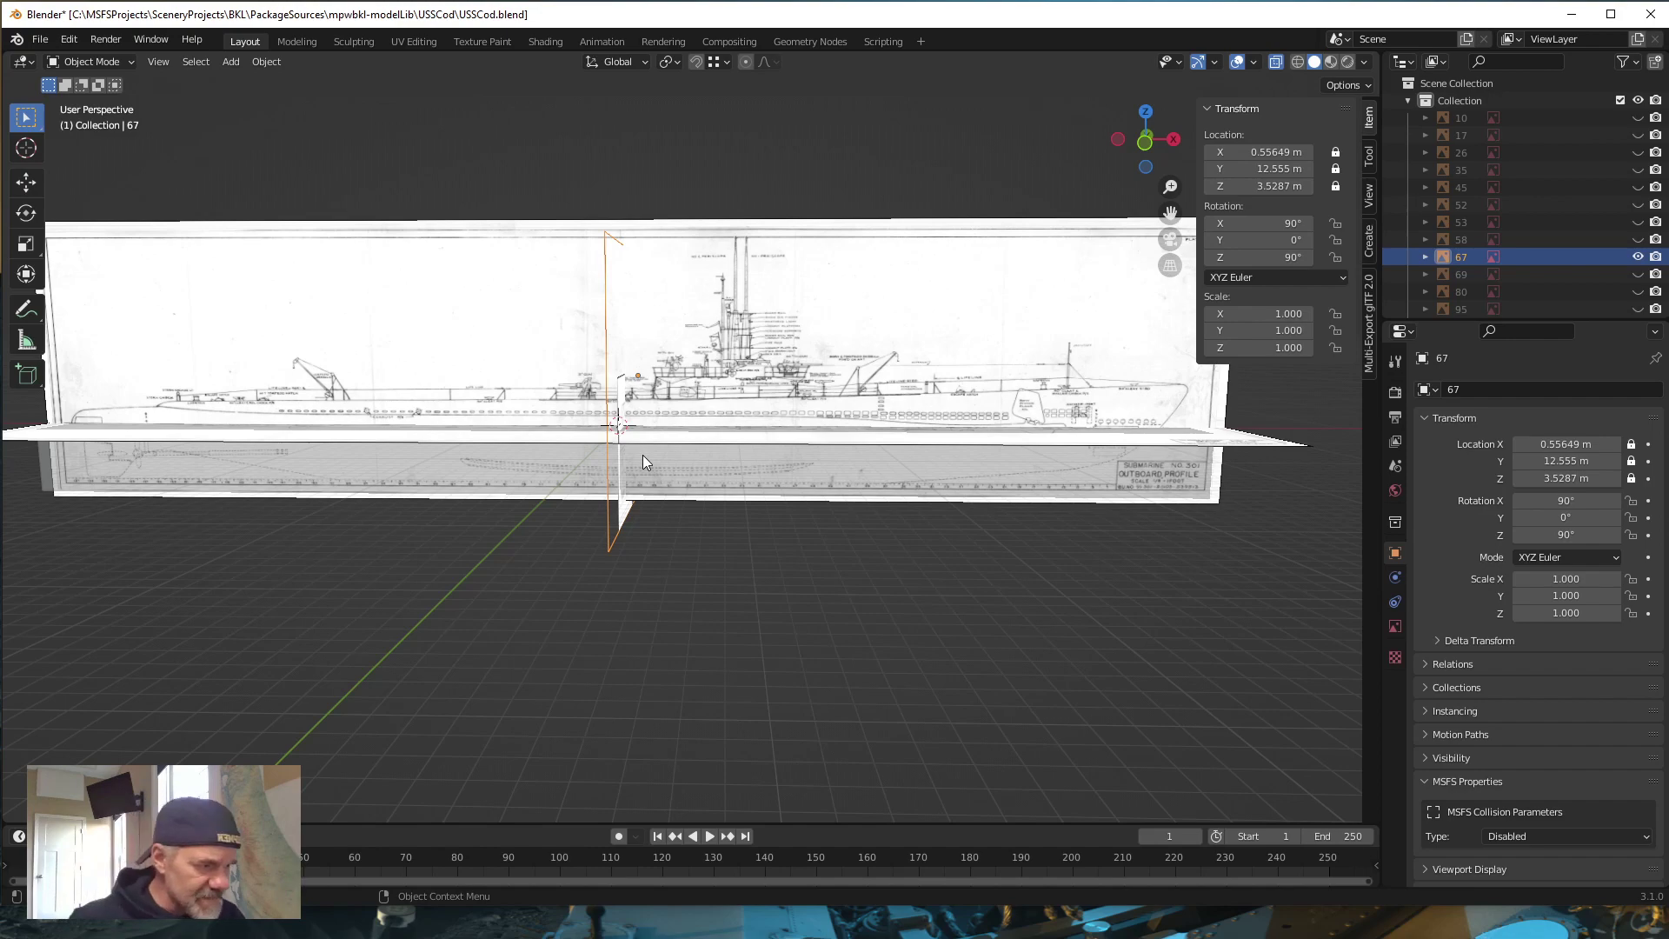
middle_drag(804, 600, 727, 614)
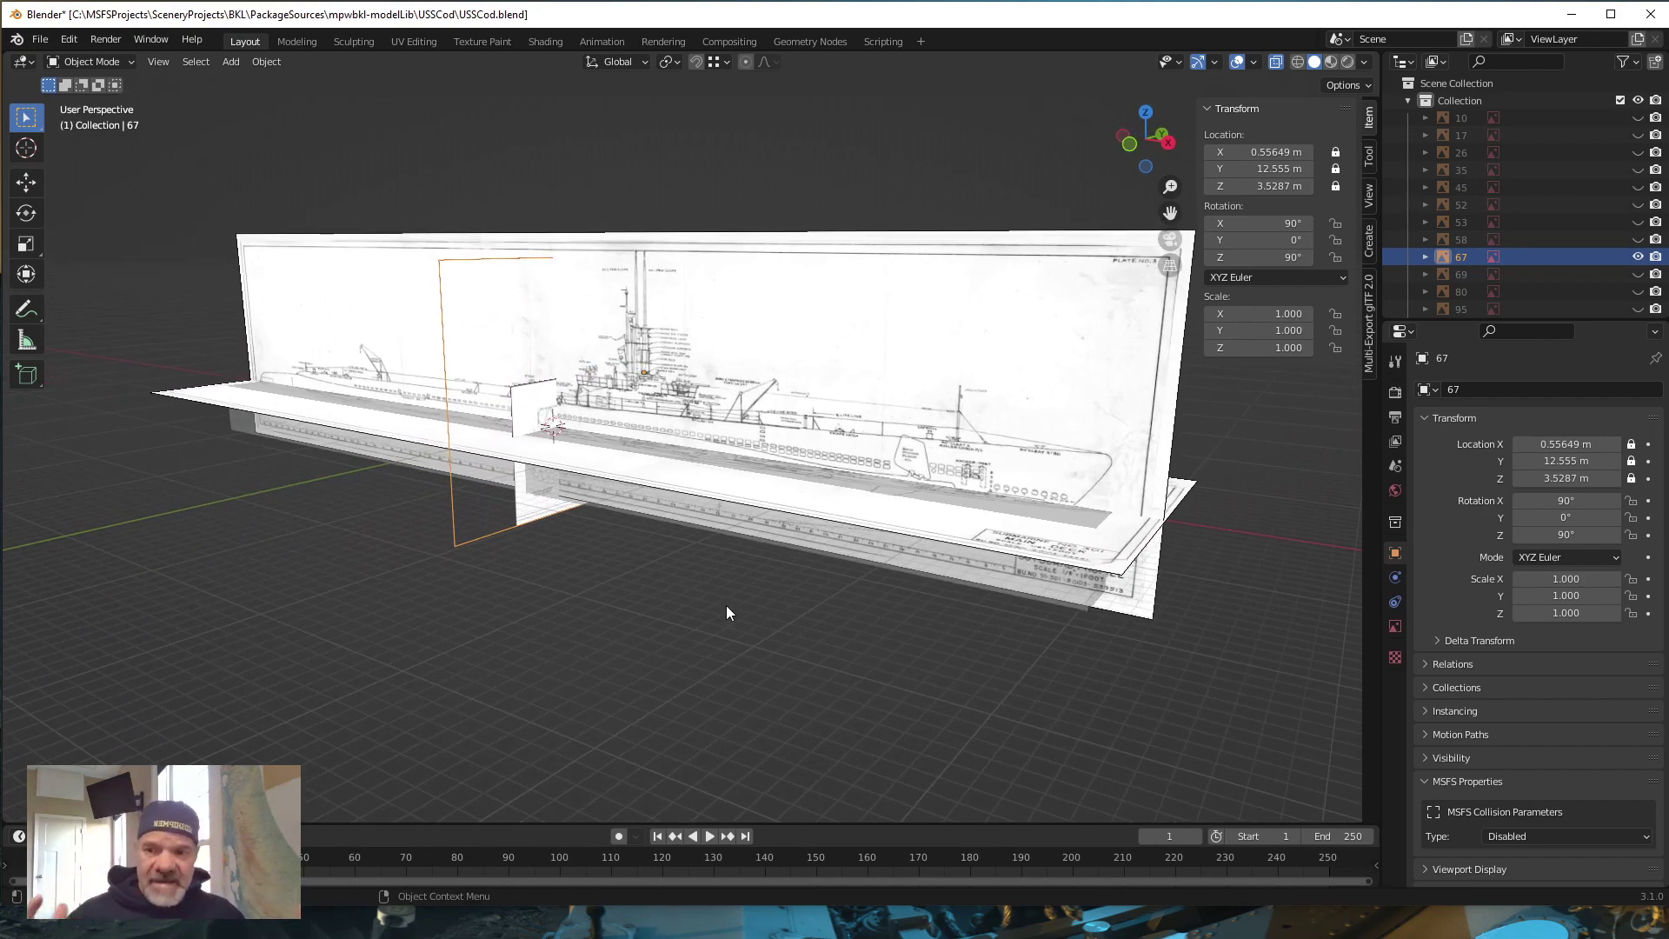